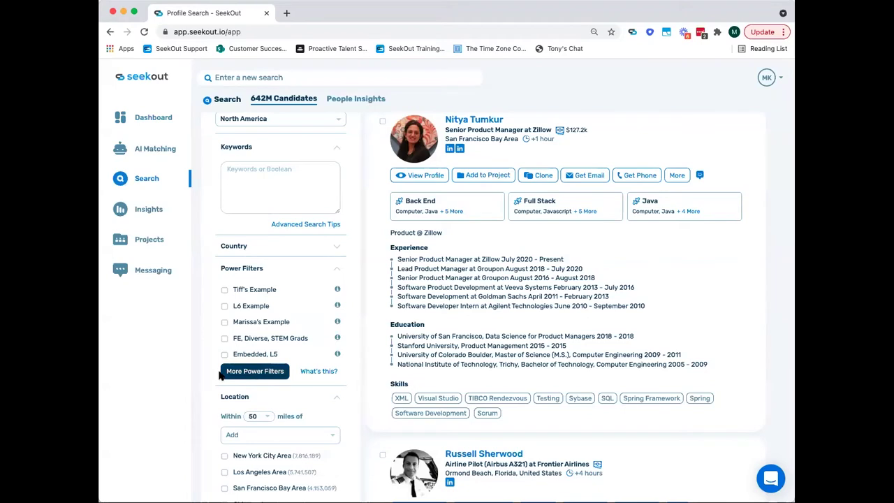
- Open the full set of power filters and select STEM Graduates in the General category
{"action": "left_click", "coordinate": [250, 372]}
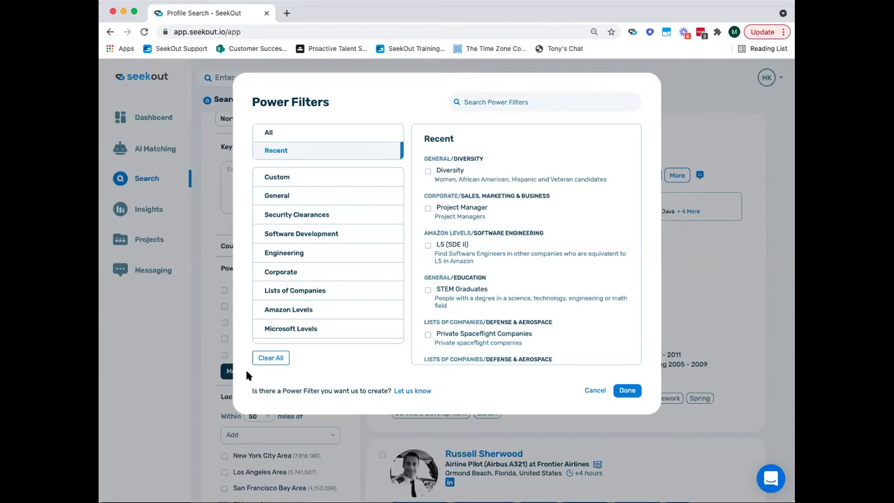
{"action": "left_click", "coordinate": [294, 198]}
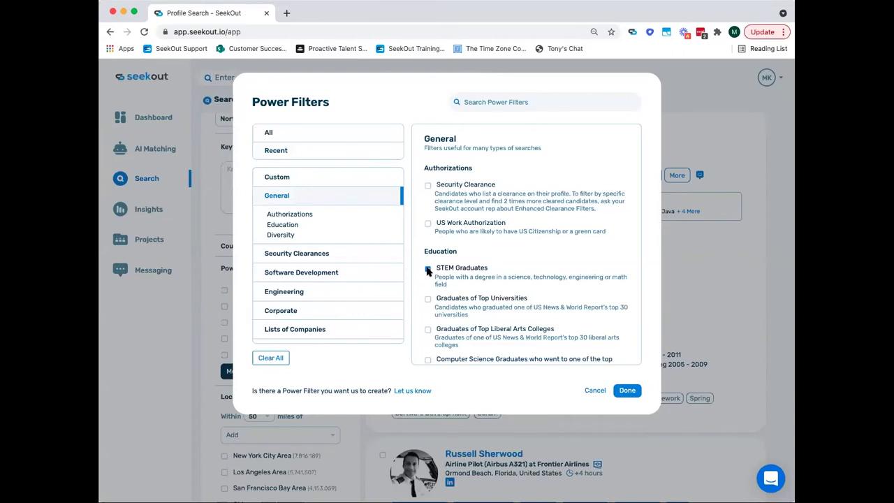
{"action": "left_click", "coordinate": [428, 269]}
{"action": "left_click", "coordinate": [429, 269]}
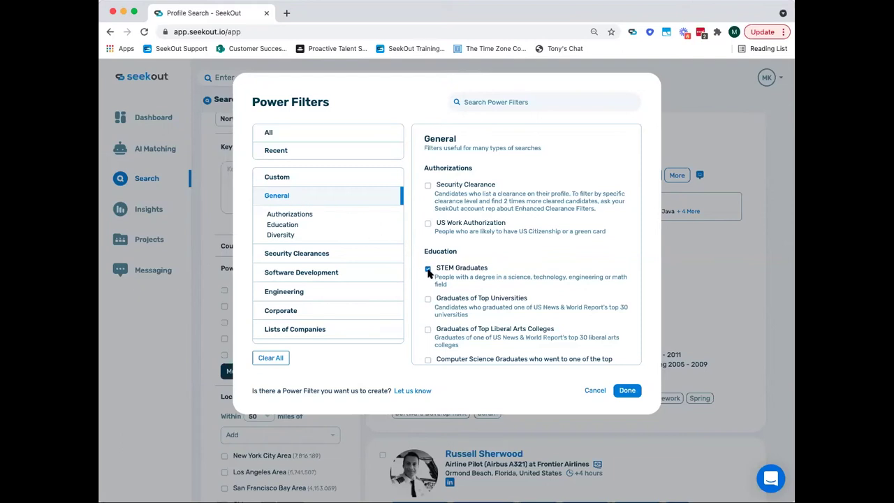
- Examine the power filters available under Security Clearances, Software Development, Engineering, Corporate and Lists of Companies
{"action": "left_click", "coordinate": [303, 254]}
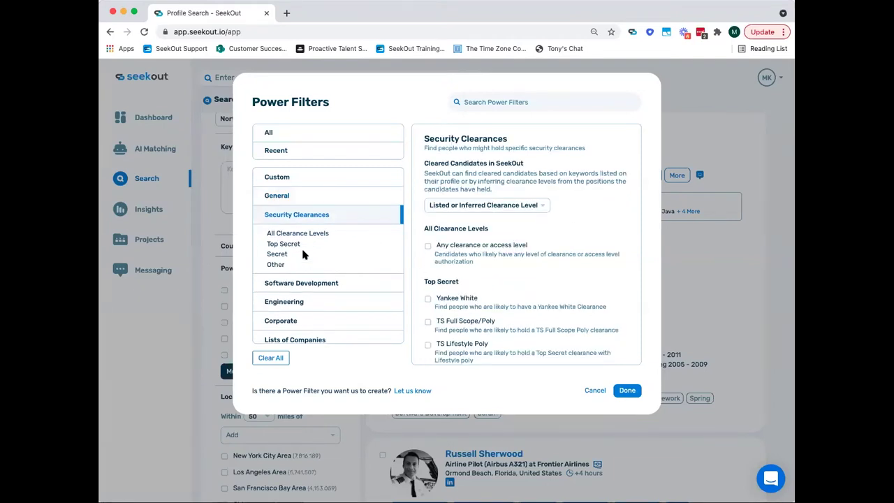
{"action": "left_click", "coordinate": [300, 283]}
{"action": "scroll", "coordinate": [299, 286], "scroll_direction": "down", "scroll_amount": 3}
{"action": "scroll", "coordinate": [299, 288], "scroll_direction": "down", "scroll_amount": 3}
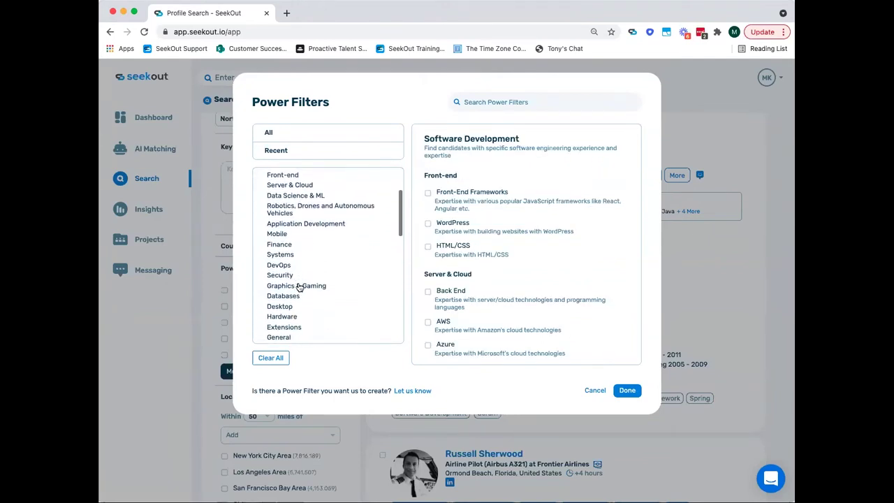
{"action": "left_click", "coordinate": [290, 301]}
{"action": "scroll", "coordinate": [289, 299], "scroll_direction": "up", "scroll_amount": 4}
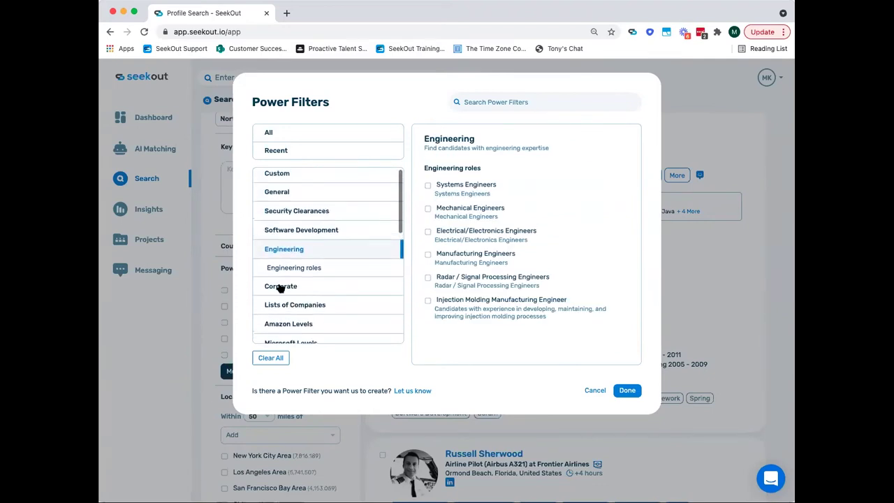
{"action": "left_click", "coordinate": [280, 286]}
{"action": "scroll", "coordinate": [505, 235], "scroll_direction": "down", "scroll_amount": 3}
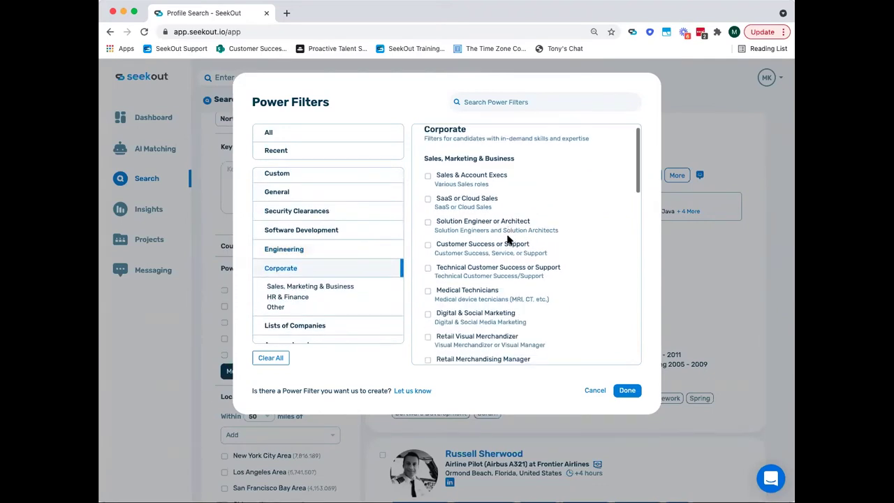
{"action": "scroll", "coordinate": [508, 239], "scroll_direction": "down", "scroll_amount": 4}
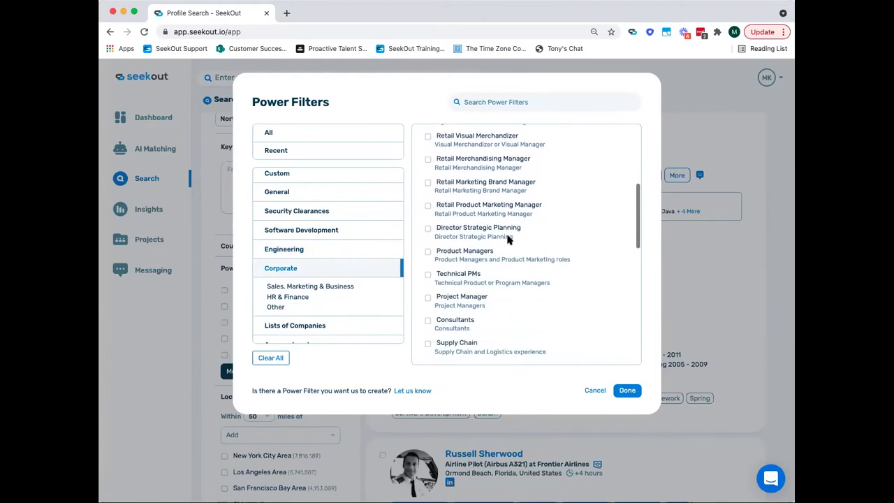
{"action": "left_click", "coordinate": [323, 326]}
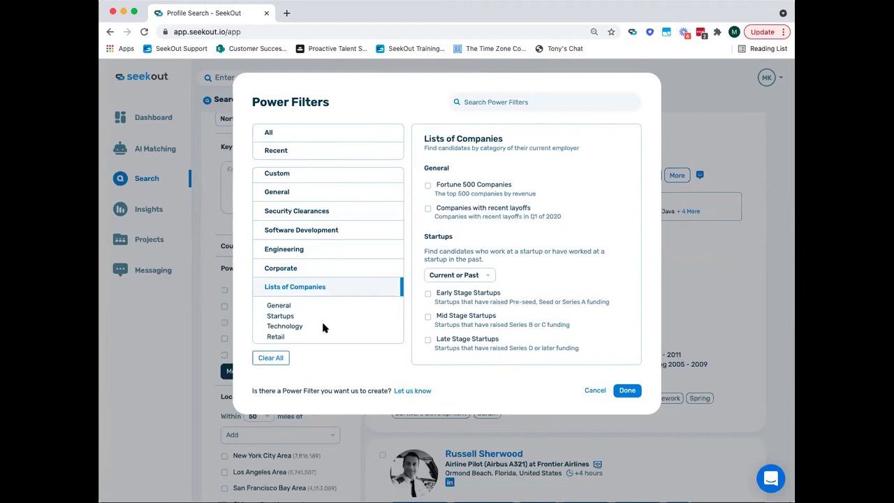
{"action": "scroll", "coordinate": [559, 223], "scroll_direction": "down", "scroll_amount": 2}
{"action": "scroll", "coordinate": [559, 224], "scroll_direction": "down", "scroll_amount": 2}
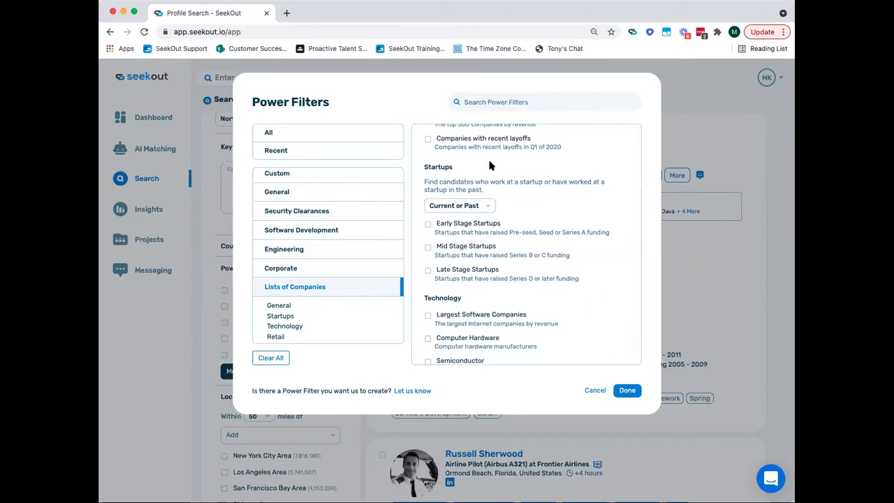
- Try the Startups scope as Past only, reset it to Current or Past, and discard the power filter selection
{"action": "left_click", "coordinate": [488, 209]}
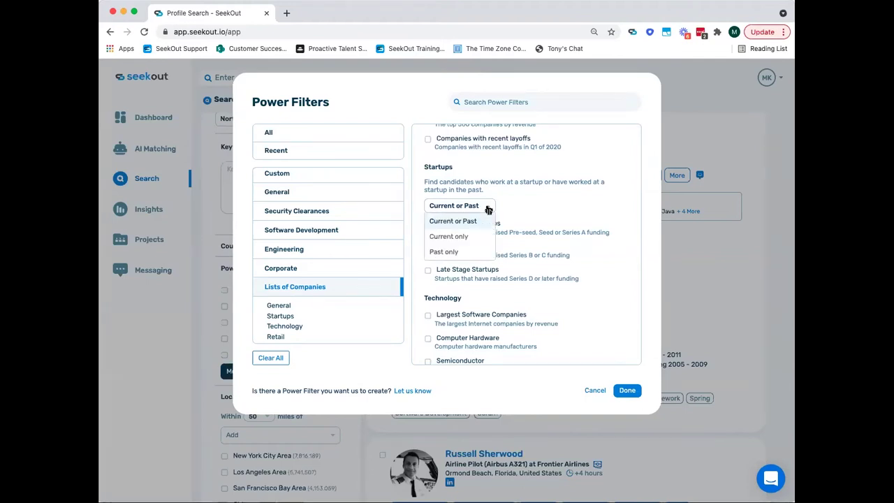
{"action": "left_click", "coordinate": [447, 253]}
{"action": "left_click", "coordinate": [484, 209]}
{"action": "left_click", "coordinate": [466, 221]}
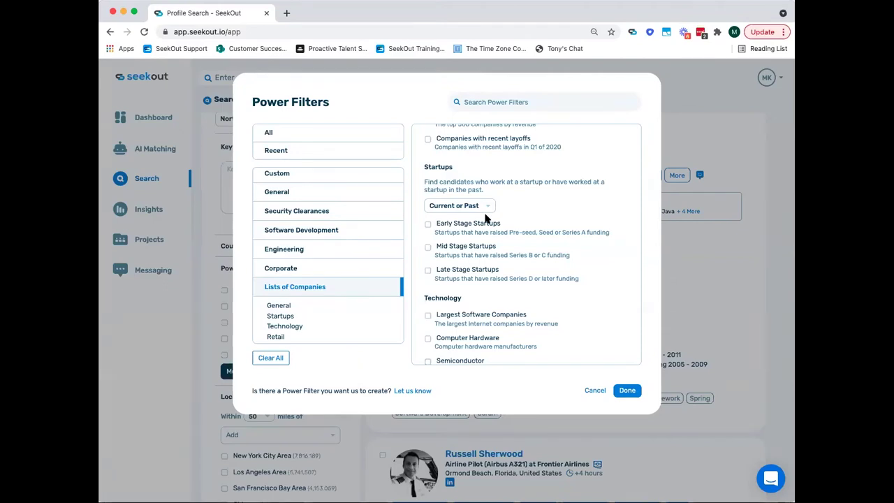
{"action": "scroll", "coordinate": [487, 219], "scroll_direction": "down", "scroll_amount": 2}
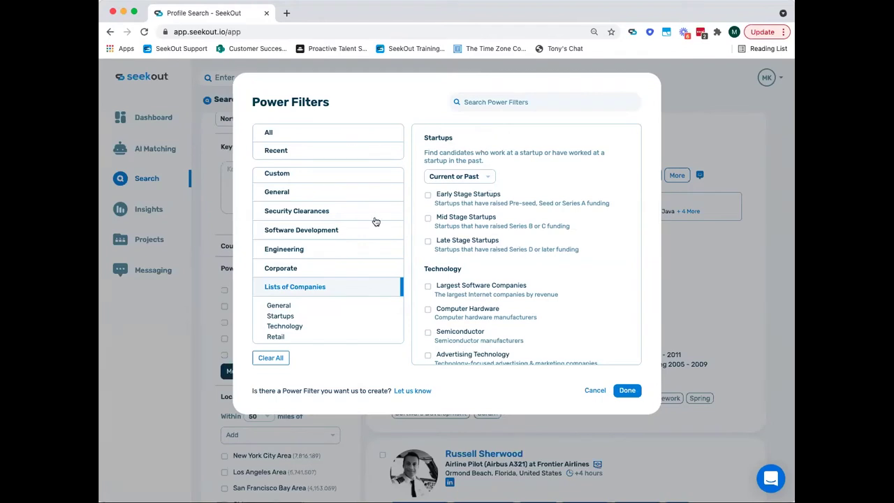
{"action": "left_click", "coordinate": [595, 391]}
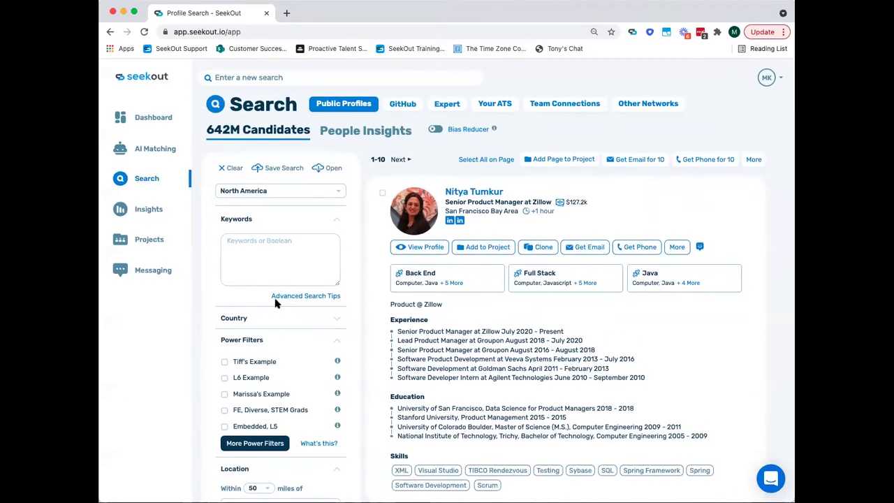
- Reopen the full set of power filters and select STEM Graduates under General and Front-End Frameworks under Software Development
{"action": "left_click", "coordinate": [241, 446]}
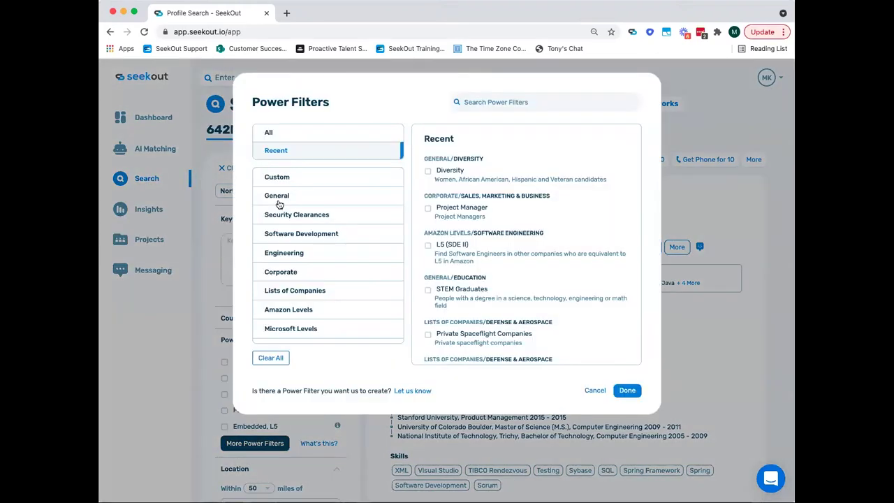
{"action": "left_click", "coordinate": [279, 203]}
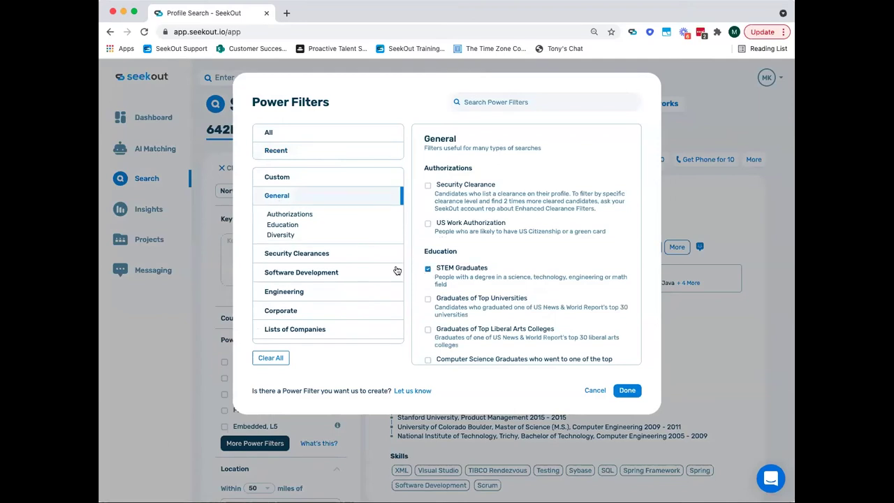
{"action": "left_click", "coordinate": [318, 272]}
{"action": "left_click", "coordinate": [427, 192]}
- Select Mid Stage Startups under Lists of Companies with the scope Current only, and apply the chosen power filters
{"action": "scroll", "coordinate": [341, 260], "scroll_direction": "down", "scroll_amount": 3}
{"action": "scroll", "coordinate": [340, 260], "scroll_direction": "down", "scroll_amount": 3}
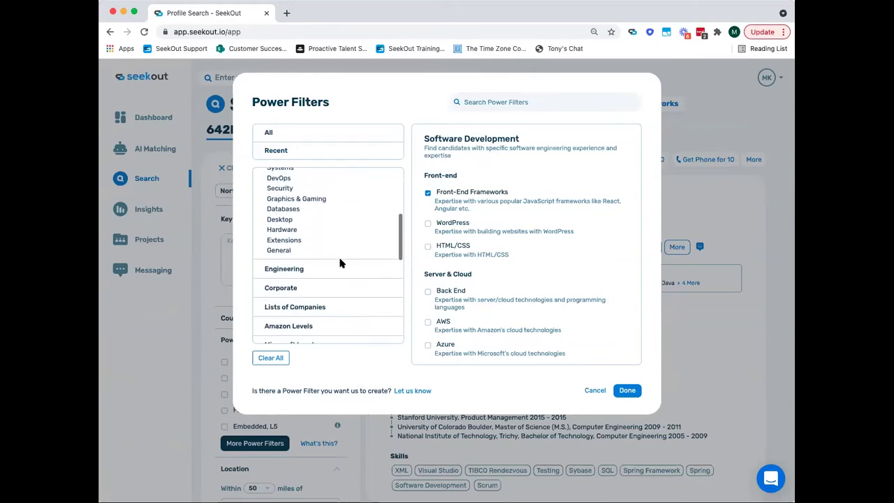
{"action": "left_click", "coordinate": [313, 283]}
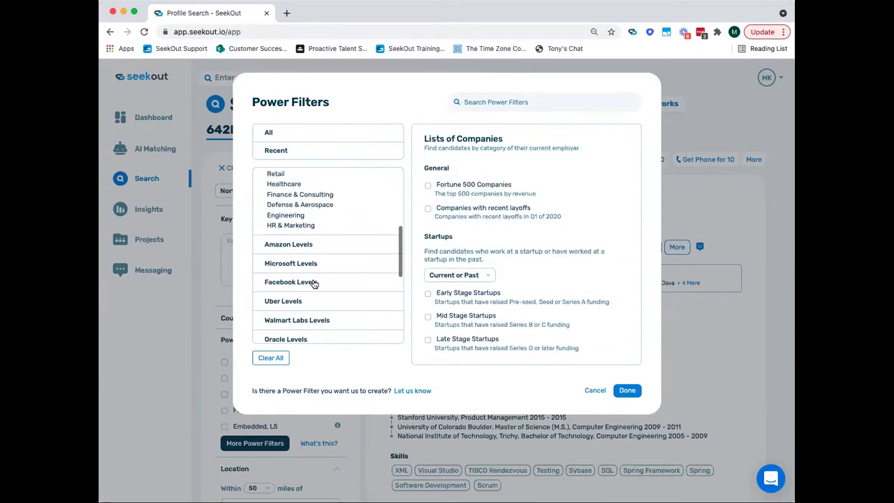
{"action": "scroll", "coordinate": [318, 276], "scroll_direction": "down", "scroll_amount": 1}
{"action": "scroll", "coordinate": [420, 319], "scroll_direction": "down", "scroll_amount": 1}
{"action": "scroll", "coordinate": [419, 318], "scroll_direction": "down", "scroll_amount": 1}
{"action": "left_click", "coordinate": [429, 274]}
{"action": "left_click", "coordinate": [489, 233]}
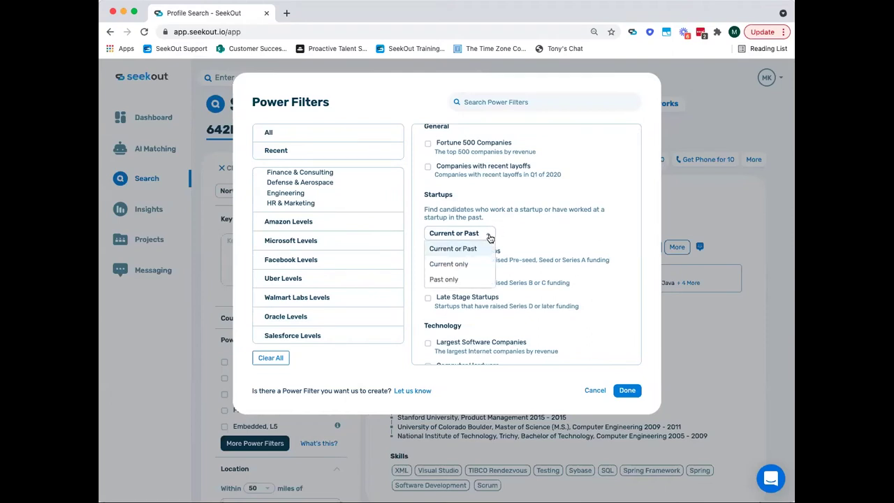
{"action": "left_click", "coordinate": [455, 264]}
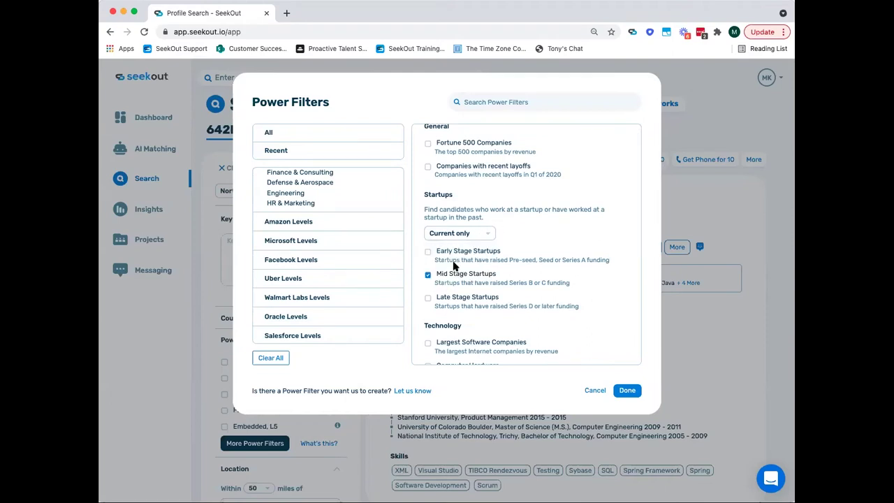
{"action": "left_click", "coordinate": [622, 391]}
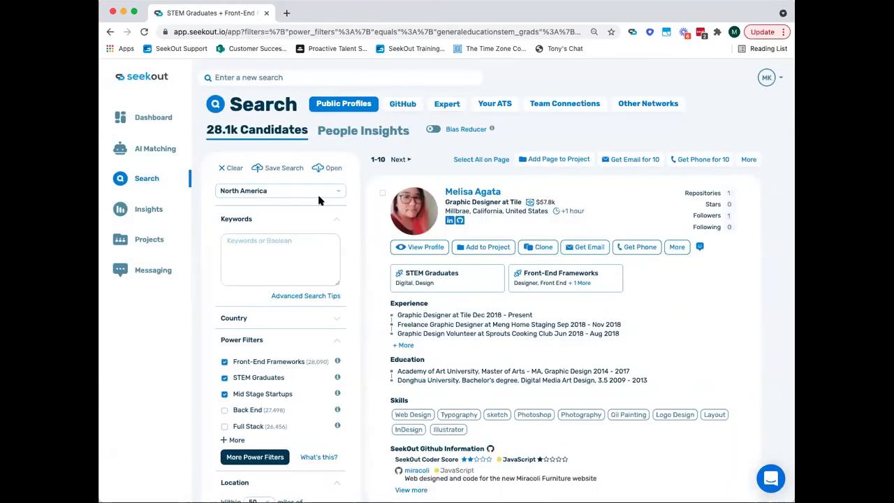
- Start saving the current search as a power filter named "STEM Grad, Front End, Mid-Stage Start Up"
{"action": "left_click", "coordinate": [277, 170]}
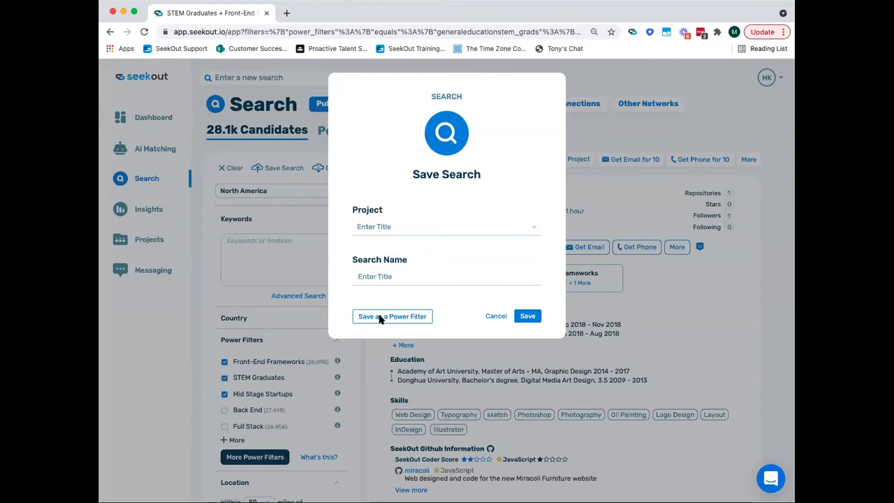
{"action": "left_click", "coordinate": [381, 318]}
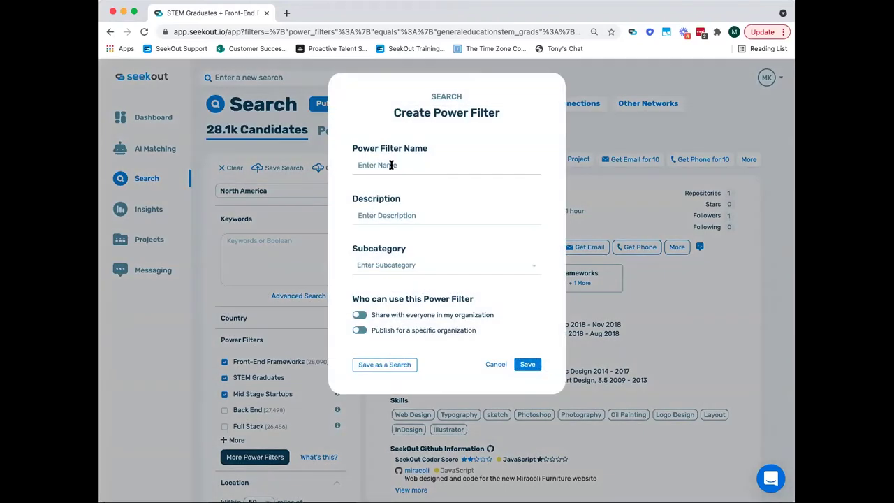
{"action": "type", "text": "STEM Grad, Front End, Mid-Stage Start Up"}
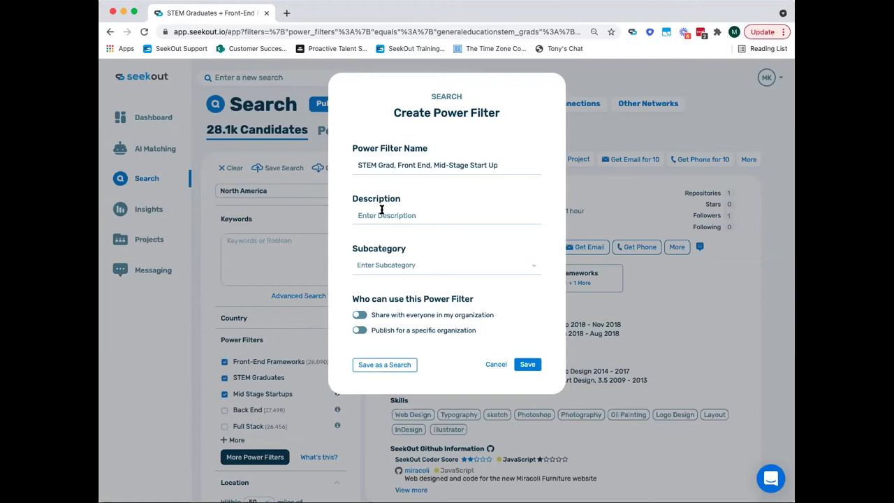
- Describe the power filter as "Prospects who- STEM Grad, Front End, Mid-Stage Start Up", reusing its name
{"action": "triple_click", "coordinate": [501, 165]}
{"action": "key", "text": "super+c"}
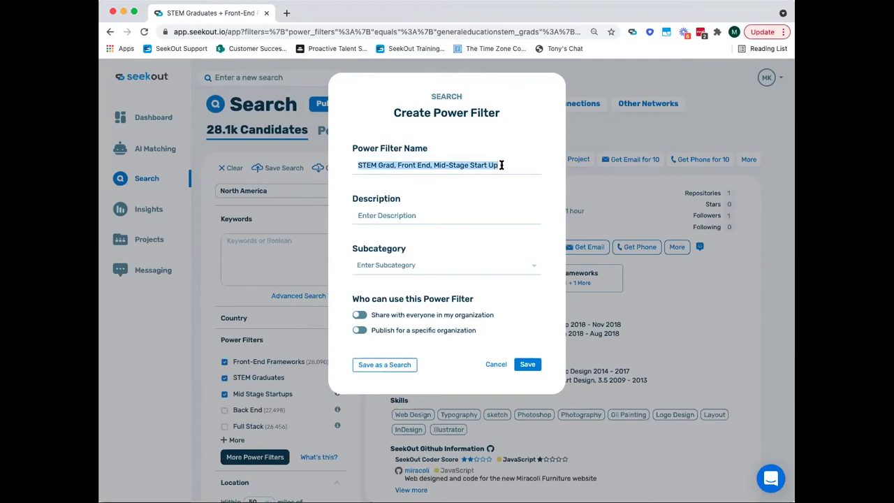
{"action": "left_click", "coordinate": [420, 216]}
{"action": "type", "text": "Prospects wh"}
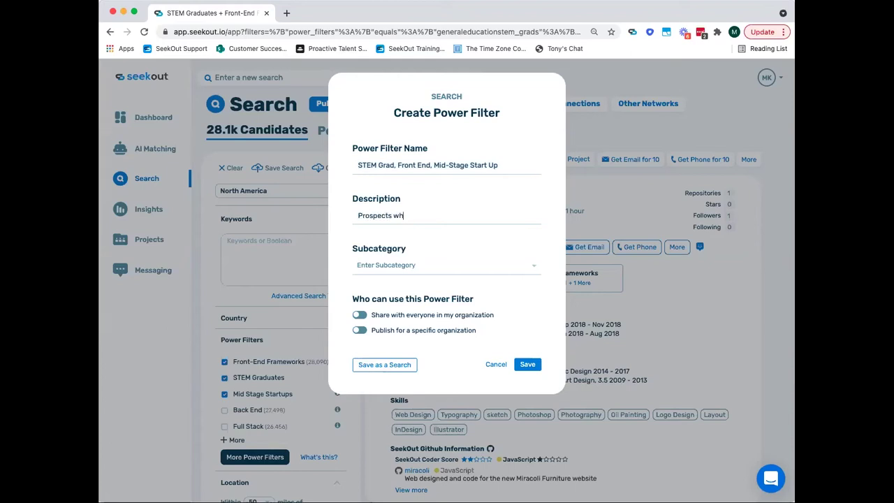
{"action": "type", "text": "o-"}
{"action": "key", "text": "super+v"}
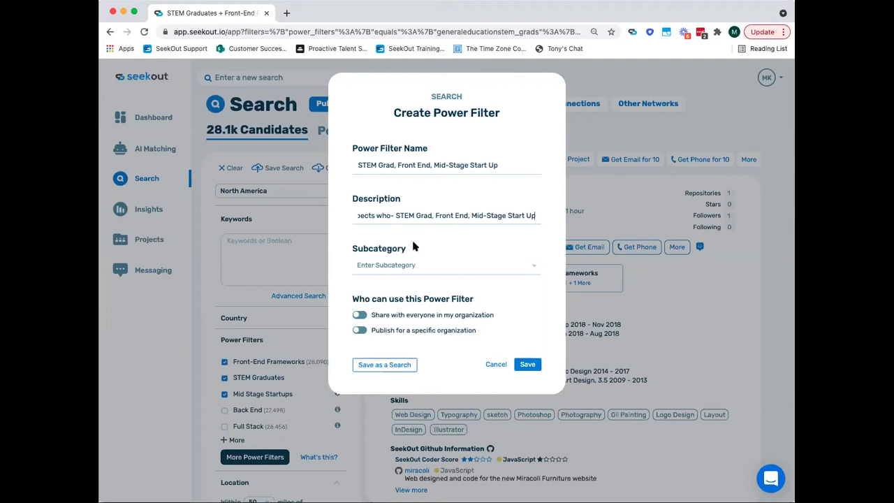
- Assign the power filter to the General subcategory and try to save it
{"action": "left_click", "coordinate": [415, 265]}
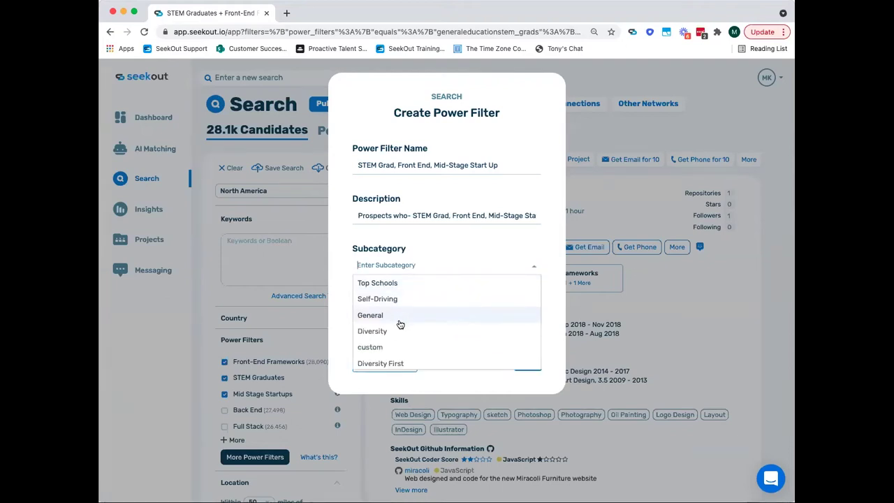
{"action": "scroll", "coordinate": [400, 324], "scroll_direction": "down", "scroll_amount": 1}
{"action": "scroll", "coordinate": [399, 325], "scroll_direction": "up", "scroll_amount": 1}
{"action": "left_click", "coordinate": [373, 316]}
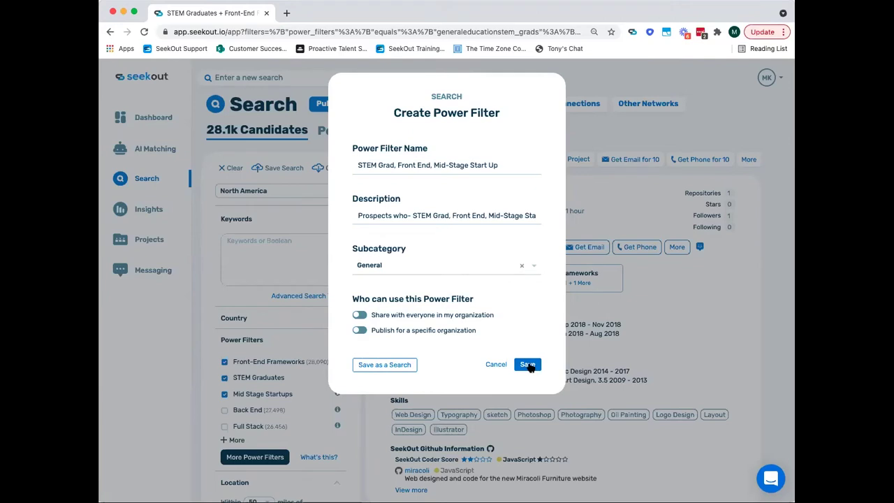
{"action": "left_click", "coordinate": [529, 366]}
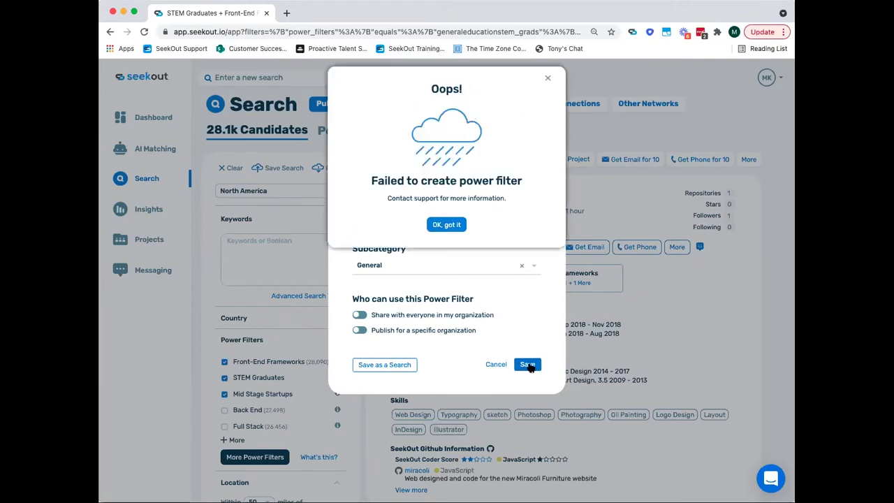
- Try to save the power filter shared with everyone in the organization under the custom subcategory, and cancel its creation
{"action": "left_click", "coordinate": [450, 225]}
{"action": "left_click", "coordinate": [360, 316]}
{"action": "left_click", "coordinate": [522, 266]}
{"action": "left_click", "coordinate": [535, 269]}
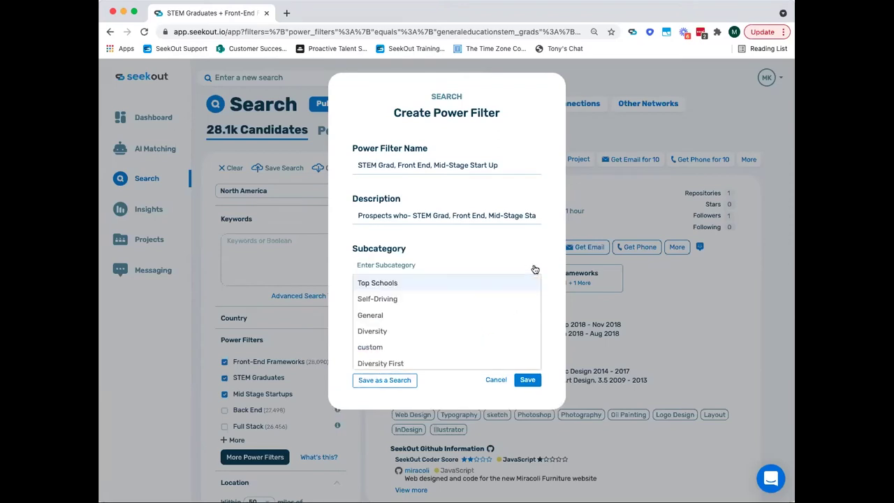
{"action": "scroll", "coordinate": [382, 330], "scroll_direction": "down", "scroll_amount": 1}
{"action": "left_click", "coordinate": [391, 330]}
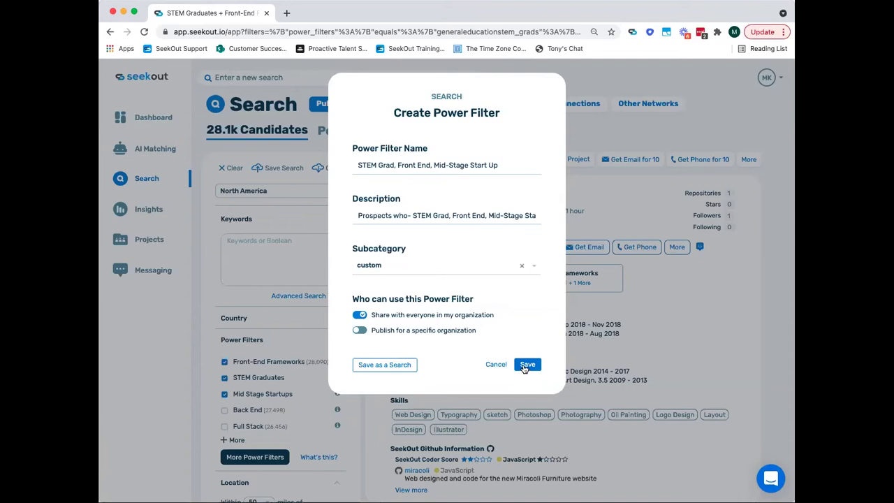
{"action": "left_click", "coordinate": [525, 365]}
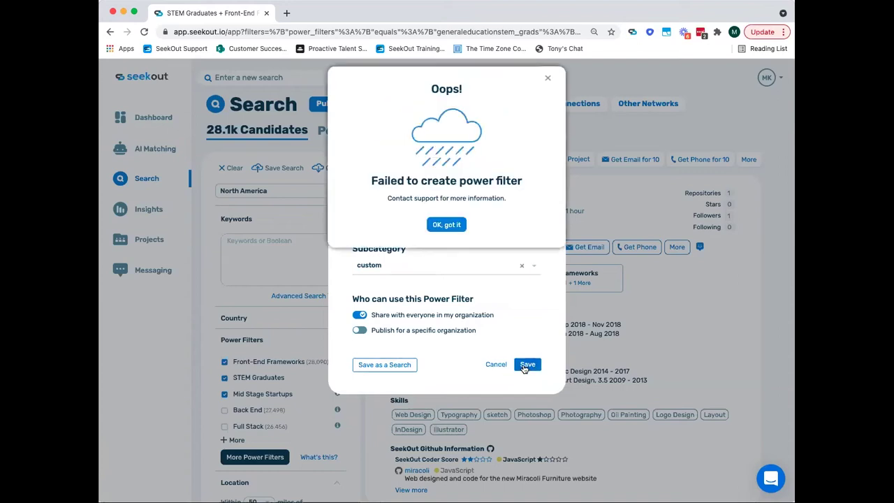
{"action": "left_click", "coordinate": [451, 225]}
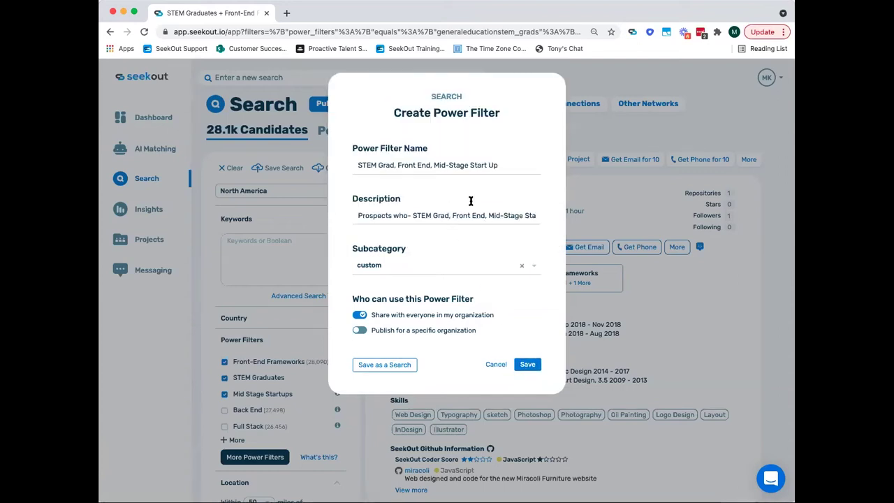
{"action": "left_click", "coordinate": [495, 365]}
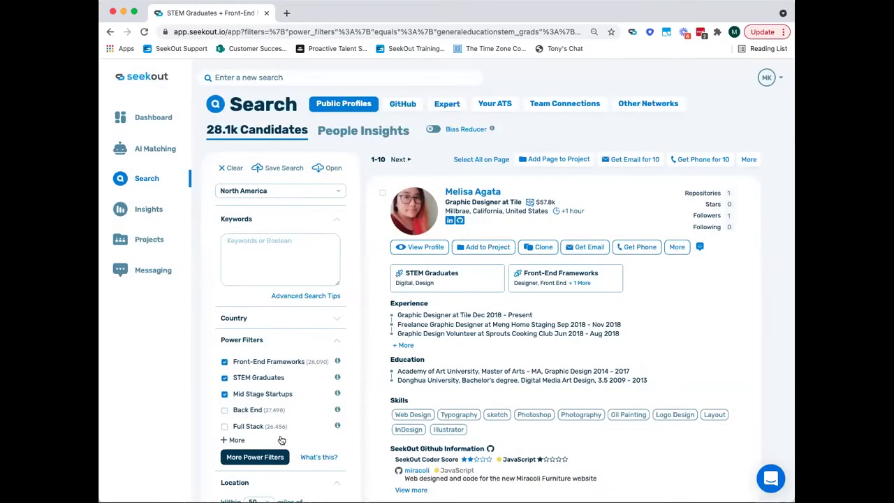
- Browse the custom power filters, try selecting Eastern European Countries, and leave without applying the selection
{"action": "left_click", "coordinate": [239, 460]}
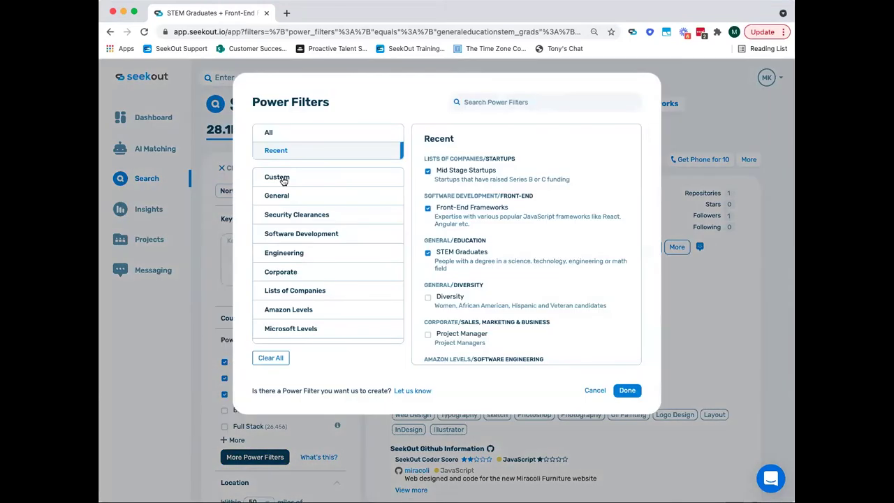
{"action": "left_click", "coordinate": [281, 178]}
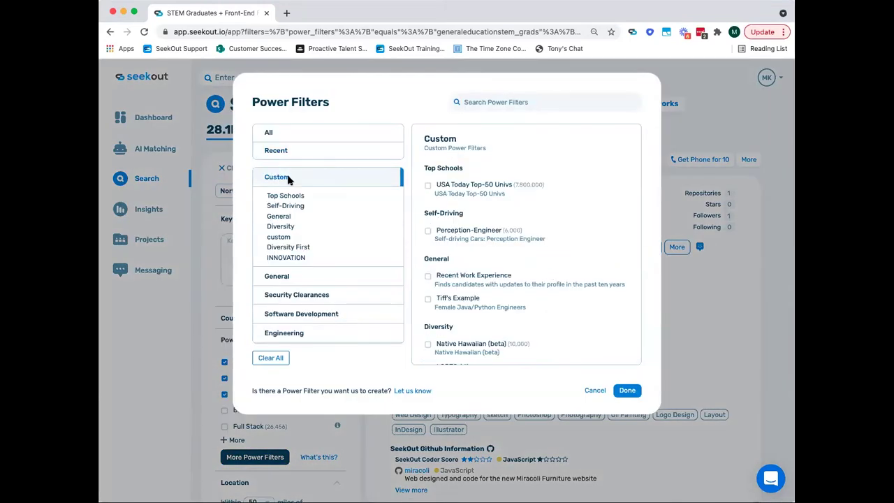
{"action": "scroll", "coordinate": [555, 287], "scroll_direction": "down", "scroll_amount": 5}
{"action": "scroll", "coordinate": [556, 287], "scroll_direction": "down", "scroll_amount": 10}
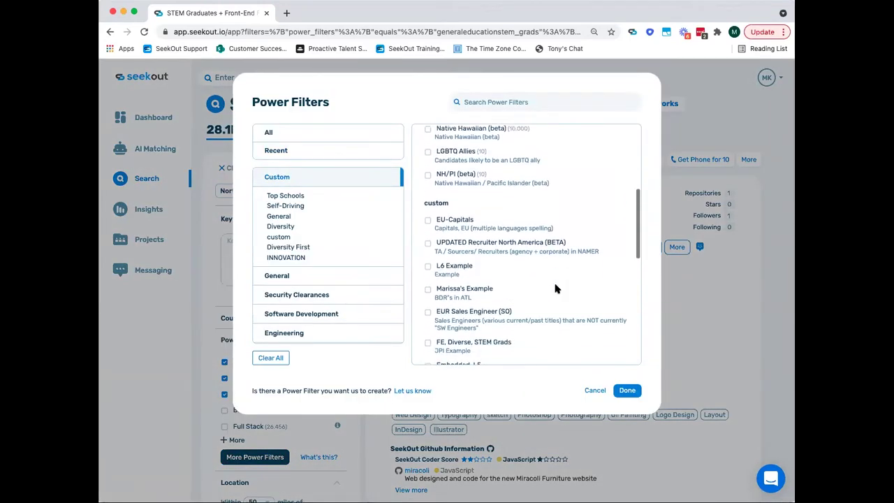
{"action": "scroll", "coordinate": [557, 286], "scroll_direction": "down", "scroll_amount": 5}
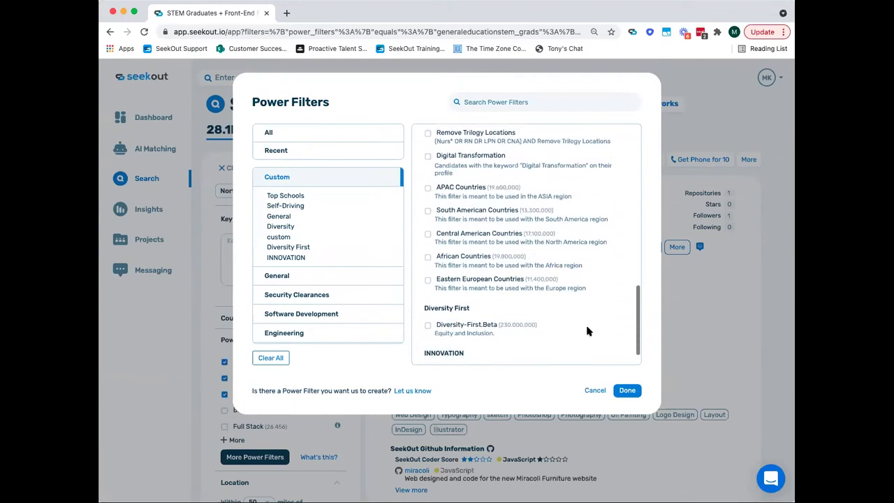
{"action": "left_click", "coordinate": [428, 280]}
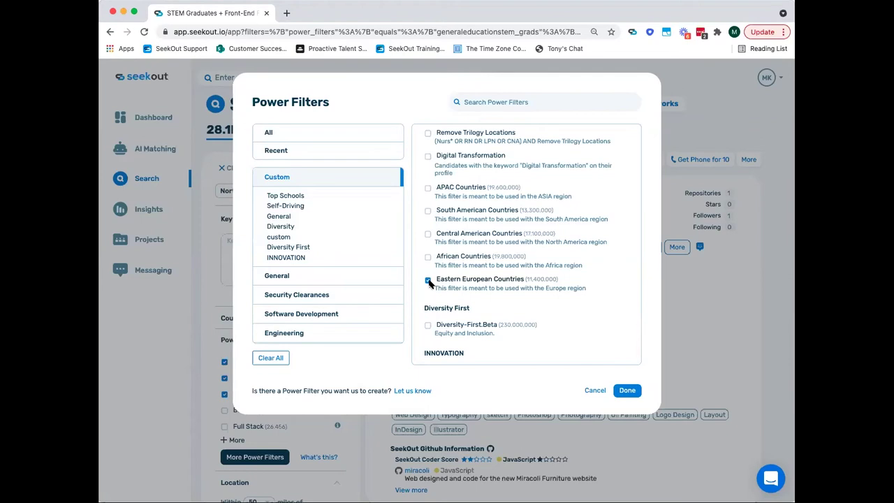
{"action": "left_click", "coordinate": [594, 391]}
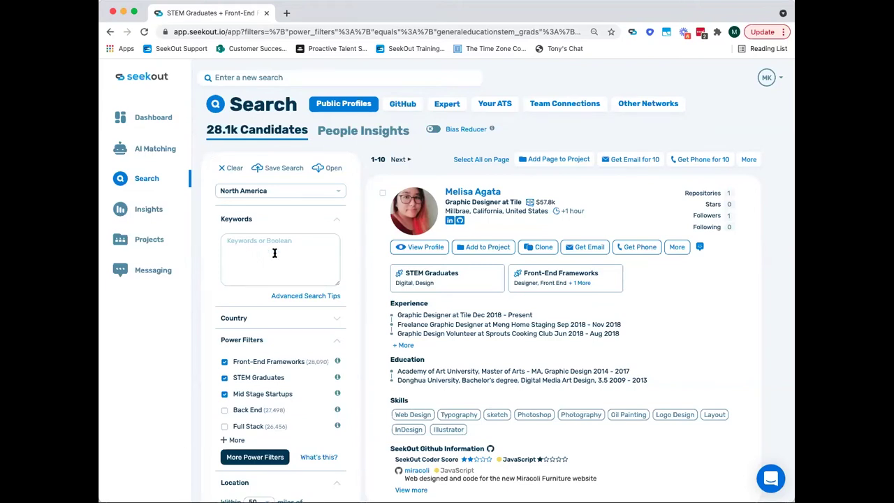
- Look through the full list of search filters available for the current candidate search
{"action": "scroll", "coordinate": [275, 253], "scroll_direction": "down", "scroll_amount": 5}
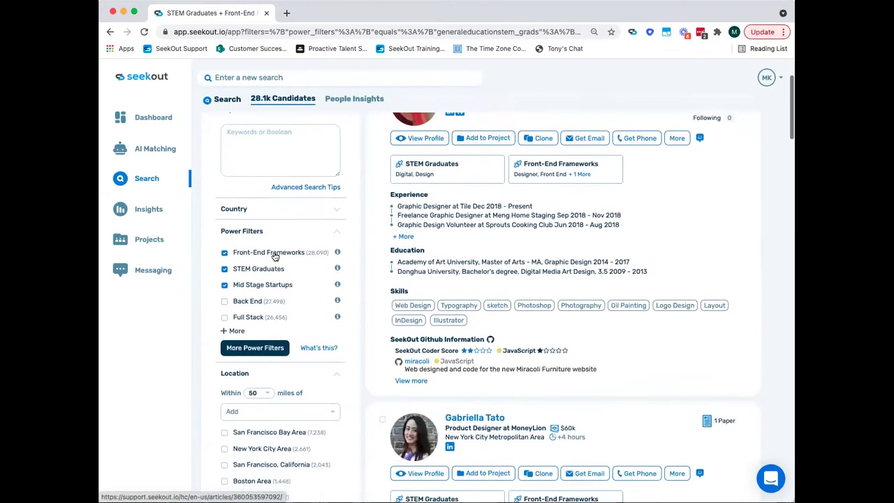
{"action": "scroll", "coordinate": [275, 256], "scroll_direction": "up", "scroll_amount": 5}
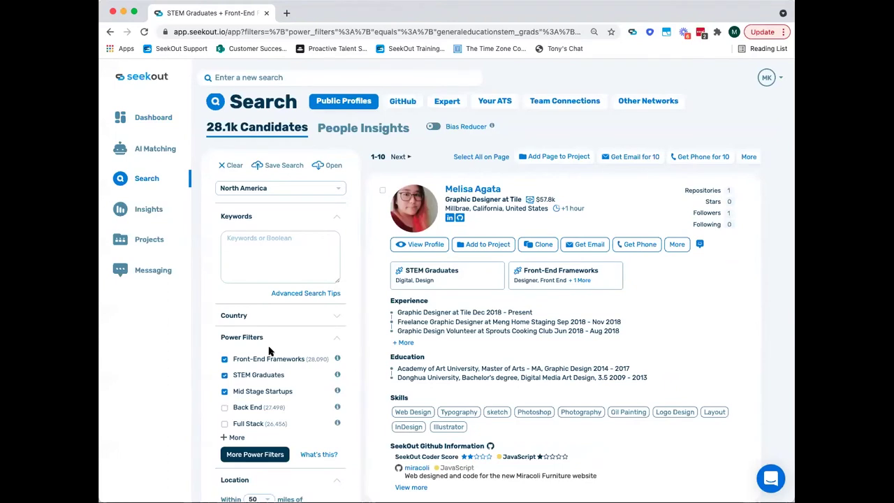
{"action": "scroll", "coordinate": [269, 351], "scroll_direction": "down", "scroll_amount": 4}
{"action": "scroll", "coordinate": [269, 350], "scroll_direction": "down", "scroll_amount": 10}
{"action": "scroll", "coordinate": [271, 351], "scroll_direction": "down", "scroll_amount": 10}
{"action": "scroll", "coordinate": [271, 351], "scroll_direction": "down", "scroll_amount": 3}
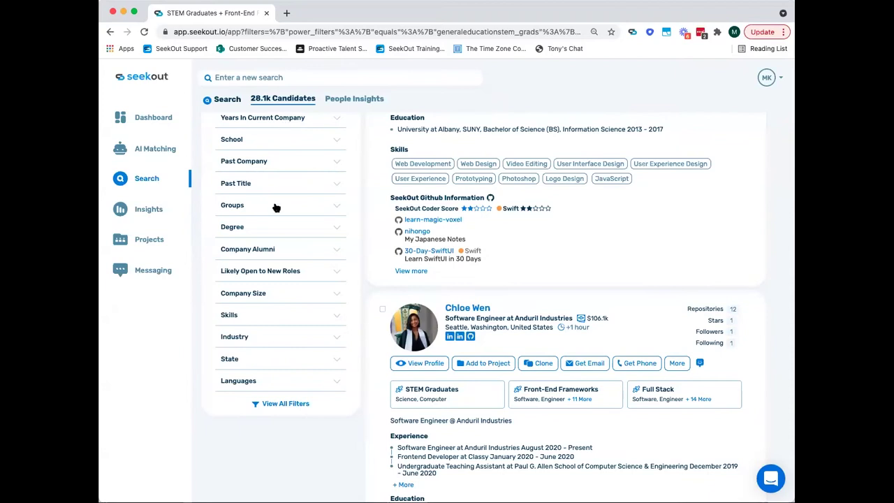
{"action": "scroll", "coordinate": [276, 275], "scroll_direction": "down", "scroll_amount": 3}
{"action": "scroll", "coordinate": [276, 275], "scroll_direction": "down", "scroll_amount": 1}
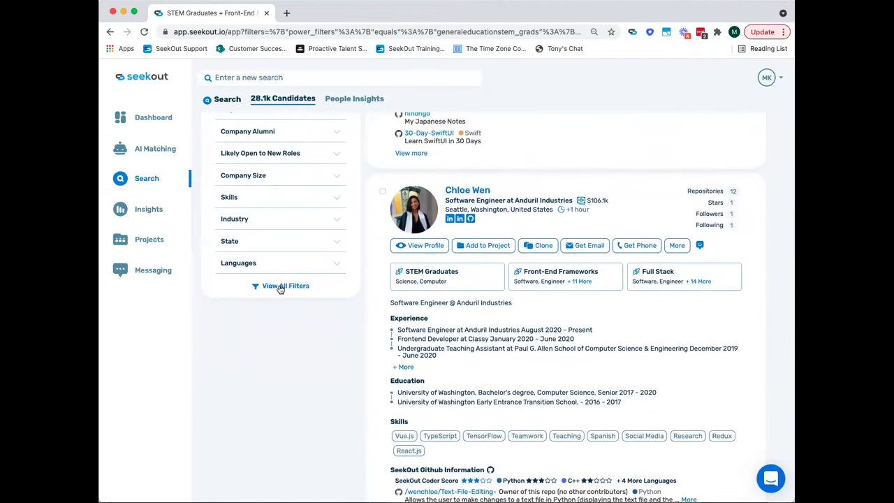
- Open the filter customization, review all available filters, and add the Major education filter to the default set
{"action": "left_click", "coordinate": [280, 287]}
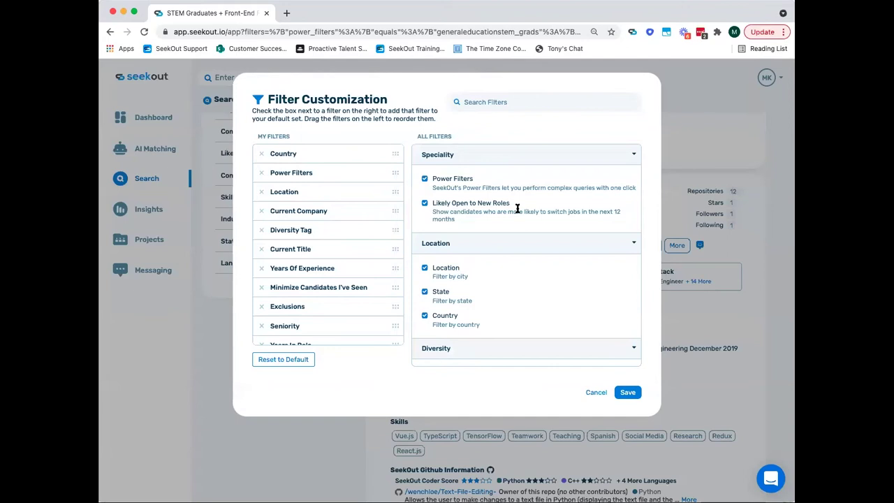
{"action": "scroll", "coordinate": [518, 208], "scroll_direction": "down", "scroll_amount": 5}
{"action": "scroll", "coordinate": [518, 208], "scroll_direction": "down", "scroll_amount": 10}
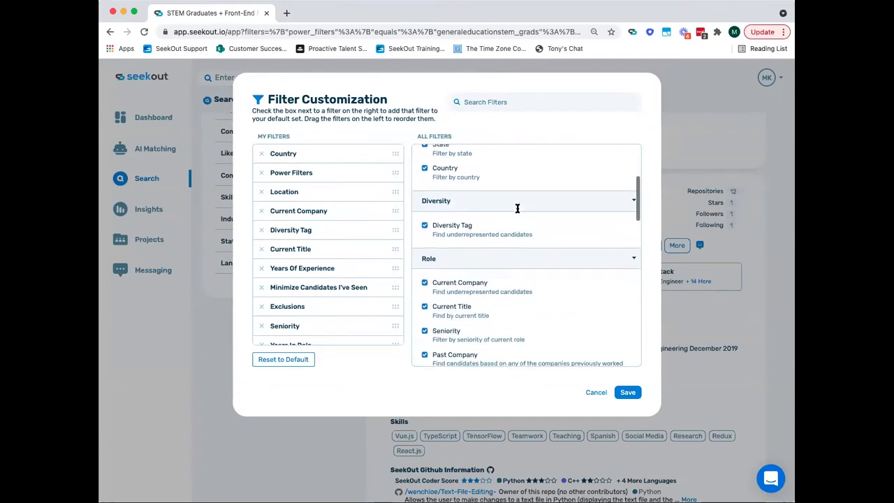
{"action": "scroll", "coordinate": [518, 208], "scroll_direction": "down", "scroll_amount": 9}
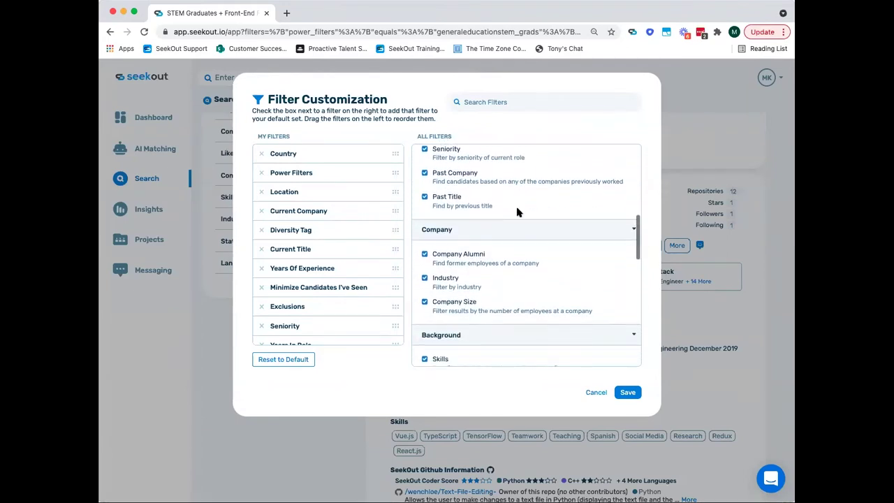
{"action": "scroll", "coordinate": [518, 211], "scroll_direction": "down", "scroll_amount": 5}
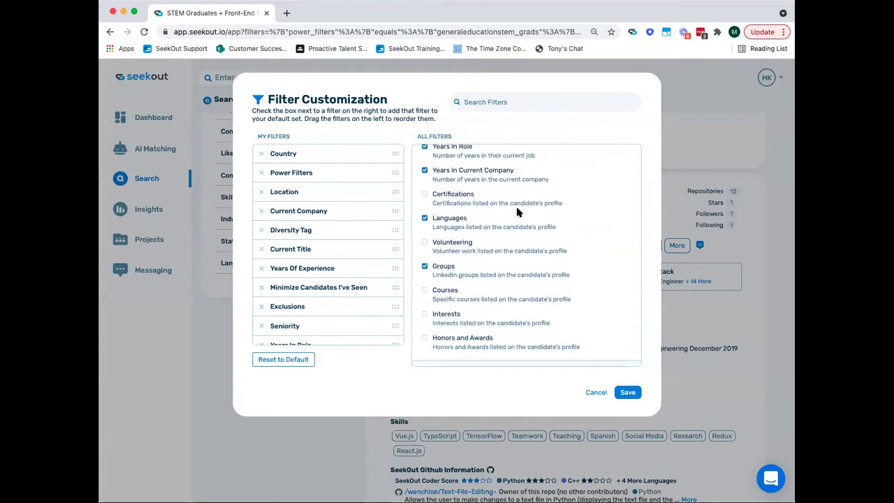
{"action": "scroll", "coordinate": [518, 211], "scroll_direction": "down", "scroll_amount": 6}
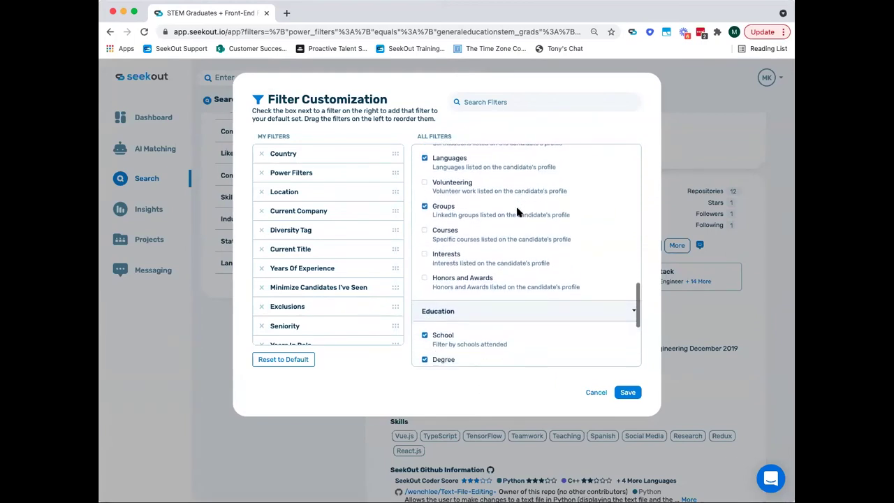
{"action": "scroll", "coordinate": [518, 212], "scroll_direction": "down", "scroll_amount": 5}
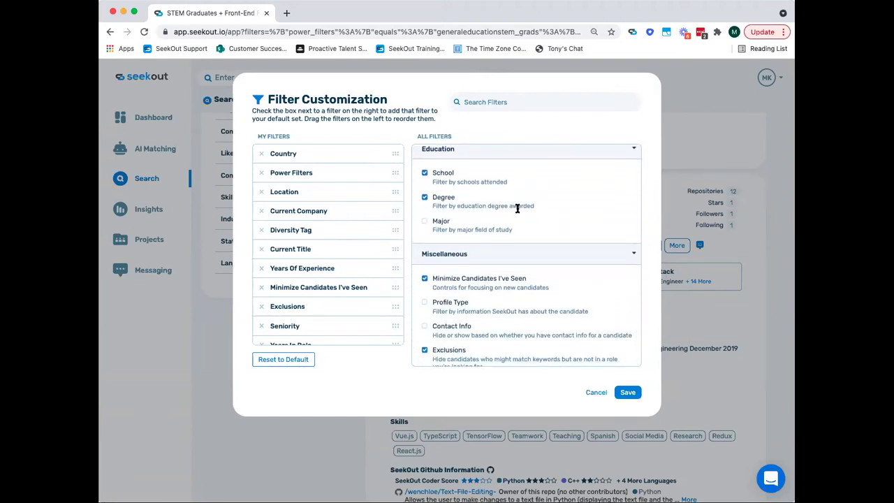
{"action": "left_click", "coordinate": [425, 222]}
{"action": "scroll", "coordinate": [330, 305], "scroll_direction": "down", "scroll_amount": 5}
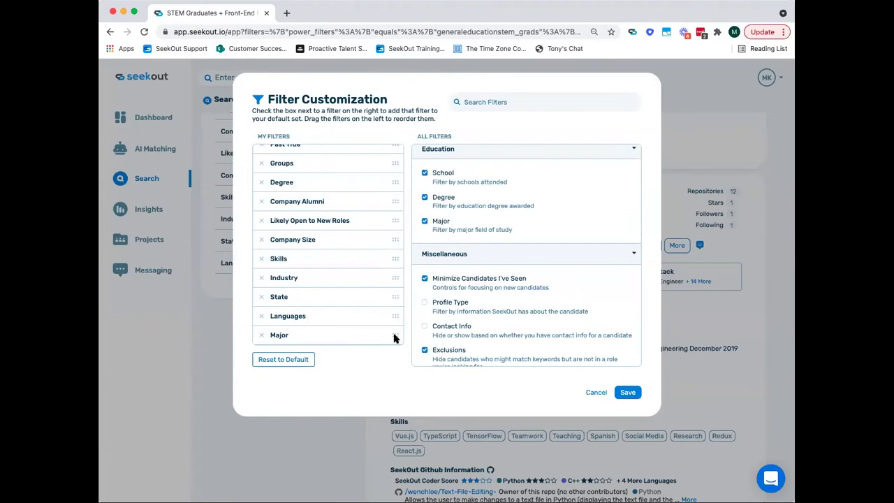
- Try moving the Major filter to the top of My Filters, remove it from the set, and save the customization
{"action": "left_click_drag", "start_coordinate": [394, 338], "coordinate": [368, 153]}
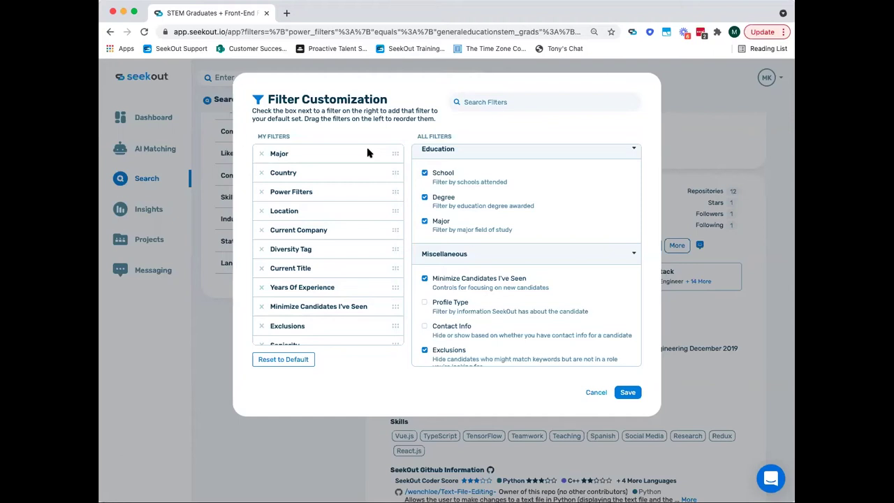
{"action": "left_click", "coordinate": [262, 155]}
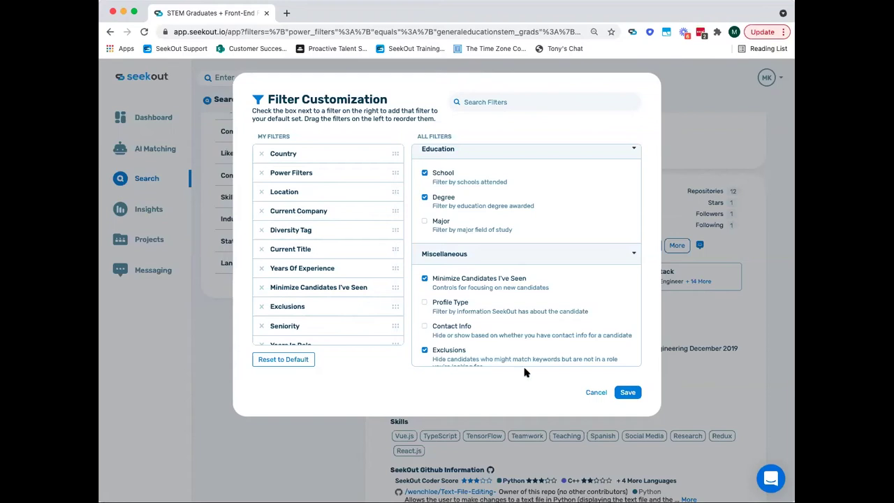
{"action": "left_click", "coordinate": [628, 393]}
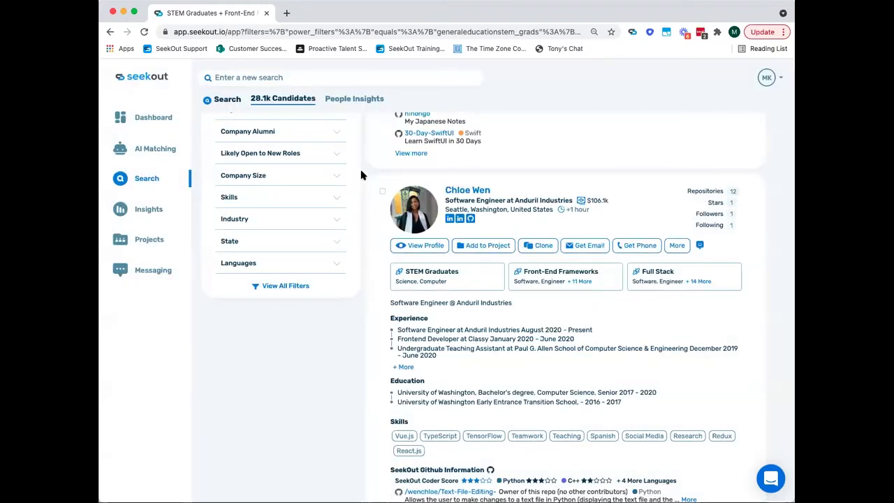
- Review the search filter list and reopen the filter customization, closing it without changes
{"action": "scroll", "coordinate": [361, 175], "scroll_direction": "up", "scroll_amount": 5}
{"action": "scroll", "coordinate": [361, 175], "scroll_direction": "up", "scroll_amount": 5}
{"action": "scroll", "coordinate": [361, 175], "scroll_direction": "up", "scroll_amount": 6}
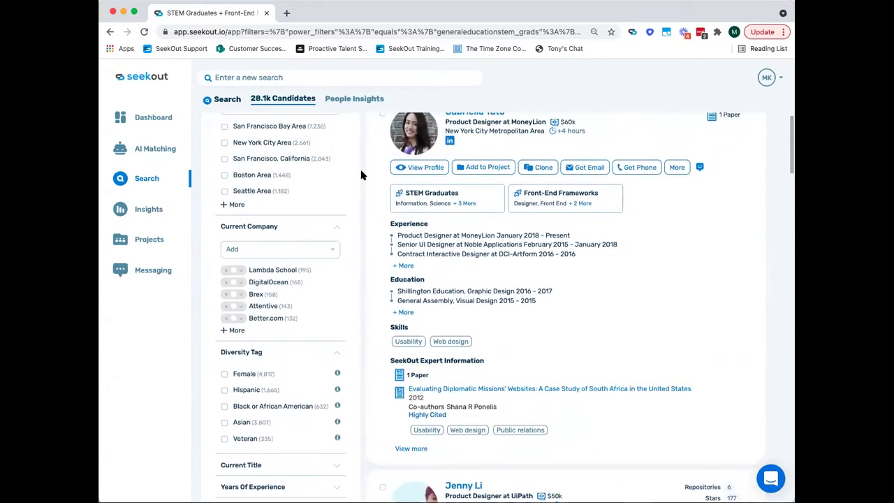
{"action": "scroll", "coordinate": [361, 174], "scroll_direction": "down", "scroll_amount": 15}
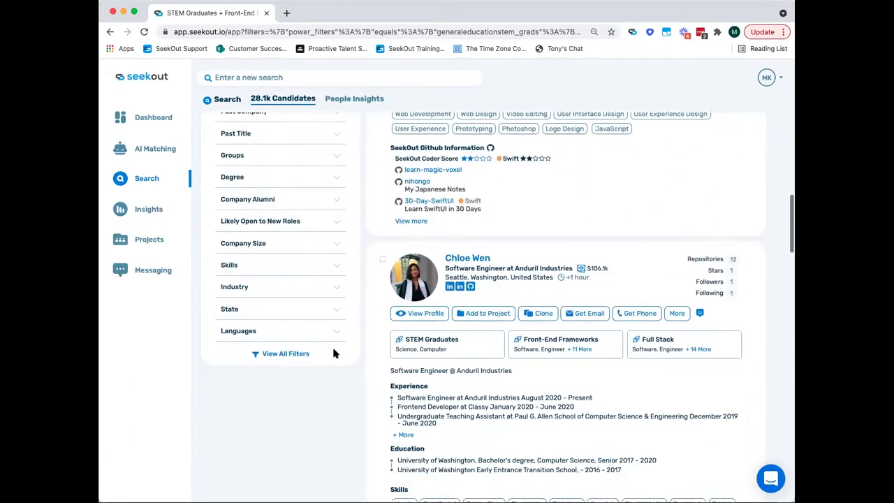
{"action": "scroll", "coordinate": [333, 353], "scroll_direction": "down", "scroll_amount": 1}
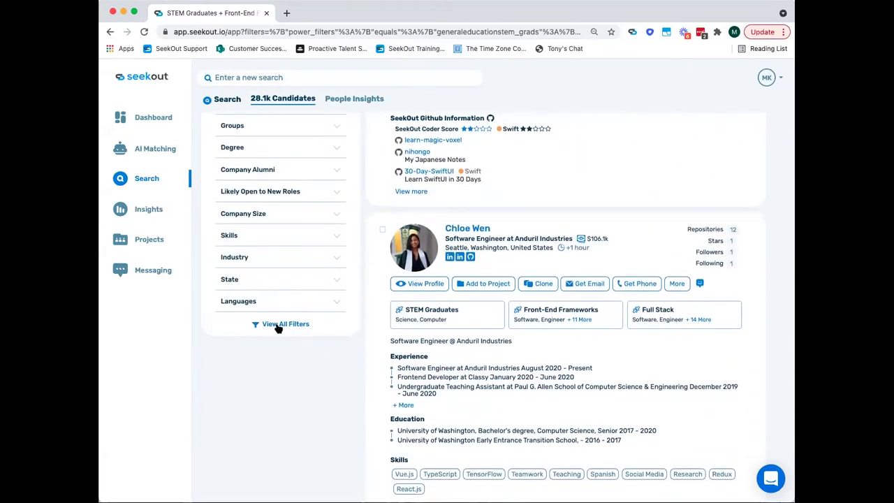
{"action": "left_click", "coordinate": [279, 325]}
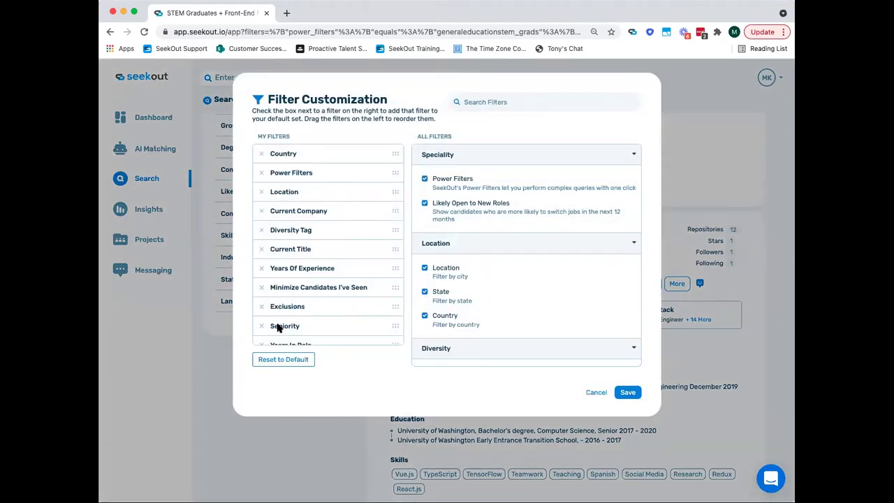
{"action": "left_click", "coordinate": [595, 393]}
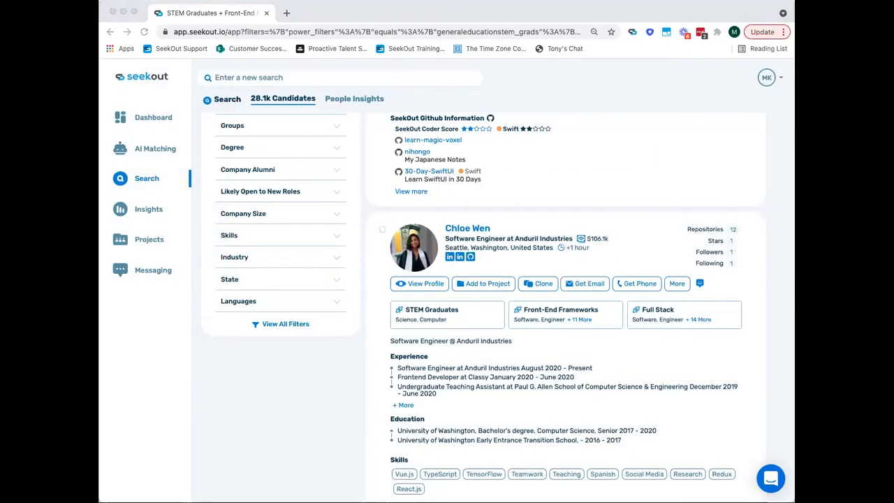
{"action": "left_click", "coordinate": [364, 212]}
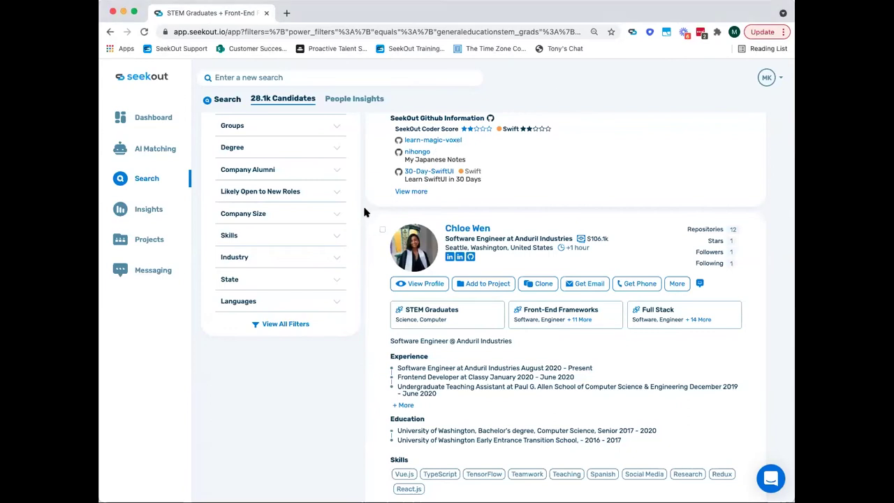
- Clear all filters from the current candidate search
{"action": "scroll", "coordinate": [364, 212], "scroll_direction": "up", "scroll_amount": 15}
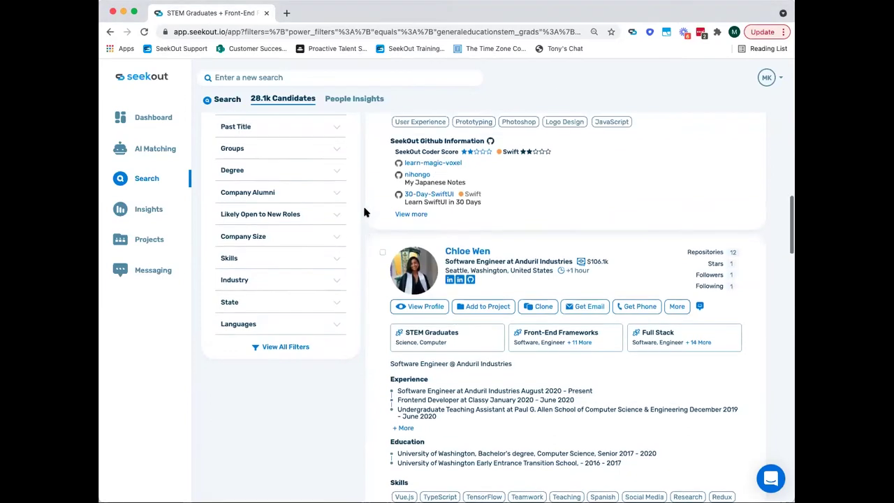
{"action": "scroll", "coordinate": [364, 212], "scroll_direction": "up", "scroll_amount": 10}
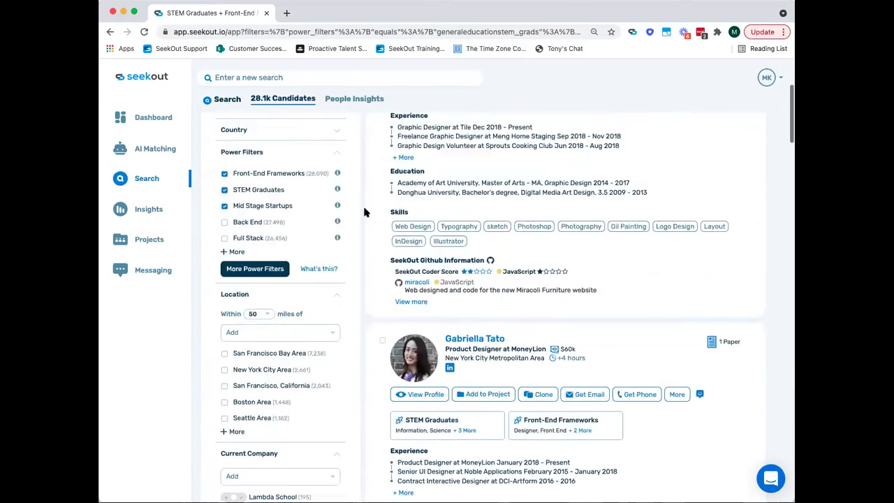
{"action": "left_click", "coordinate": [232, 170]}
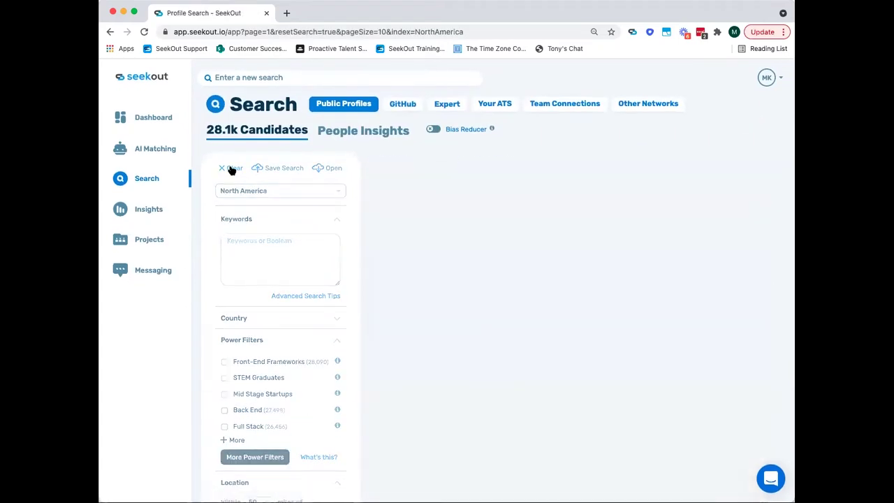
- Filter the candidates by Company Alumni to former employees of Microsoft who left in the last 5 years
{"action": "scroll", "coordinate": [231, 169], "scroll_direction": "down", "scroll_amount": 5}
{"action": "scroll", "coordinate": [232, 170], "scroll_direction": "down", "scroll_amount": 10}
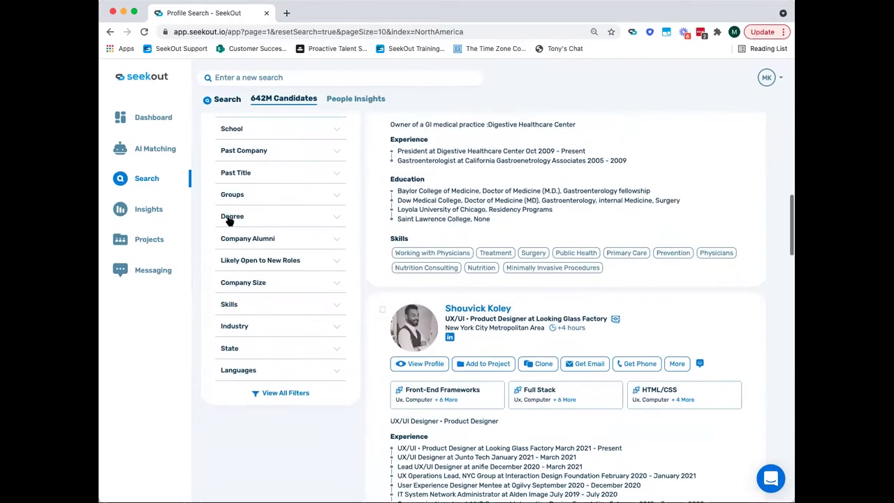
{"action": "left_click", "coordinate": [340, 242]}
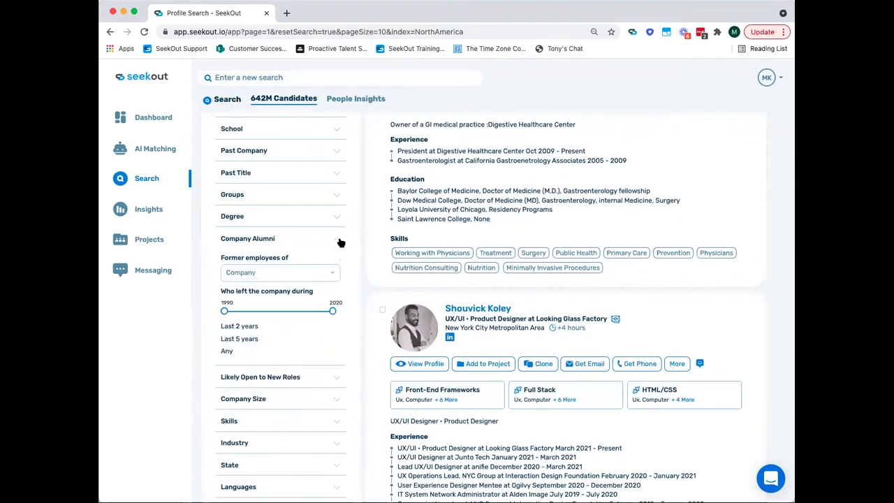
{"action": "left_click", "coordinate": [256, 272]}
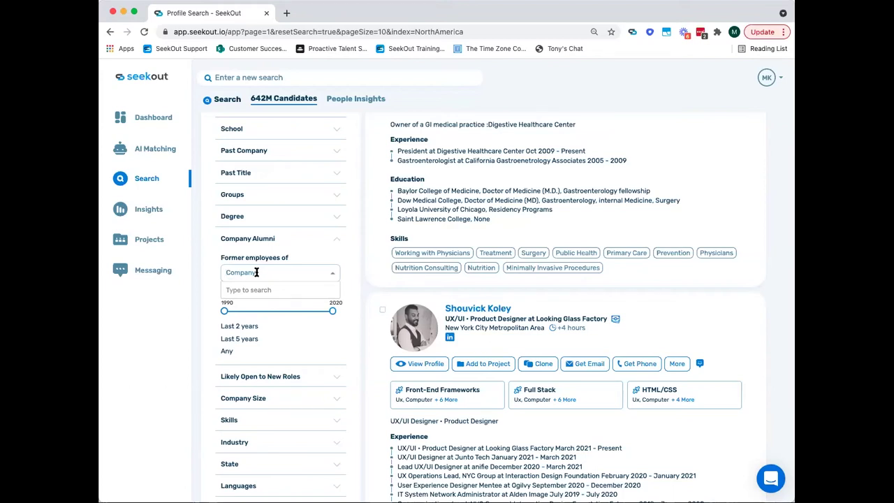
{"action": "type", "text": "micros"}
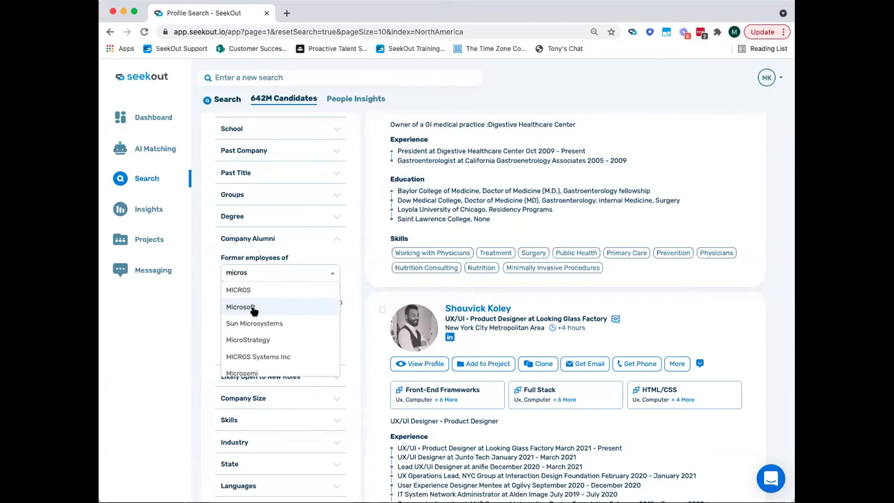
{"action": "left_click", "coordinate": [254, 311]}
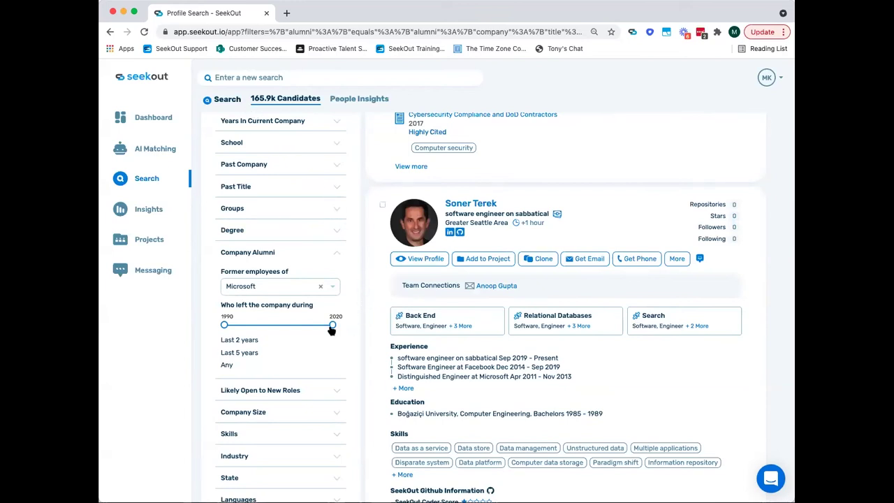
{"action": "left_click", "coordinate": [246, 353]}
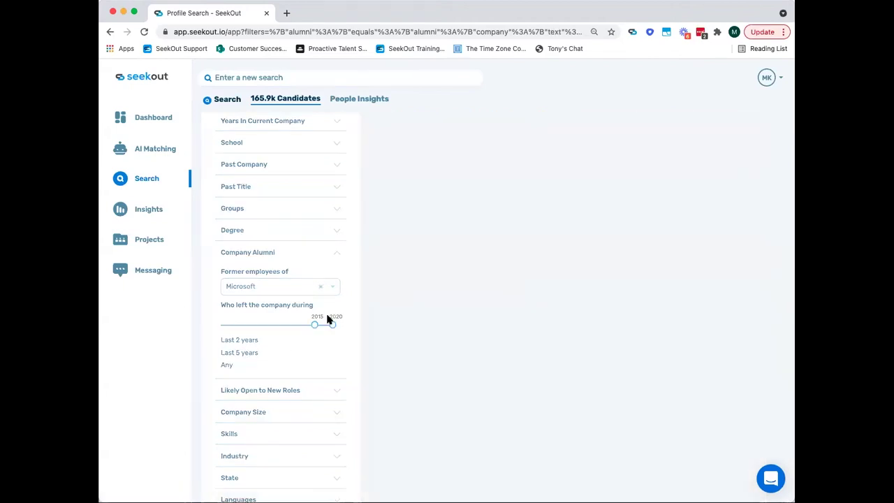
- Narrow the Microsoft alumni candidates to those with the Female diversity tag
{"action": "left_click_drag", "start_coordinate": [334, 328], "coordinate": [332, 328]}
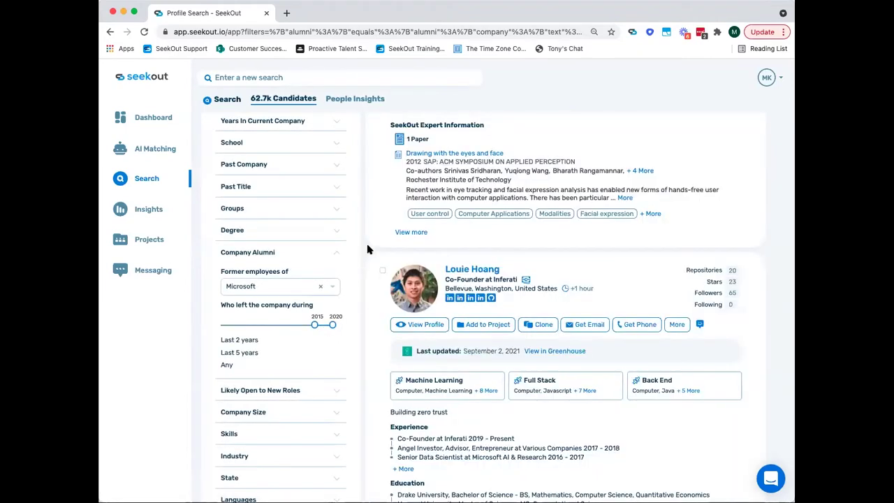
{"action": "scroll", "coordinate": [362, 246], "scroll_direction": "up", "scroll_amount": 5}
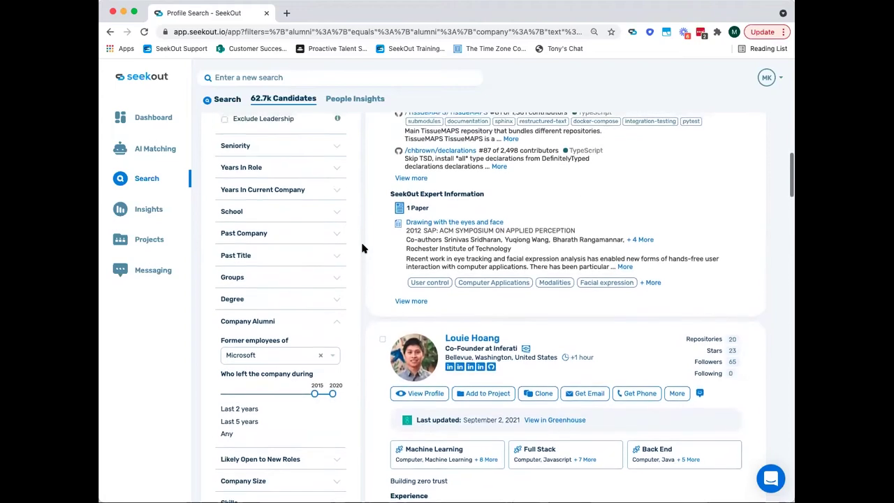
{"action": "scroll", "coordinate": [362, 246], "scroll_direction": "up", "scroll_amount": 9}
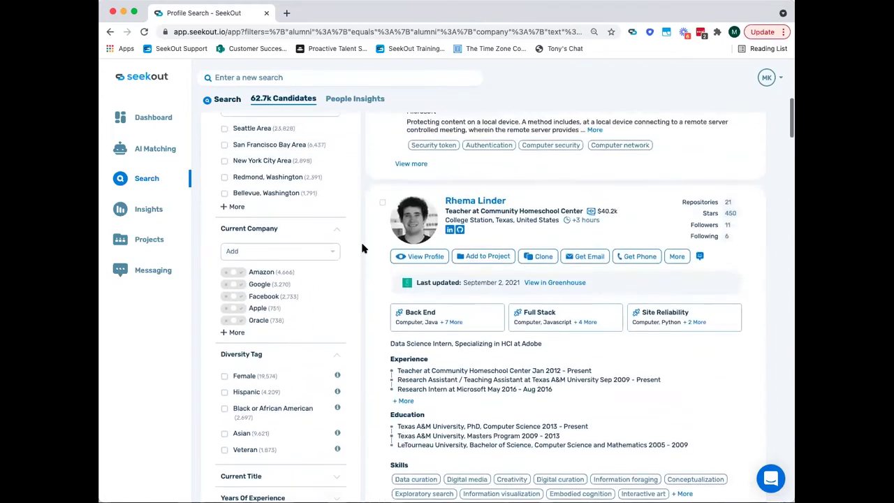
{"action": "scroll", "coordinate": [362, 248], "scroll_direction": "up", "scroll_amount": 4}
{"action": "scroll", "coordinate": [362, 248], "scroll_direction": "down", "scroll_amount": 6}
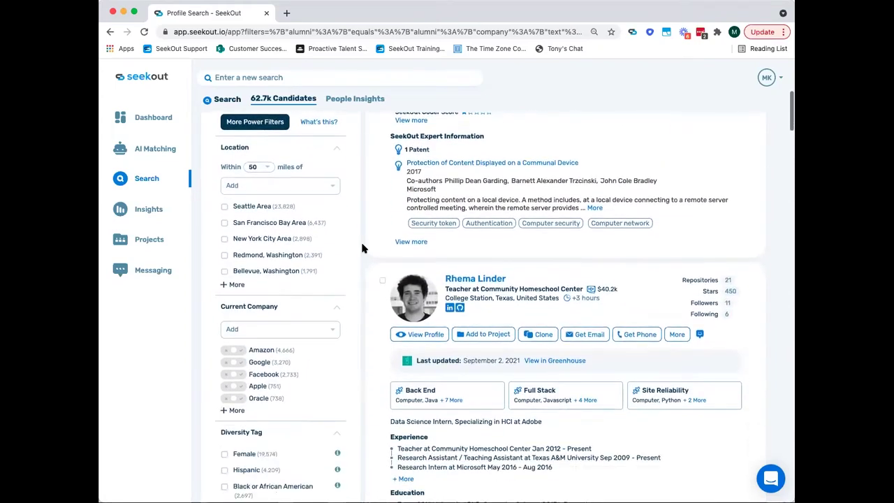
{"action": "scroll", "coordinate": [350, 266], "scroll_direction": "down", "scroll_amount": 1}
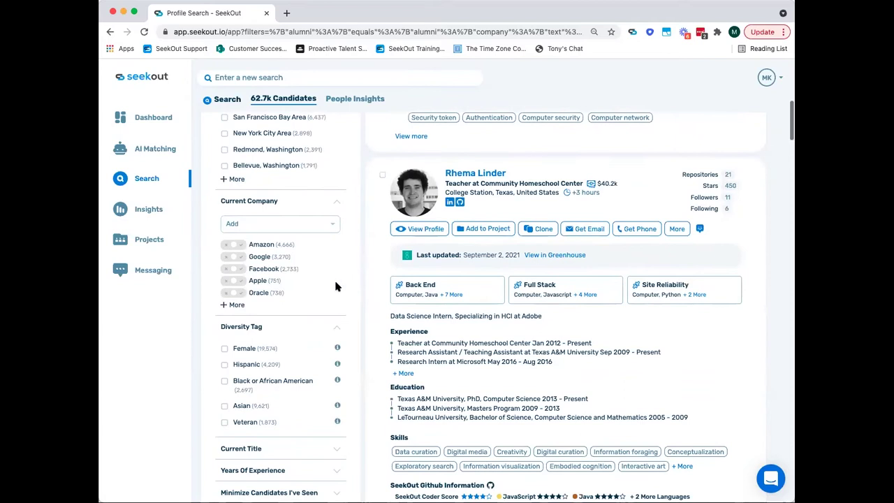
{"action": "left_click", "coordinate": [224, 349]}
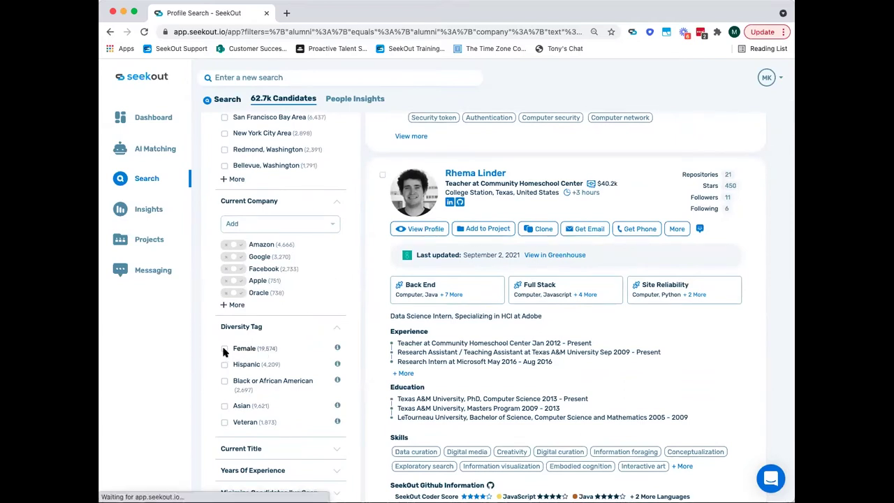
- Add the Technical PMs power filter from the Corporate category to the candidate search
{"action": "scroll", "coordinate": [363, 119], "scroll_direction": "up", "scroll_amount": 5}
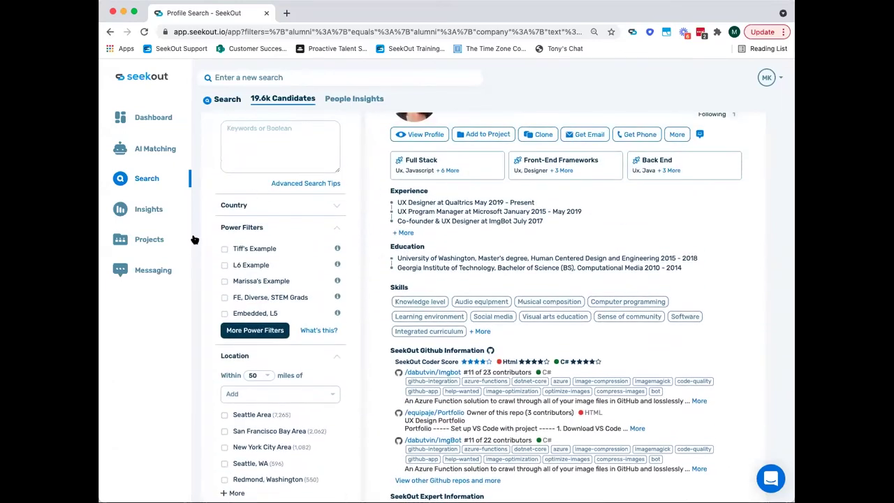
{"action": "left_click", "coordinate": [251, 331]}
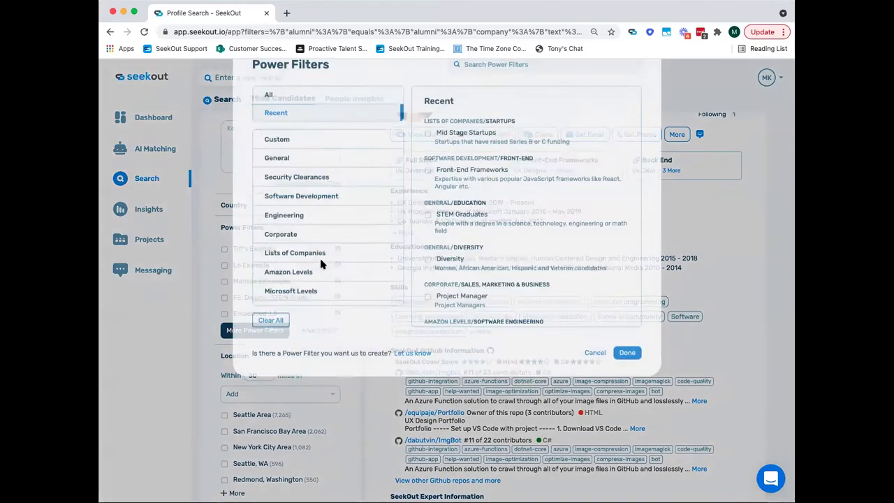
{"action": "left_click", "coordinate": [300, 272]}
{"action": "scroll", "coordinate": [489, 308], "scroll_direction": "down", "scroll_amount": 6}
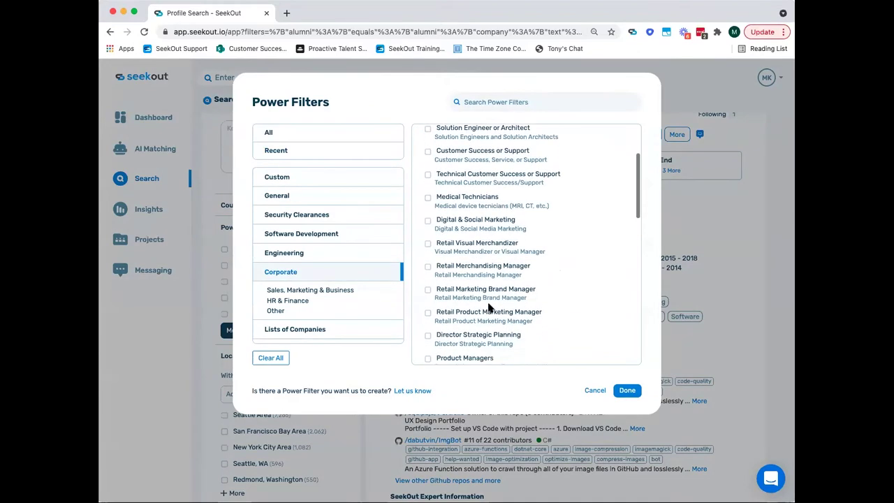
{"action": "scroll", "coordinate": [489, 307], "scroll_direction": "up", "scroll_amount": 1}
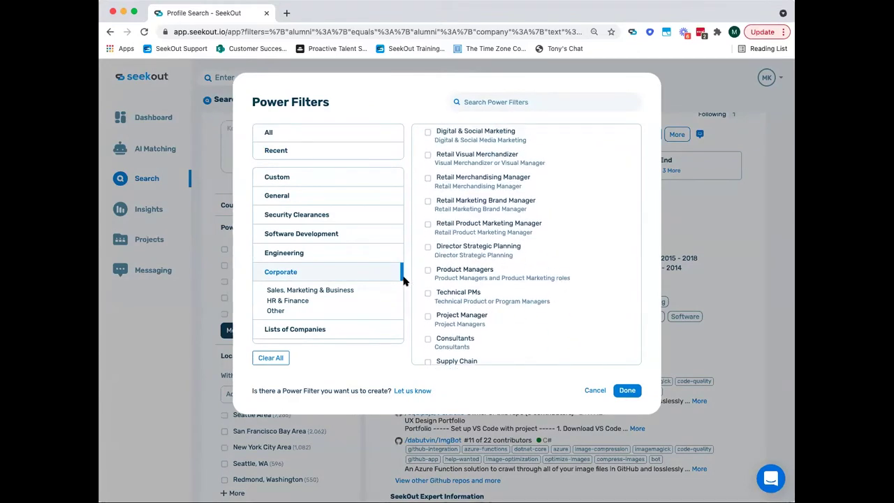
{"action": "left_click", "coordinate": [427, 293]}
{"action": "left_click", "coordinate": [627, 391]}
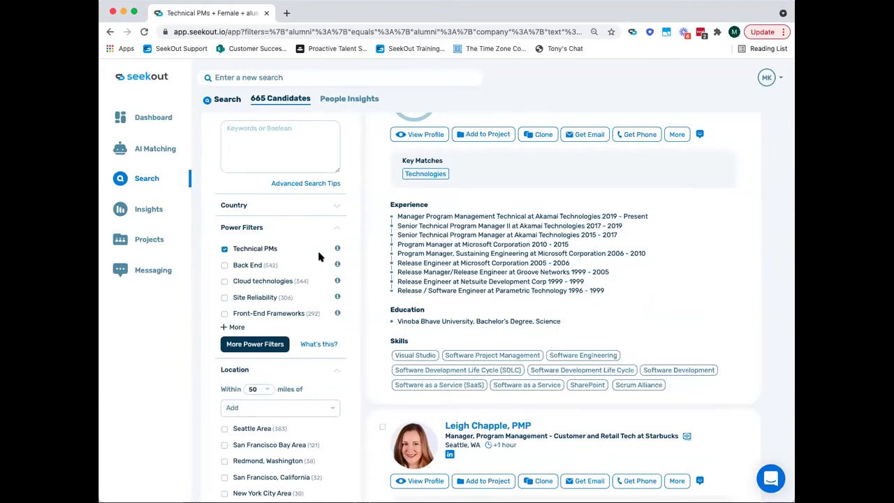
- Check the applied filters and open People Insights for the filtered candidates
{"action": "scroll", "coordinate": [357, 262], "scroll_direction": "down", "scroll_amount": 4}
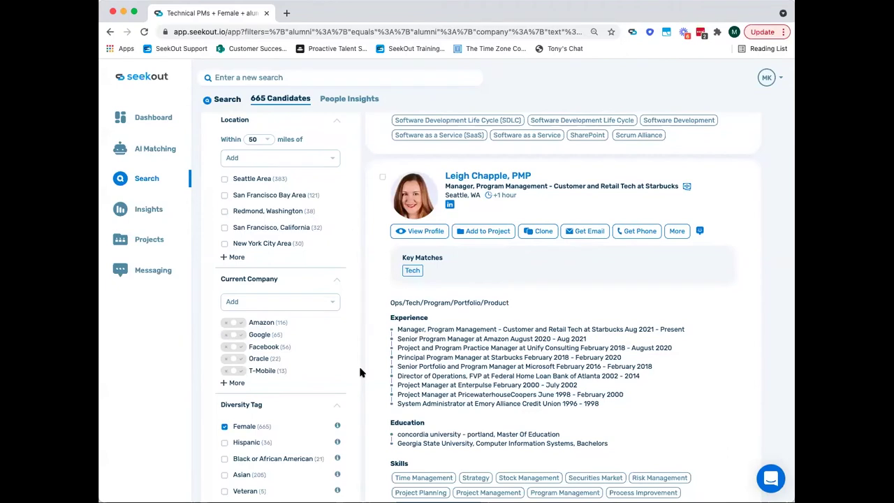
{"action": "scroll", "coordinate": [360, 371], "scroll_direction": "up", "scroll_amount": 6}
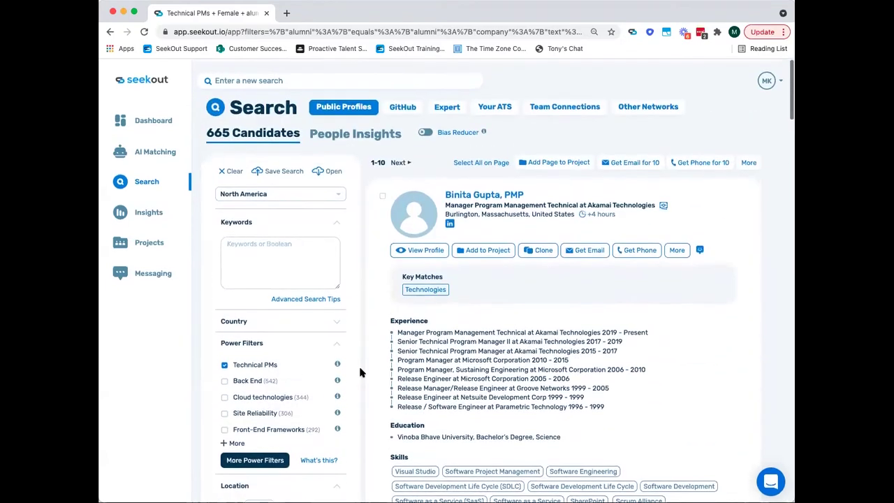
{"action": "left_click", "coordinate": [328, 135]}
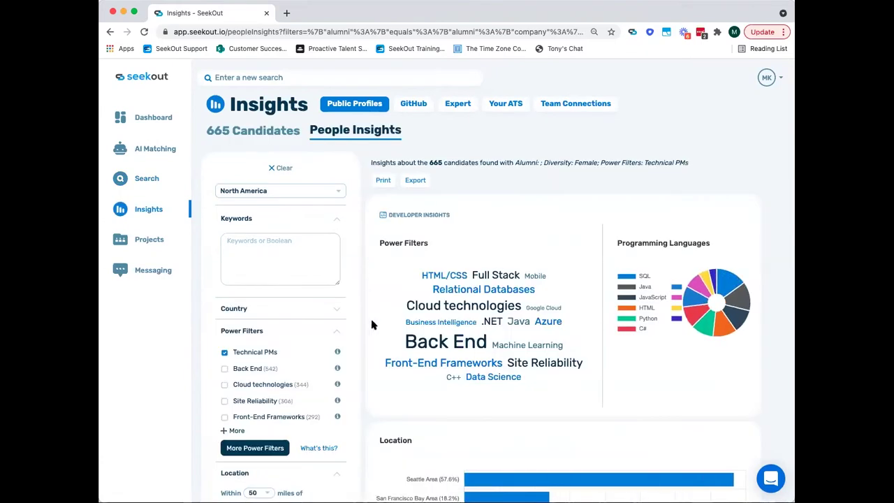
- Examine the People Insights charts for location, current company, current title, diversity, past company and past title
{"action": "scroll", "coordinate": [371, 325], "scroll_direction": "down", "scroll_amount": 5}
{"action": "scroll", "coordinate": [372, 324], "scroll_direction": "down", "scroll_amount": 2}
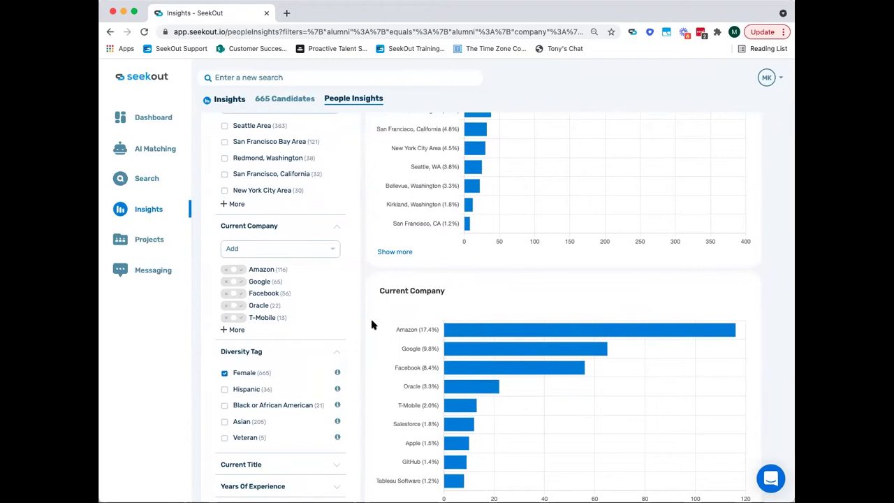
{"action": "scroll", "coordinate": [372, 324], "scroll_direction": "down", "scroll_amount": 4}
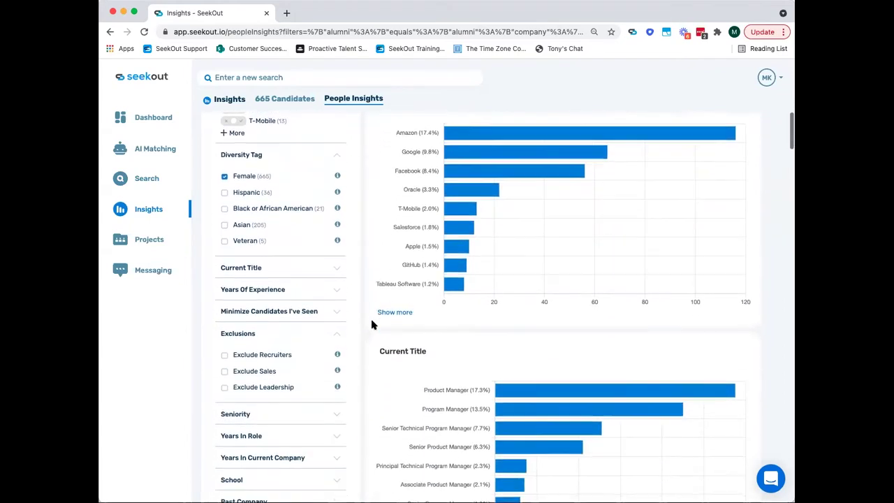
{"action": "scroll", "coordinate": [372, 324], "scroll_direction": "down", "scroll_amount": 1}
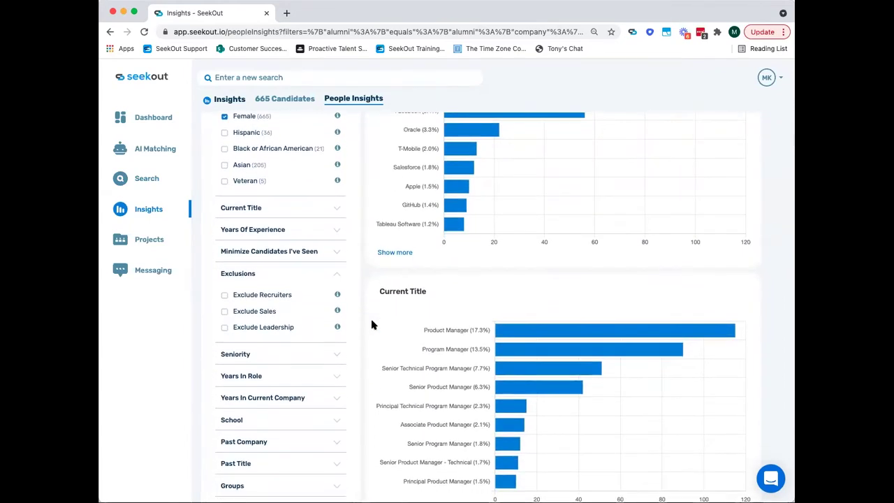
{"action": "scroll", "coordinate": [371, 325], "scroll_direction": "down", "scroll_amount": 4}
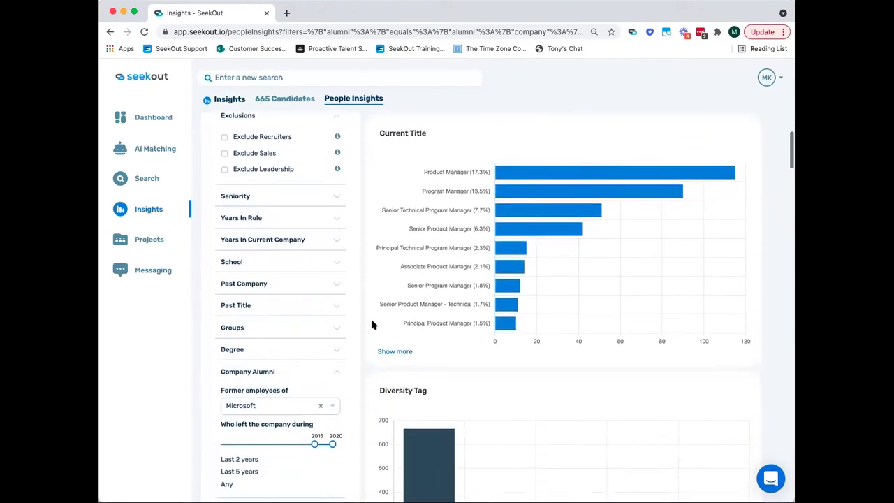
{"action": "scroll", "coordinate": [372, 324], "scroll_direction": "down", "scroll_amount": 2}
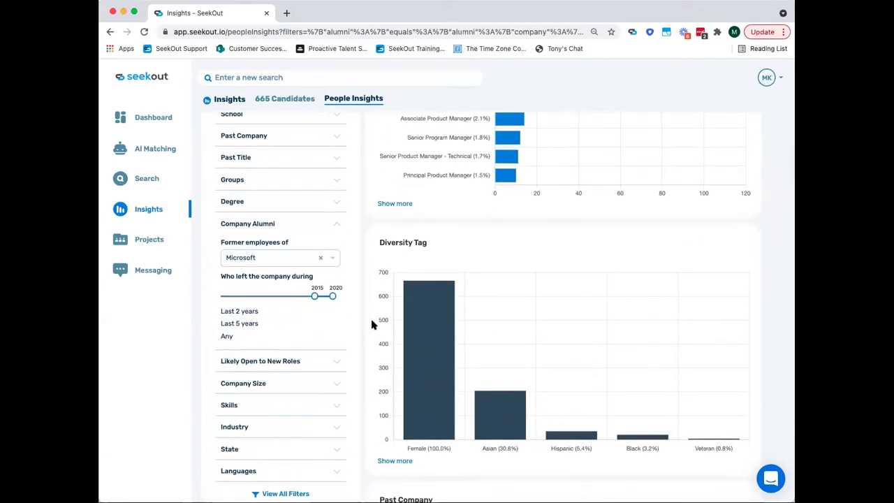
{"action": "scroll", "coordinate": [371, 324], "scroll_direction": "down", "scroll_amount": 4}
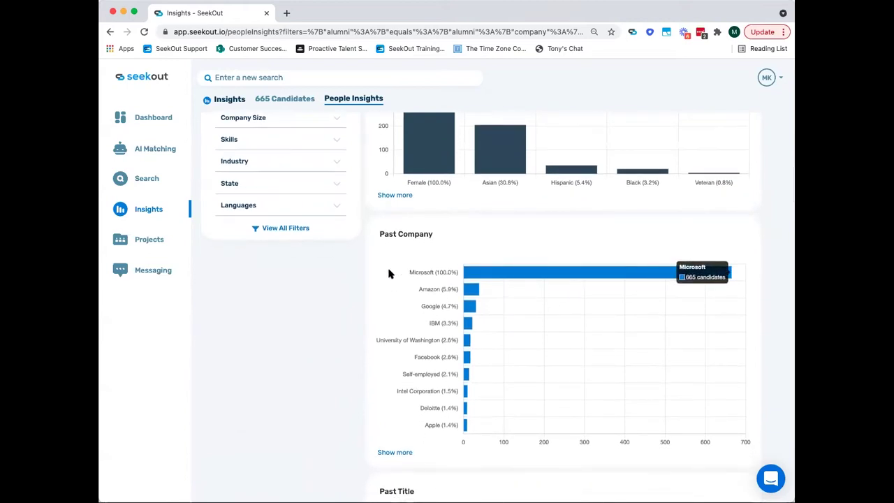
{"action": "scroll", "coordinate": [327, 341], "scroll_direction": "down", "scroll_amount": 3}
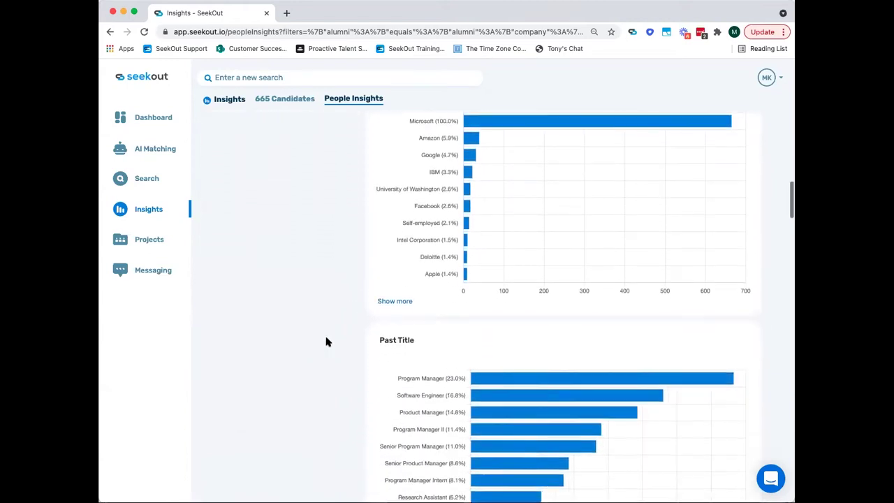
{"action": "scroll", "coordinate": [326, 342], "scroll_direction": "down", "scroll_amount": 1}
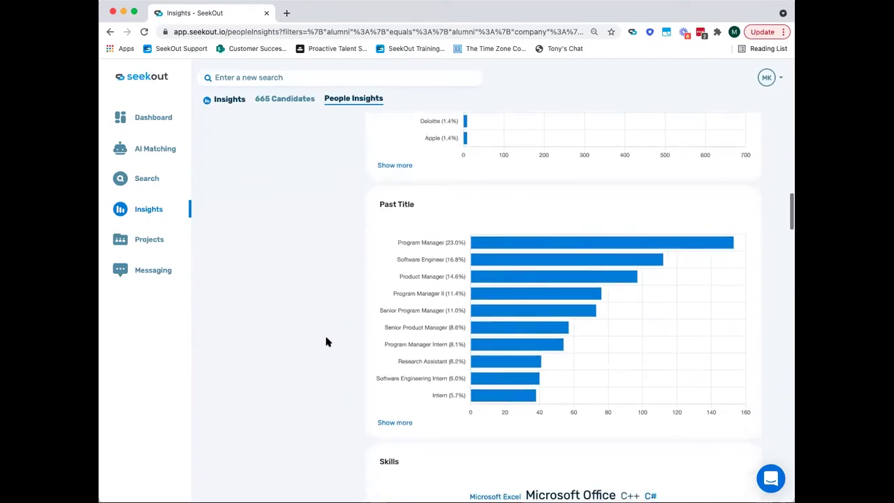
{"action": "scroll", "coordinate": [326, 341], "scroll_direction": "up", "scroll_amount": 7}
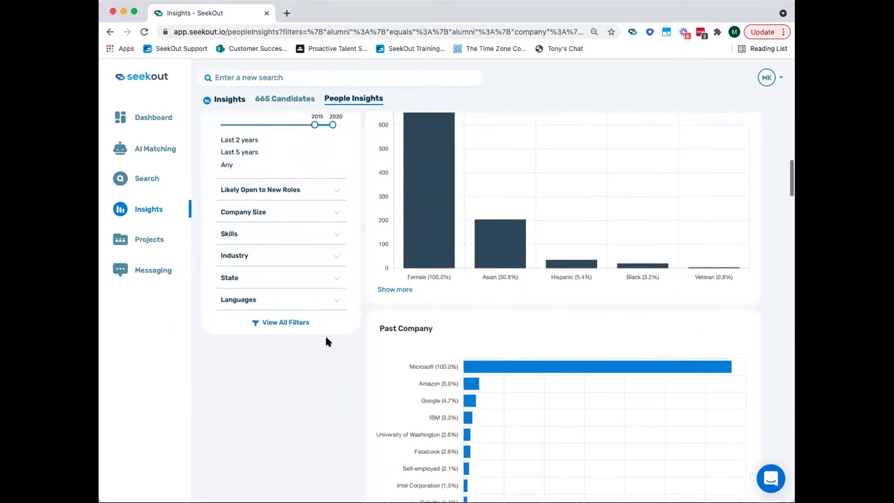
- Remove Microsoft from the Company Alumni filter
{"action": "scroll", "coordinate": [327, 341], "scroll_direction": "up", "scroll_amount": 1}
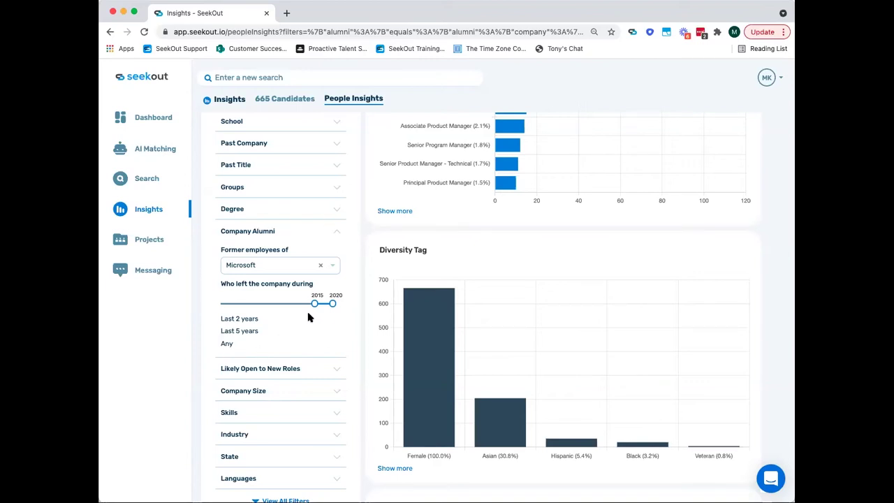
{"action": "left_click", "coordinate": [321, 267]}
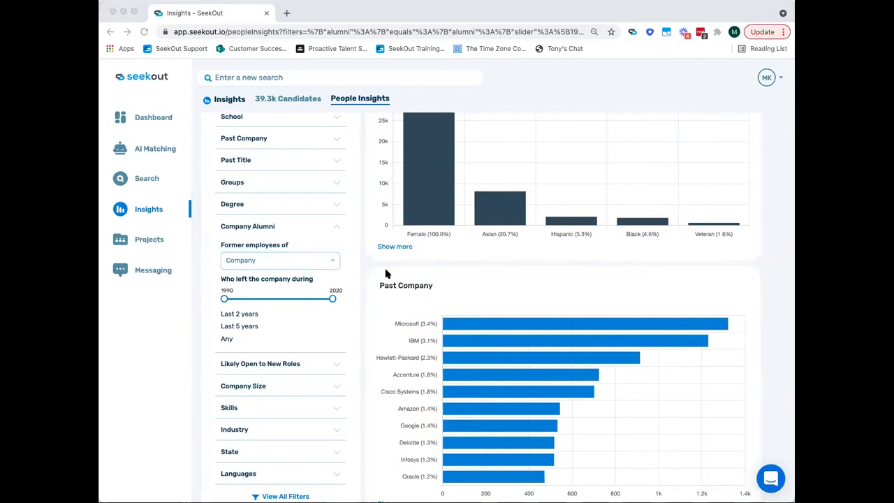
{"action": "left_click", "coordinate": [362, 265]}
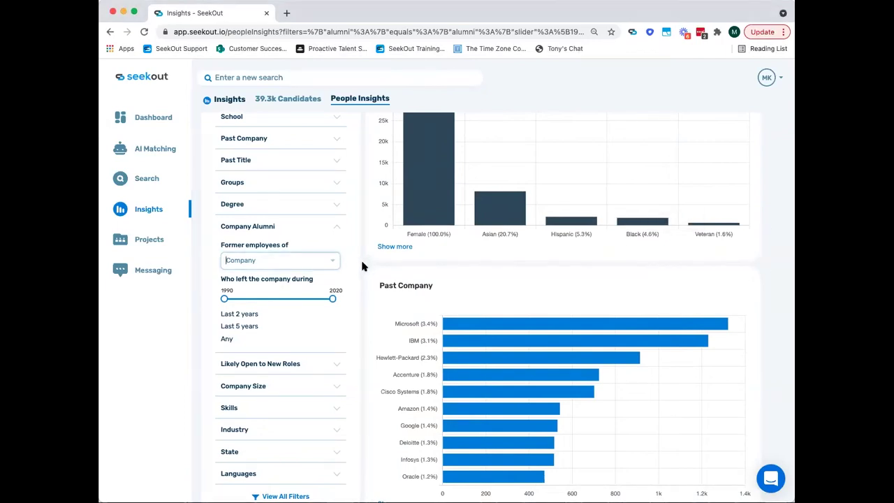
- Expand the Years In Role and Years In Current Company filters to view their ranges
{"action": "scroll", "coordinate": [362, 266], "scroll_direction": "up", "scroll_amount": 2}
{"action": "scroll", "coordinate": [362, 266], "scroll_direction": "up", "scroll_amount": 3}
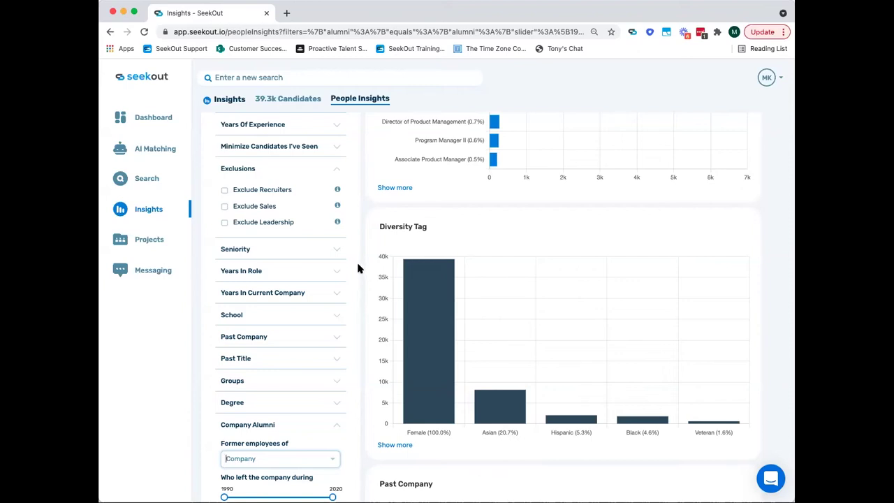
{"action": "left_click", "coordinate": [338, 272]}
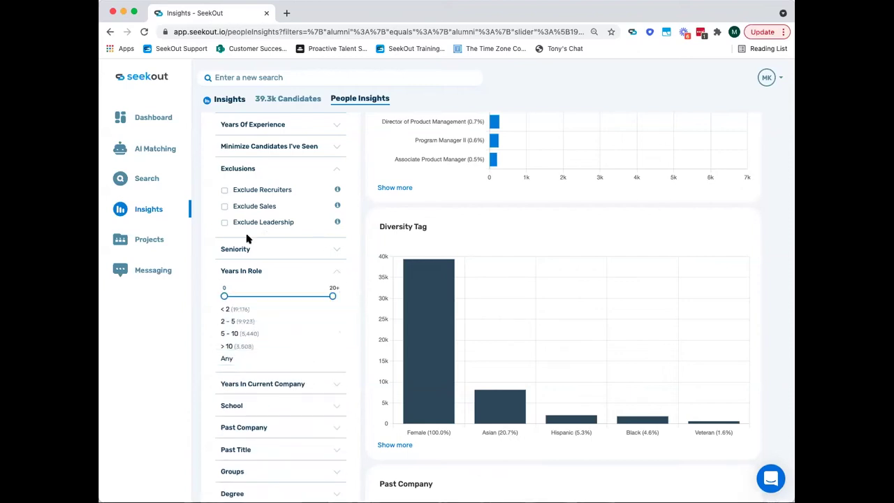
{"action": "left_click", "coordinate": [339, 385]}
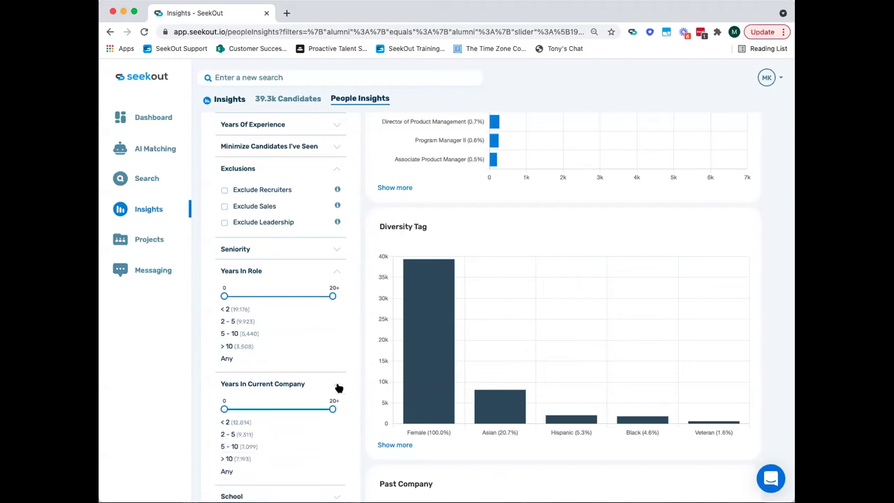
{"action": "scroll", "coordinate": [337, 388], "scroll_direction": "down", "scroll_amount": 1}
{"action": "scroll", "coordinate": [337, 378], "scroll_direction": "down", "scroll_amount": 1}
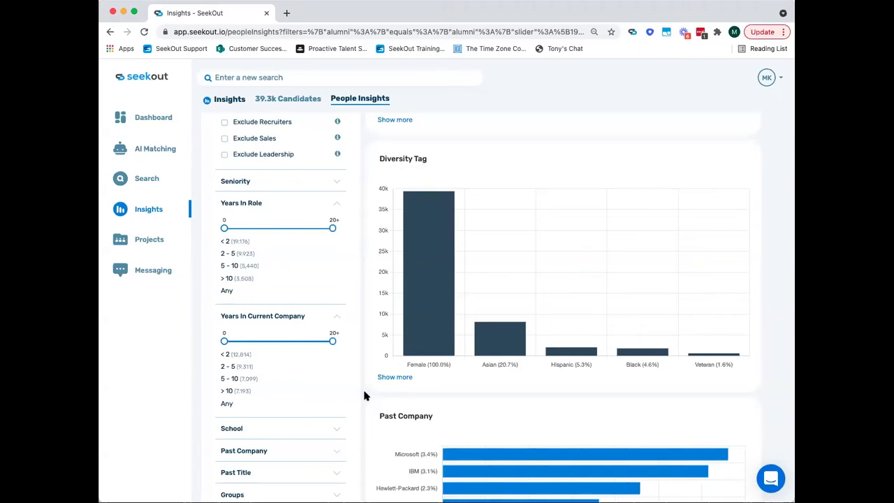
- Open the full filter customization, search all filters for "years", review the My Filters list, and cancel without saving
{"action": "scroll", "coordinate": [364, 396], "scroll_direction": "down", "scroll_amount": 5}
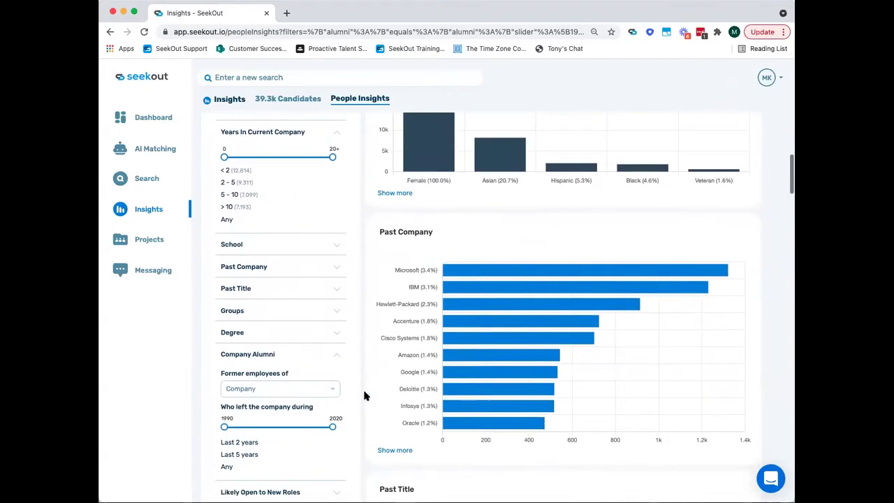
{"action": "scroll", "coordinate": [364, 396], "scroll_direction": "down", "scroll_amount": 2}
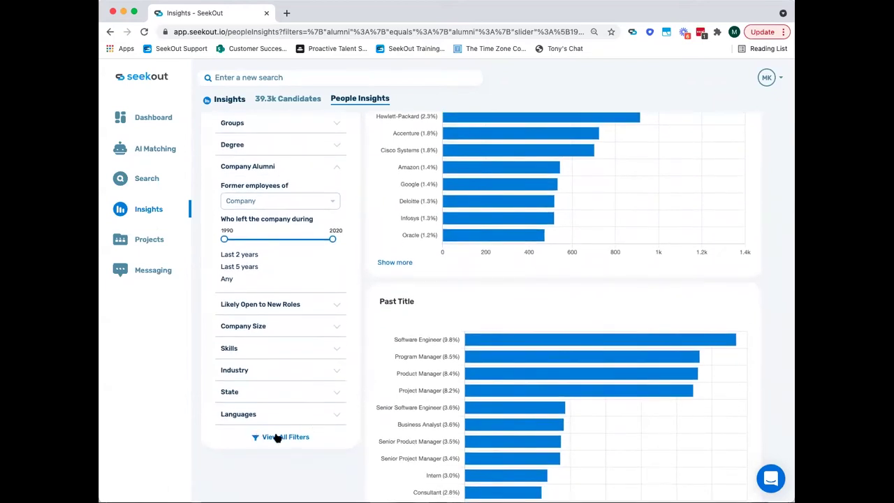
{"action": "left_click", "coordinate": [280, 437]}
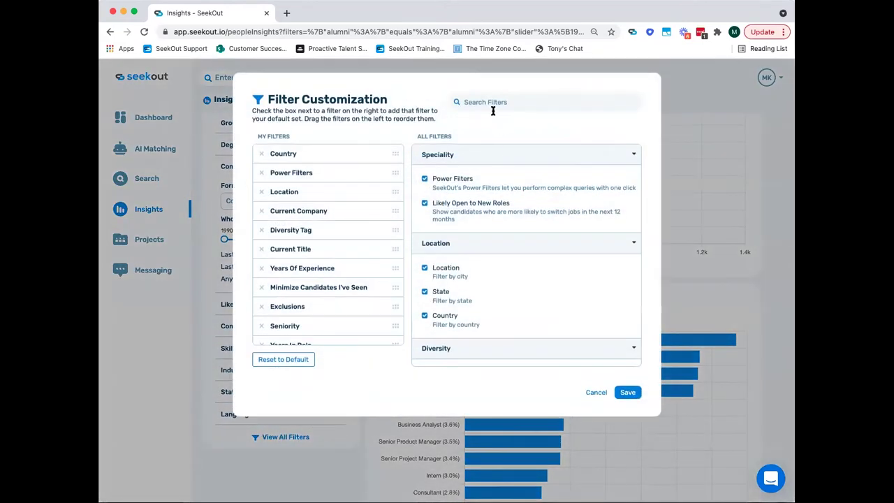
{"action": "left_click", "coordinate": [489, 100]}
{"action": "type", "text": "years"}
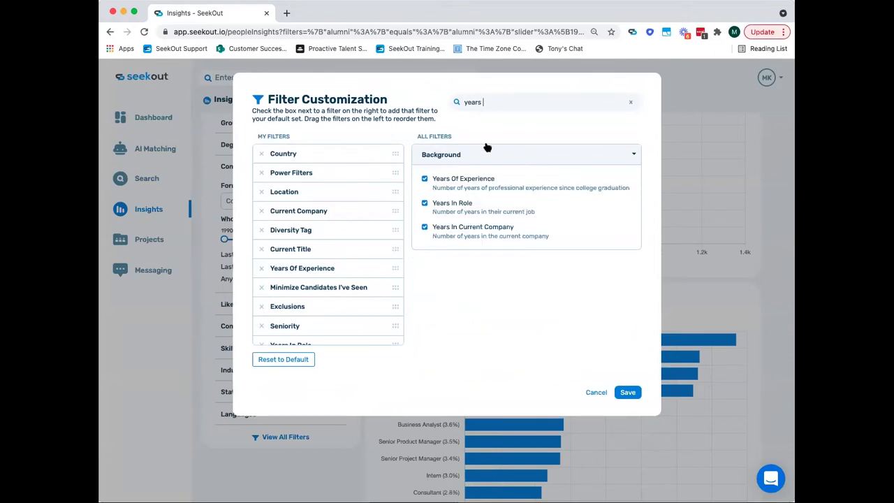
{"action": "scroll", "coordinate": [344, 296], "scroll_direction": "down", "scroll_amount": 5}
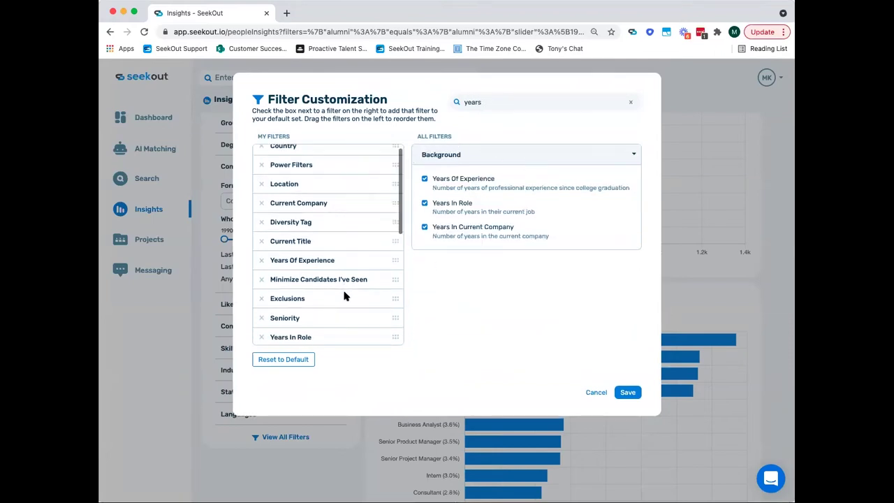
{"action": "scroll", "coordinate": [344, 296], "scroll_direction": "down", "scroll_amount": 2}
{"action": "scroll", "coordinate": [343, 296], "scroll_direction": "up", "scroll_amount": 4}
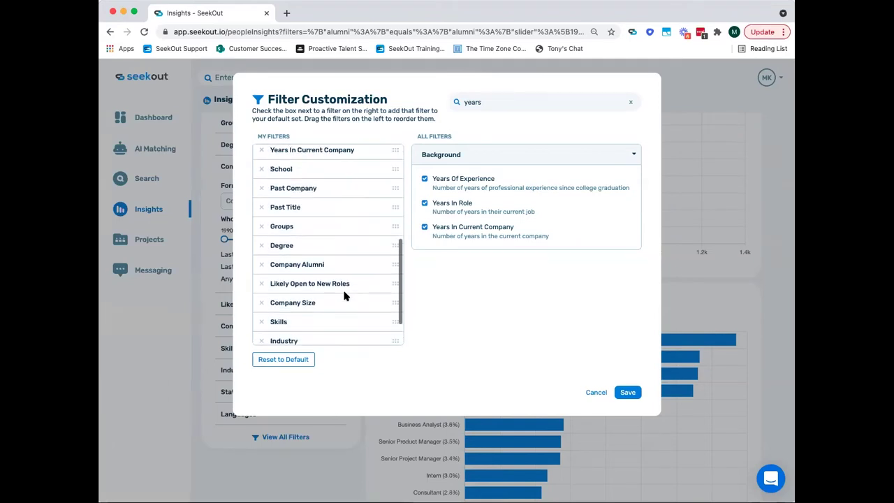
{"action": "left_click", "coordinate": [593, 392]}
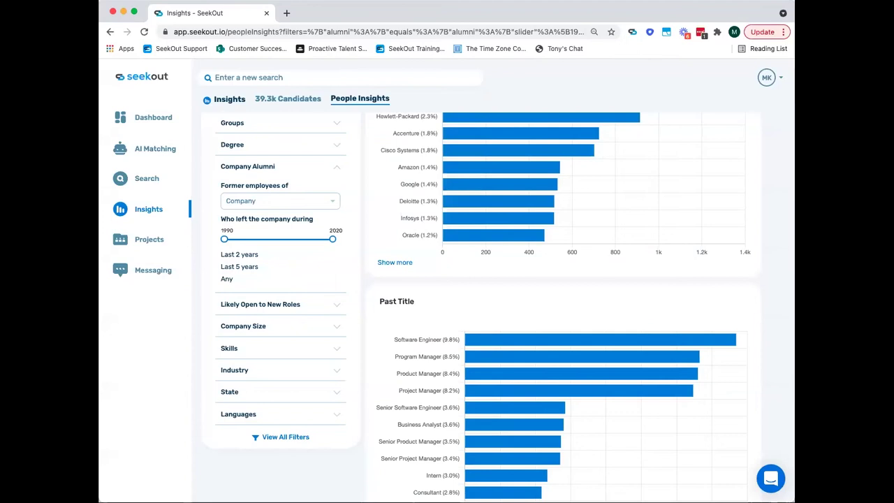
- Return from People Insights to the list of candidates
{"action": "left_click", "coordinate": [363, 239]}
{"action": "scroll", "coordinate": [363, 239], "scroll_direction": "up", "scroll_amount": 15}
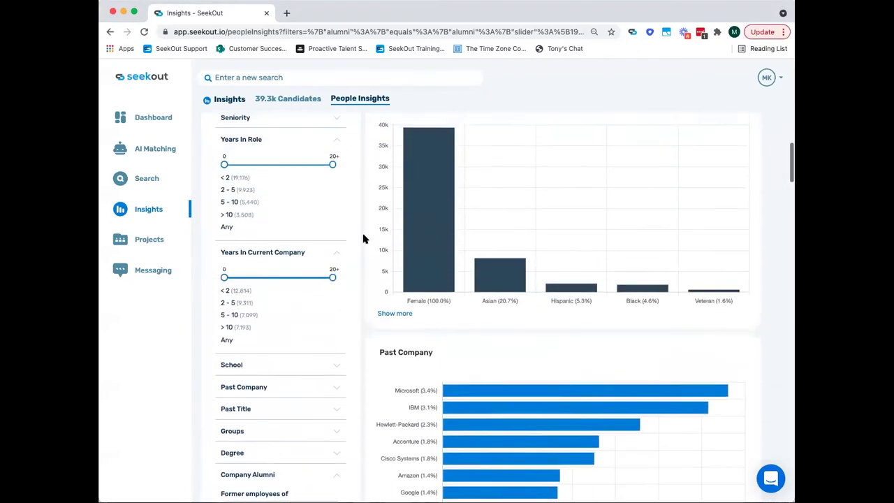
{"action": "scroll", "coordinate": [364, 239], "scroll_direction": "up", "scroll_amount": 10}
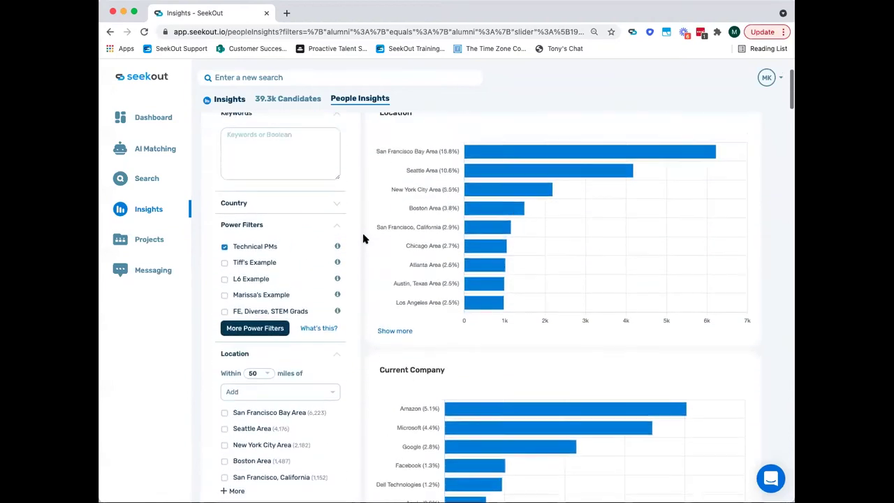
{"action": "left_click", "coordinate": [239, 136]}
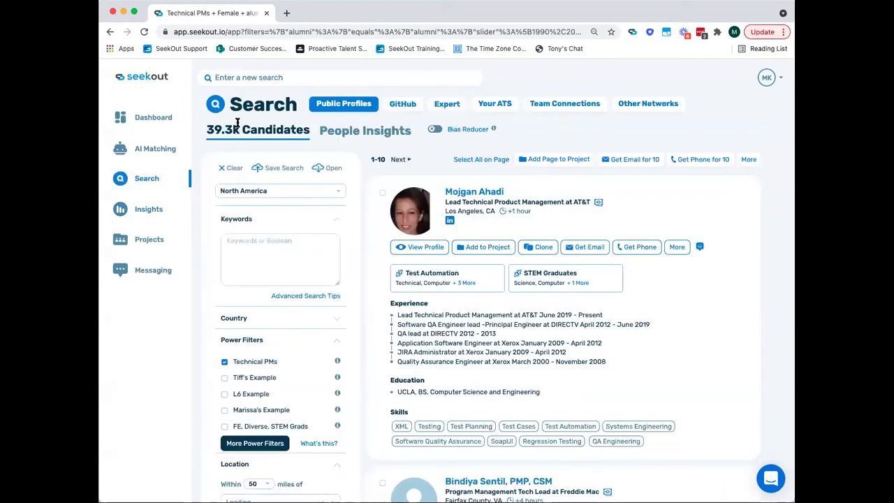
- Expand the Minimize Candidates I've Seen filter and open the LinkedIn profile of the Church Pension Group tech lead
{"action": "scroll", "coordinate": [359, 371], "scroll_direction": "down", "scroll_amount": 10}
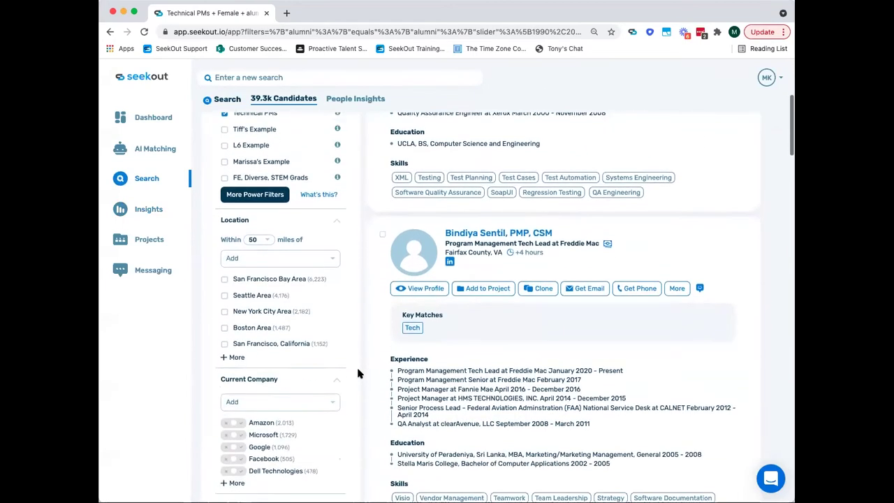
{"action": "scroll", "coordinate": [356, 365], "scroll_direction": "down", "scroll_amount": 2}
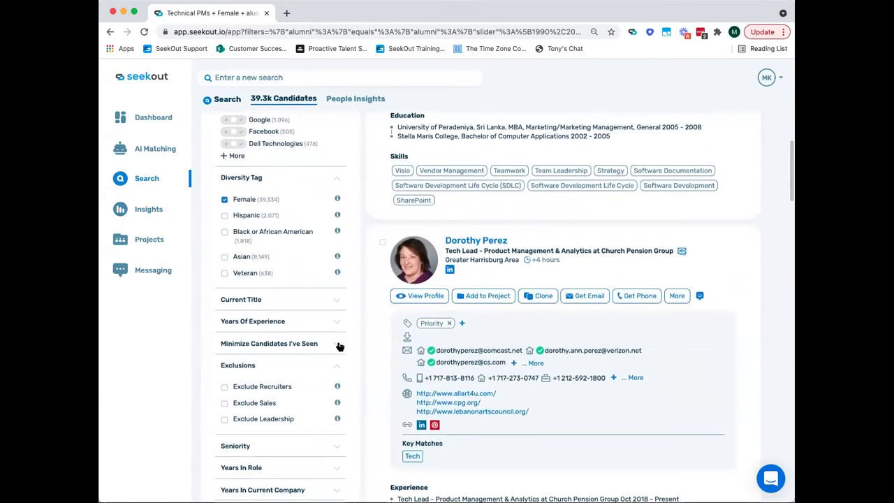
{"action": "left_click", "coordinate": [338, 343]}
{"action": "scroll", "coordinate": [371, 404], "scroll_direction": "down", "scroll_amount": 2}
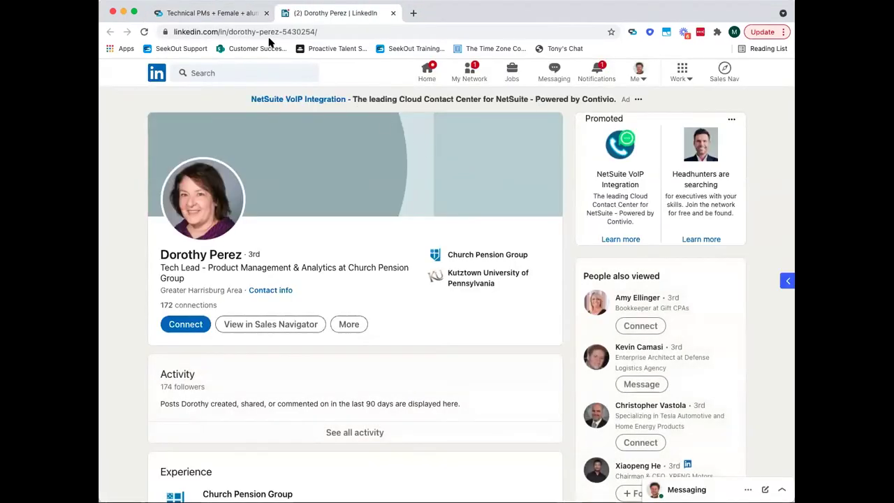
- Return to the SeekOut candidate results and shrink the candidates that have already been viewed
{"action": "left_click", "coordinate": [217, 14]}
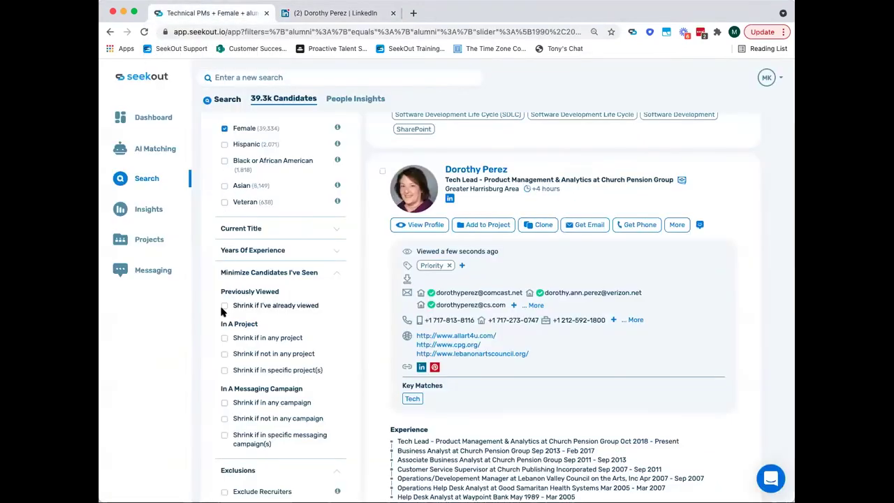
{"action": "left_click", "coordinate": [224, 308]}
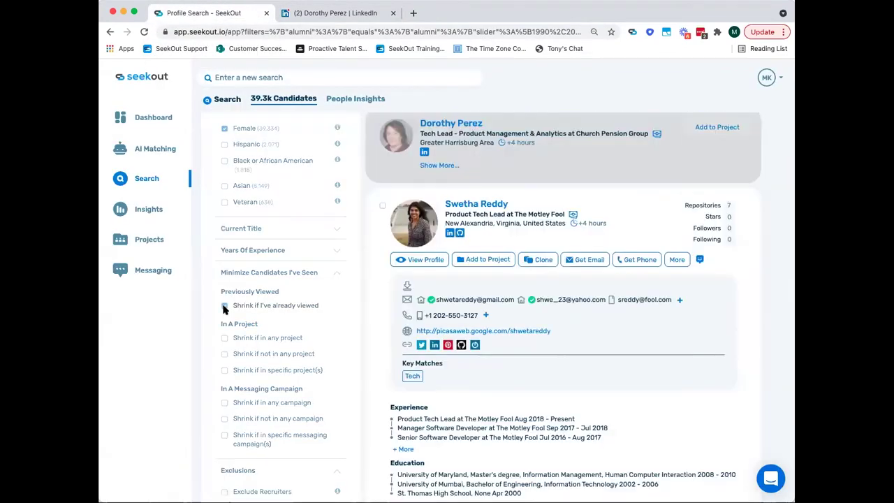
{"action": "scroll", "coordinate": [324, 248], "scroll_direction": "up", "scroll_amount": 2}
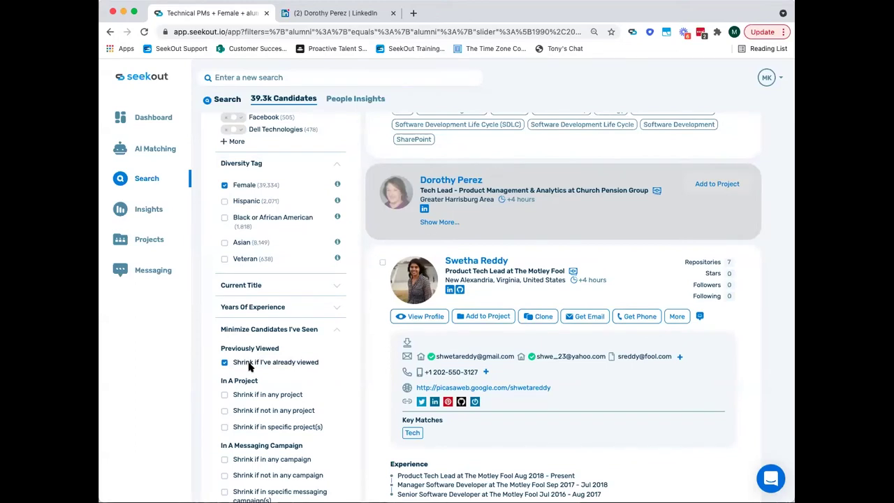
{"action": "scroll", "coordinate": [250, 366], "scroll_direction": "down", "scroll_amount": 3}
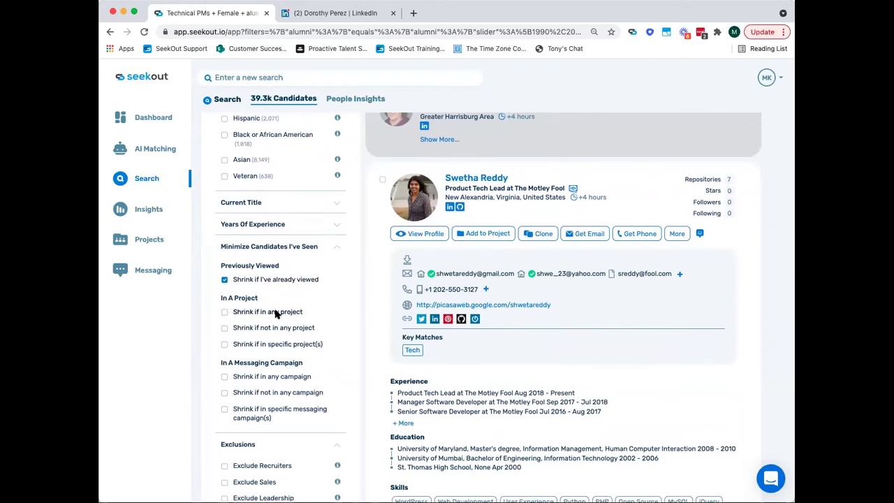
- Try the Shrink if in specific project(s) option with its project name field, and turn it off again
{"action": "left_click", "coordinate": [224, 345]}
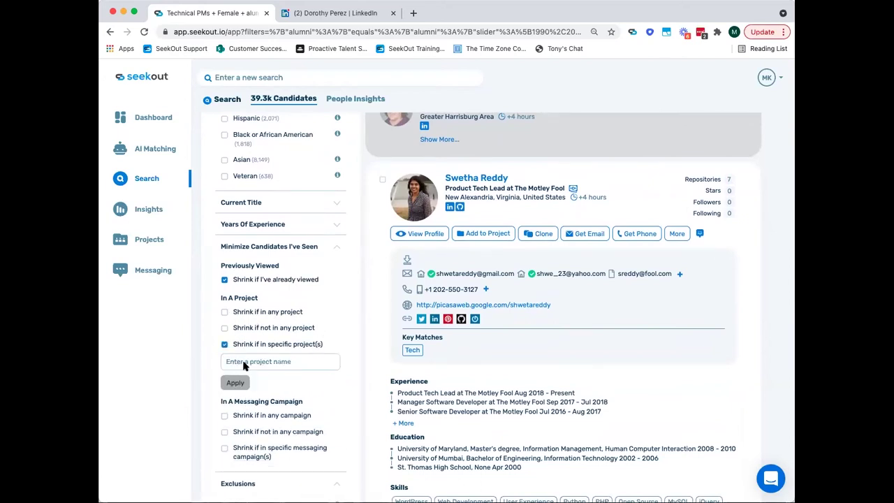
{"action": "left_click", "coordinate": [245, 362]}
{"action": "left_click", "coordinate": [224, 345]}
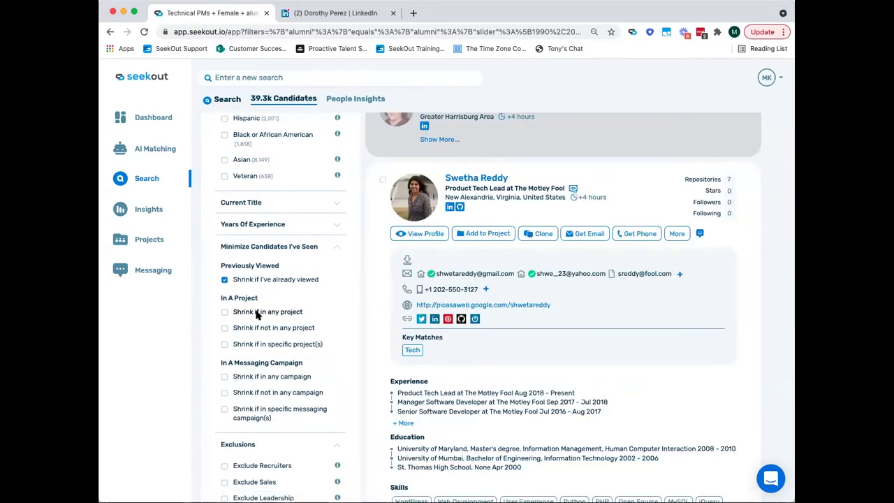
{"action": "scroll", "coordinate": [330, 301], "scroll_direction": "up", "scroll_amount": 3}
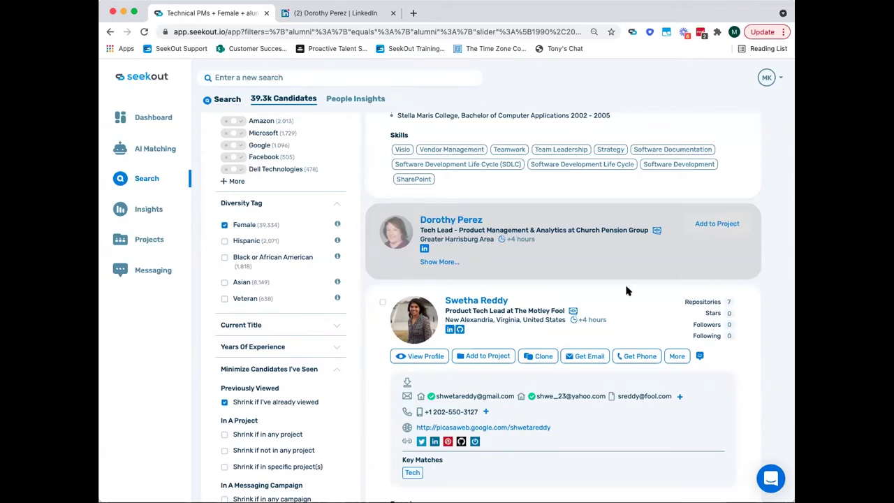
{"action": "scroll", "coordinate": [371, 401], "scroll_direction": "down", "scroll_amount": 2}
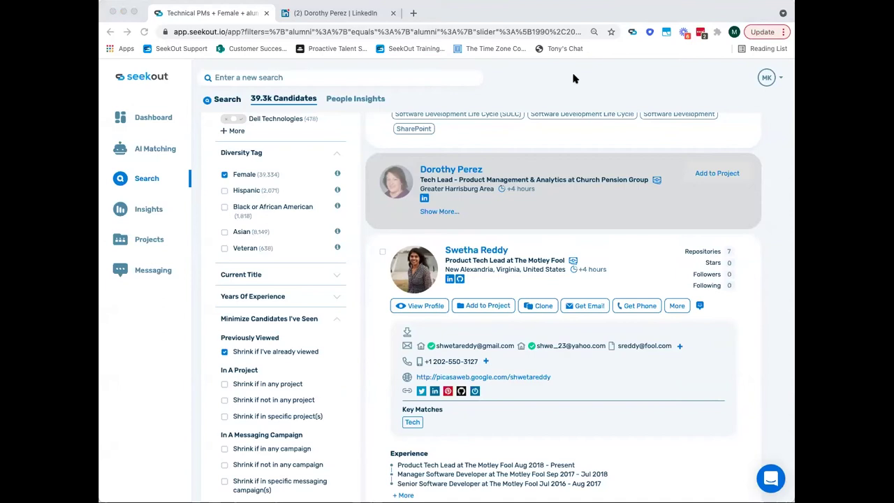
- Expand the Groups filter and show more groups to review the full list of suggestions
{"action": "left_click", "coordinate": [360, 313]}
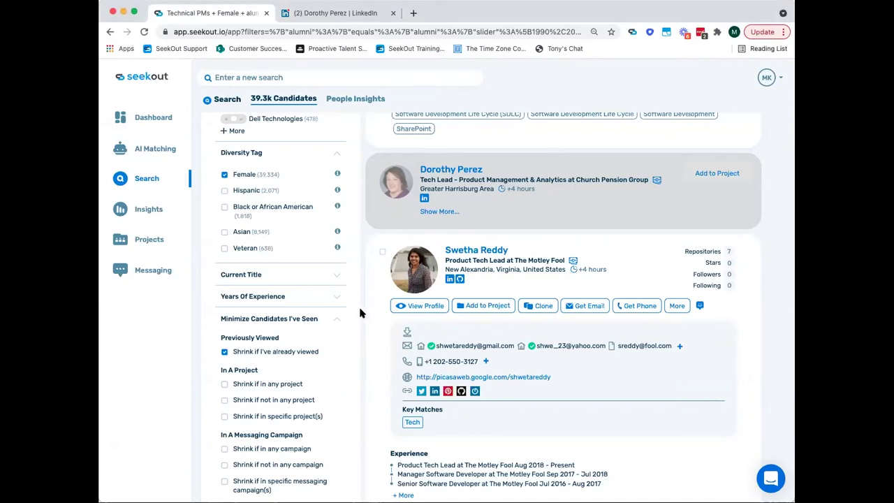
{"action": "scroll", "coordinate": [360, 313], "scroll_direction": "down", "scroll_amount": 4}
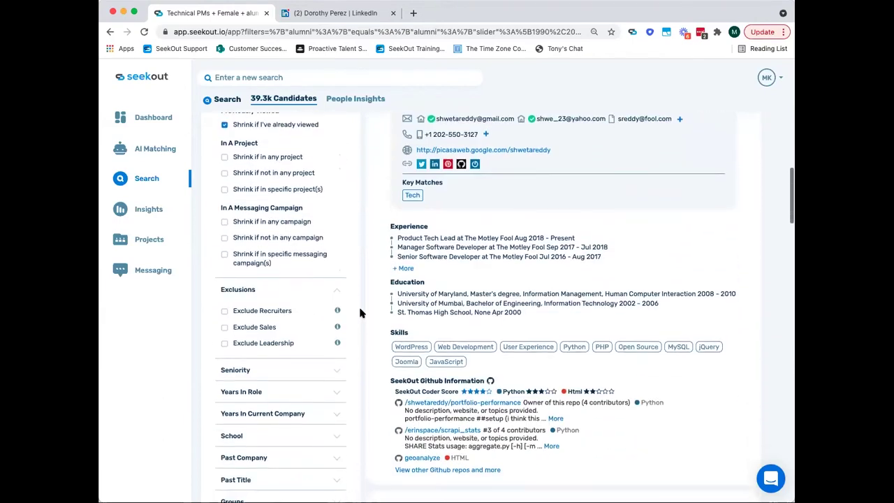
{"action": "scroll", "coordinate": [359, 313], "scroll_direction": "down", "scroll_amount": 2}
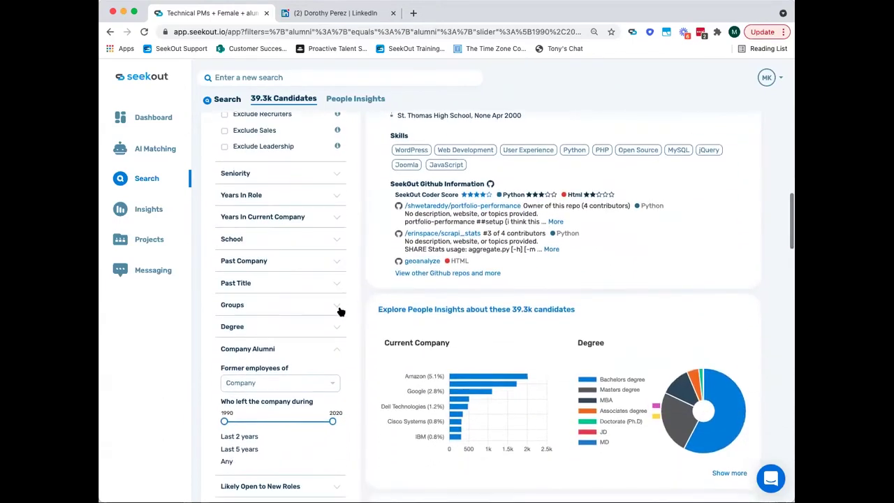
{"action": "left_click", "coordinate": [338, 308]}
{"action": "scroll", "coordinate": [338, 308], "scroll_direction": "down", "scroll_amount": 1}
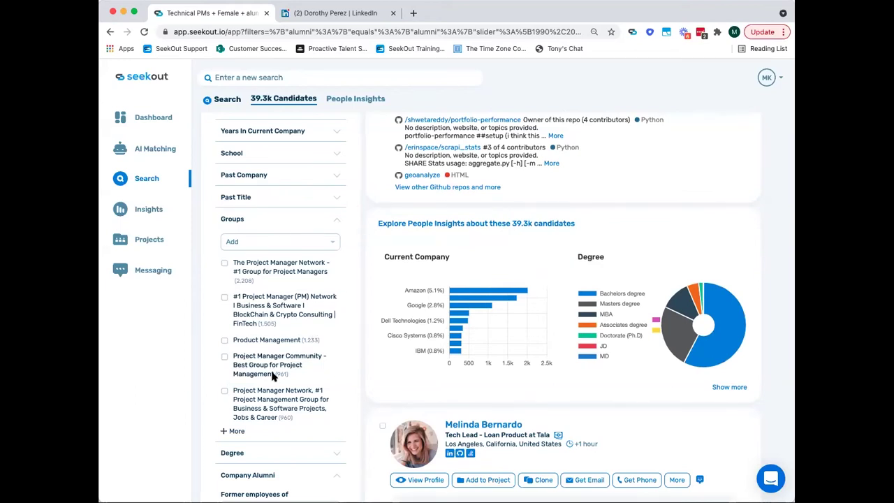
{"action": "left_click", "coordinate": [232, 431]}
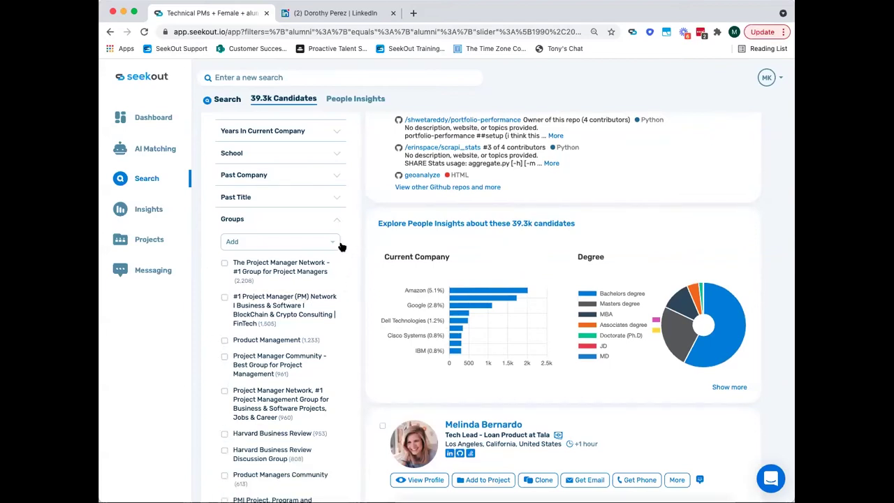
{"action": "scroll", "coordinate": [212, 283], "scroll_direction": "down", "scroll_amount": 4}
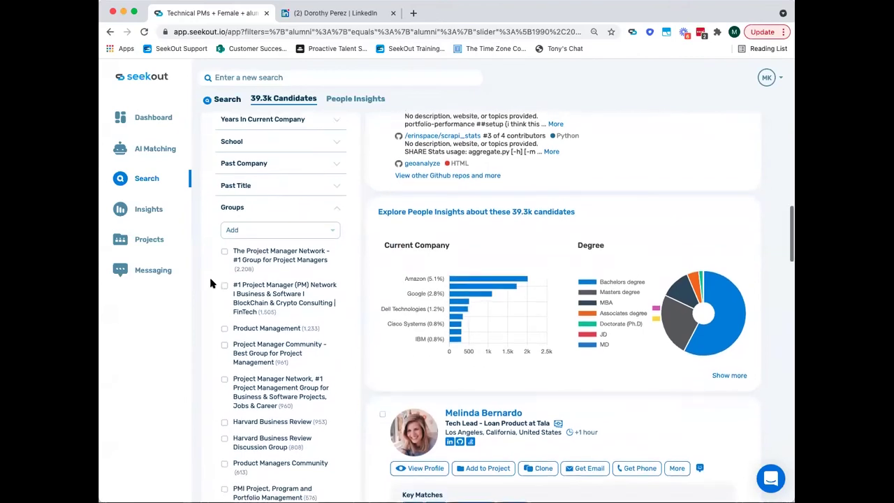
{"action": "scroll", "coordinate": [212, 283], "scroll_direction": "up", "scroll_amount": 4}
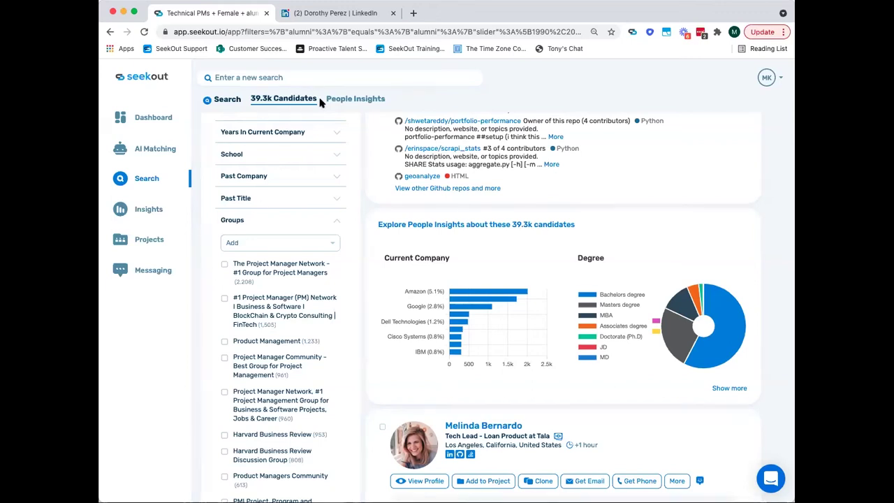
- Open People Insights for the current candidates and examine the Top Groups list, highlighting its first entry
{"action": "left_click", "coordinate": [348, 102]}
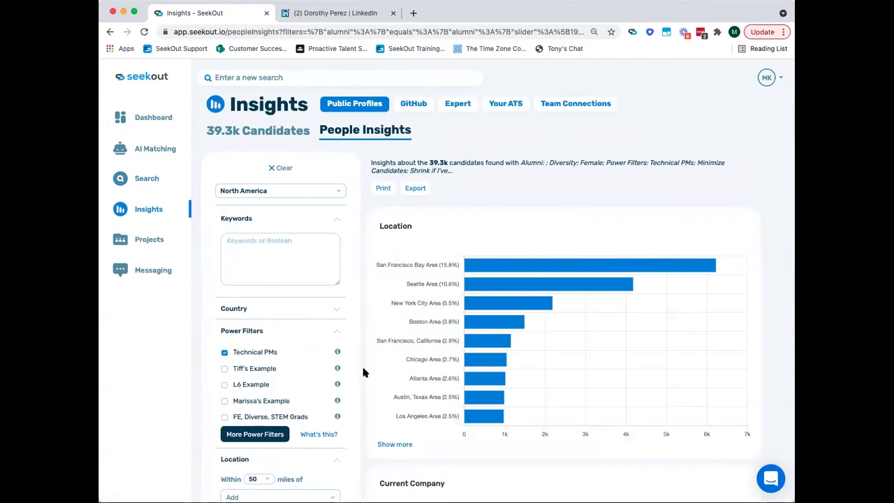
{"action": "scroll", "coordinate": [363, 372], "scroll_direction": "down", "scroll_amount": 10}
{"action": "scroll", "coordinate": [363, 372], "scroll_direction": "down", "scroll_amount": 20}
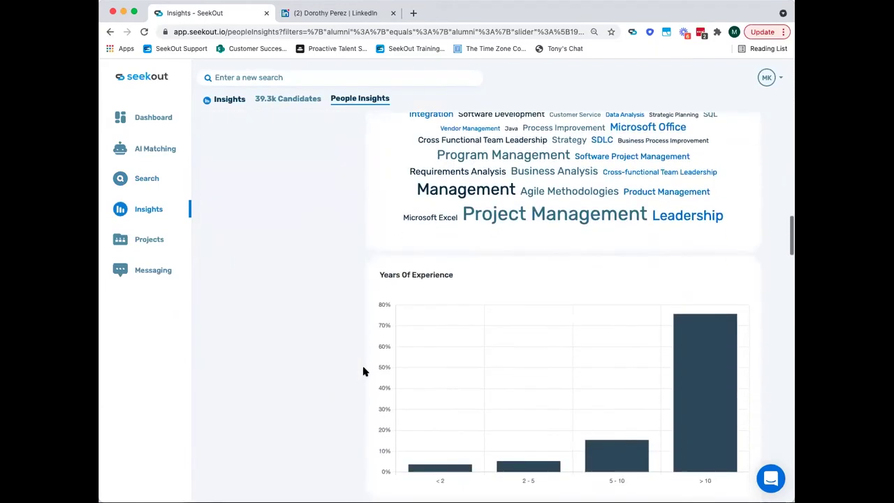
{"action": "scroll", "coordinate": [363, 372], "scroll_direction": "down", "scroll_amount": 20}
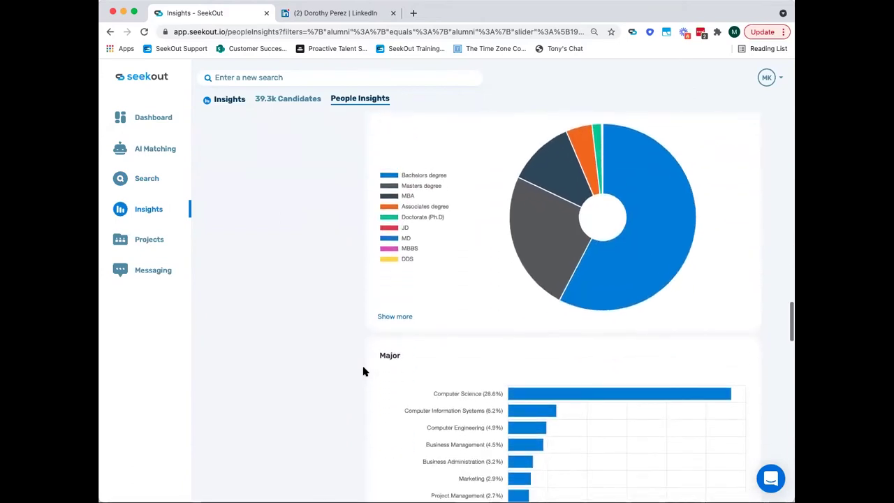
{"action": "scroll", "coordinate": [363, 373], "scroll_direction": "down", "scroll_amount": 15}
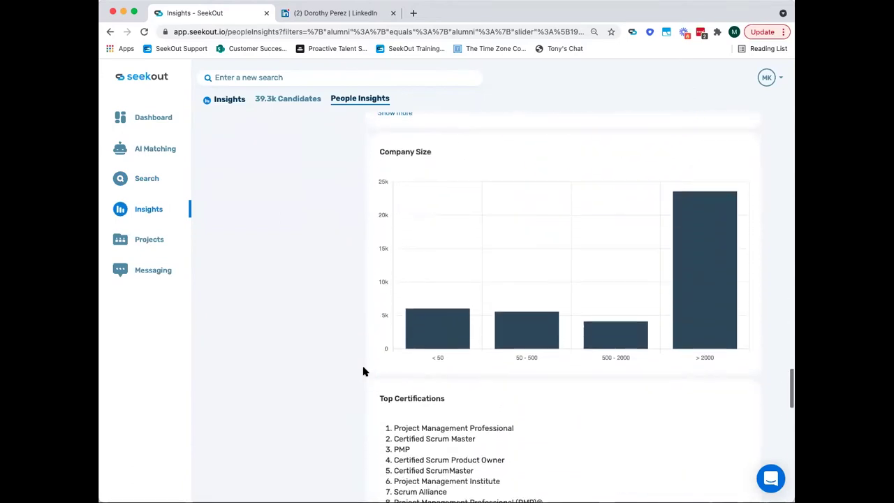
{"action": "scroll", "coordinate": [364, 372], "scroll_direction": "down", "scroll_amount": 10}
{"action": "scroll", "coordinate": [363, 372], "scroll_direction": "up", "scroll_amount": 5}
{"action": "scroll", "coordinate": [363, 373], "scroll_direction": "down", "scroll_amount": 10}
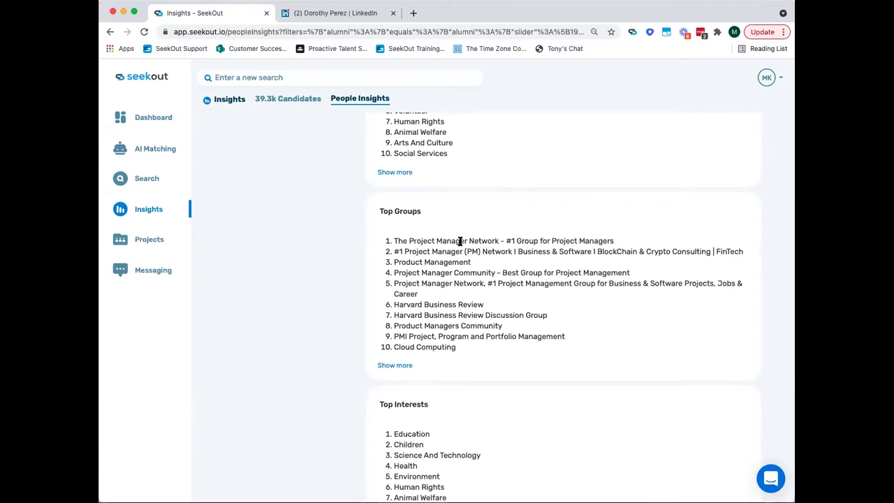
{"action": "left_click_drag", "start_coordinate": [393, 239], "coordinate": [624, 245]}
{"action": "left_click", "coordinate": [624, 245]}
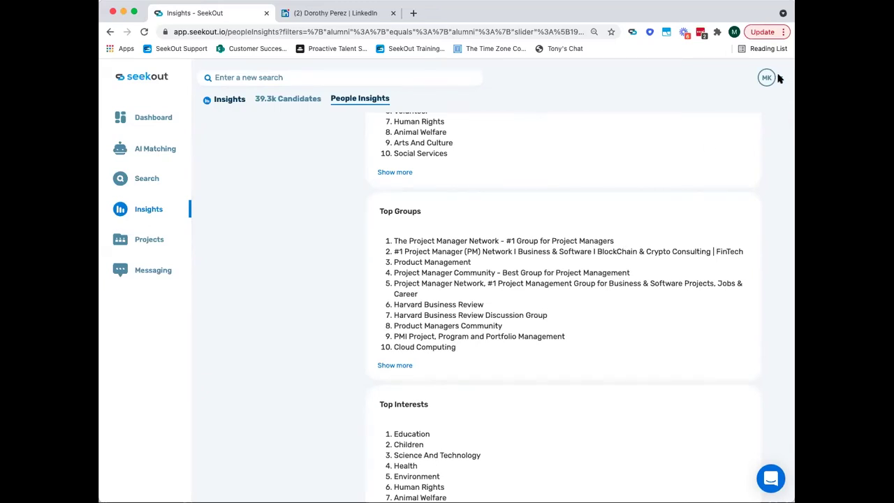
{"action": "left_click", "coordinate": [294, 242]}
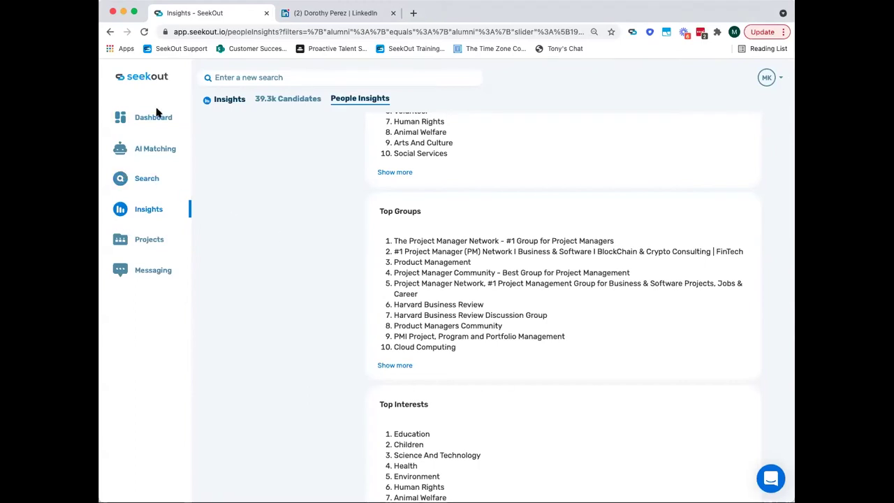
- Return from People Insights to the candidate results and exclude recruiters from the search
{"action": "left_click", "coordinate": [264, 100]}
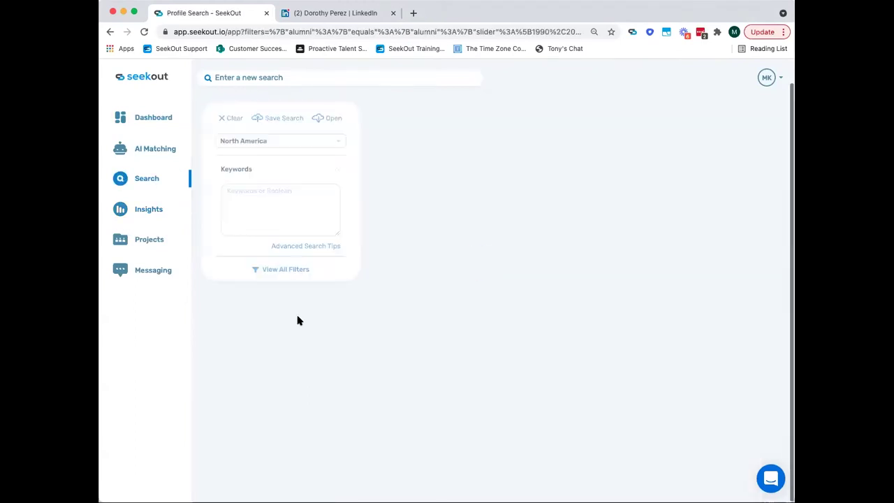
{"action": "scroll", "coordinate": [298, 318], "scroll_direction": "down", "scroll_amount": 2}
{"action": "scroll", "coordinate": [298, 318], "scroll_direction": "down", "scroll_amount": 10}
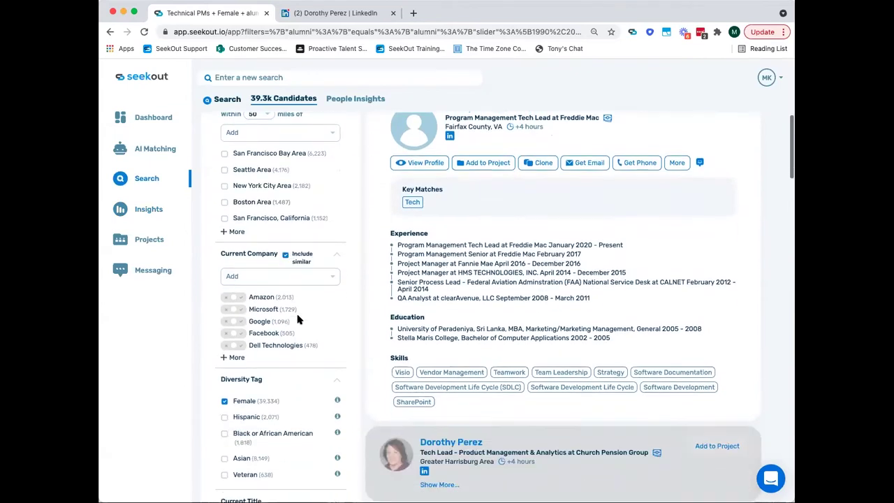
{"action": "scroll", "coordinate": [298, 318], "scroll_direction": "down", "scroll_amount": 3}
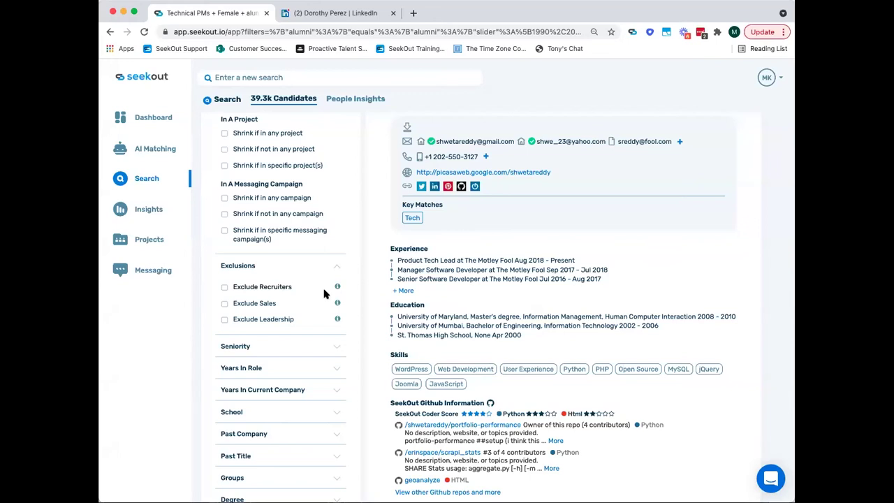
{"action": "left_click", "coordinate": [224, 287]}
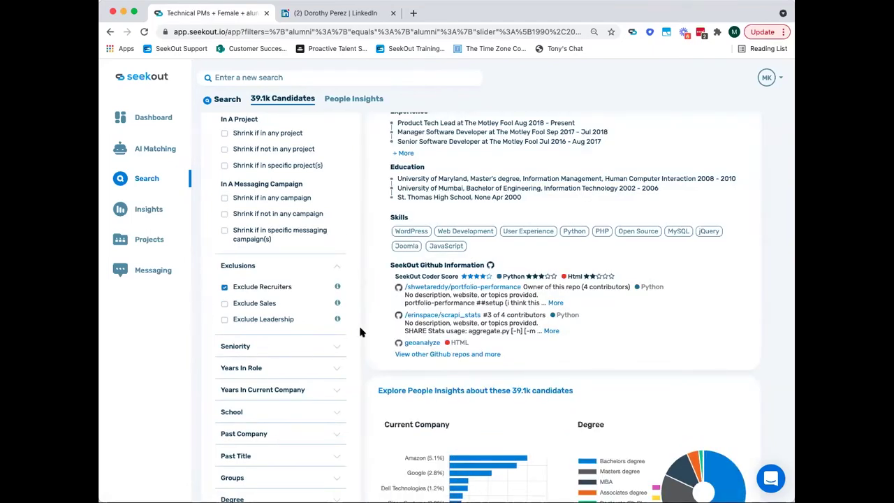
- Expand the Company Size filter and narrow its range to small and mid-sized companies, with an upper limit of 900
{"action": "scroll", "coordinate": [363, 266], "scroll_direction": "down", "scroll_amount": 2}
{"action": "scroll", "coordinate": [363, 266], "scroll_direction": "down", "scroll_amount": 10}
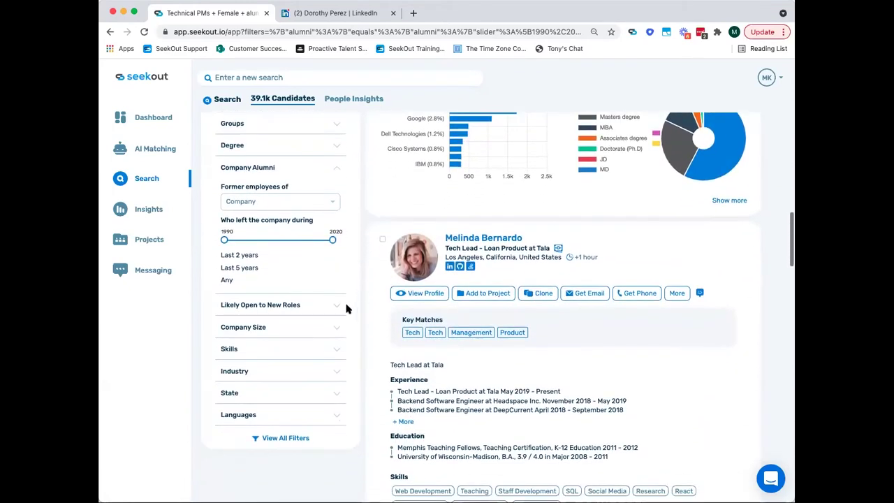
{"action": "left_click", "coordinate": [339, 329]}
{"action": "scroll", "coordinate": [338, 329], "scroll_direction": "down", "scroll_amount": 2}
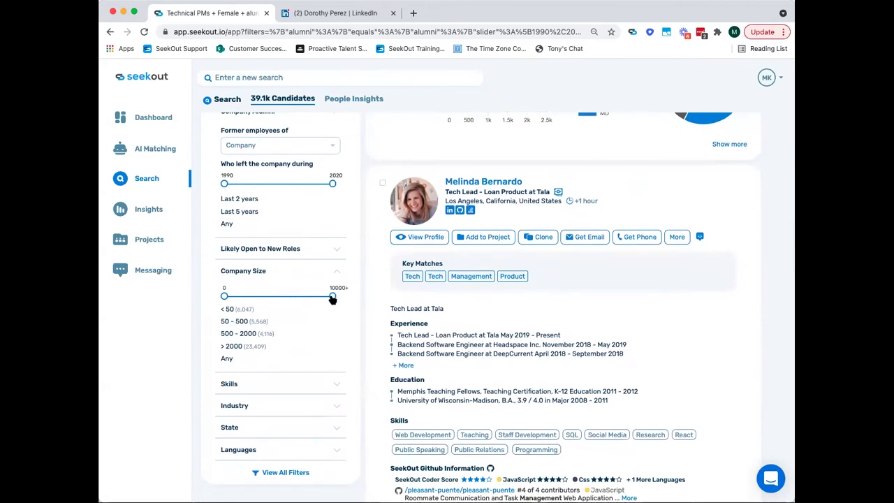
{"action": "left_click_drag", "start_coordinate": [225, 298], "coordinate": [231, 299]}
{"action": "left_click_drag", "start_coordinate": [331, 296], "coordinate": [233, 291]}
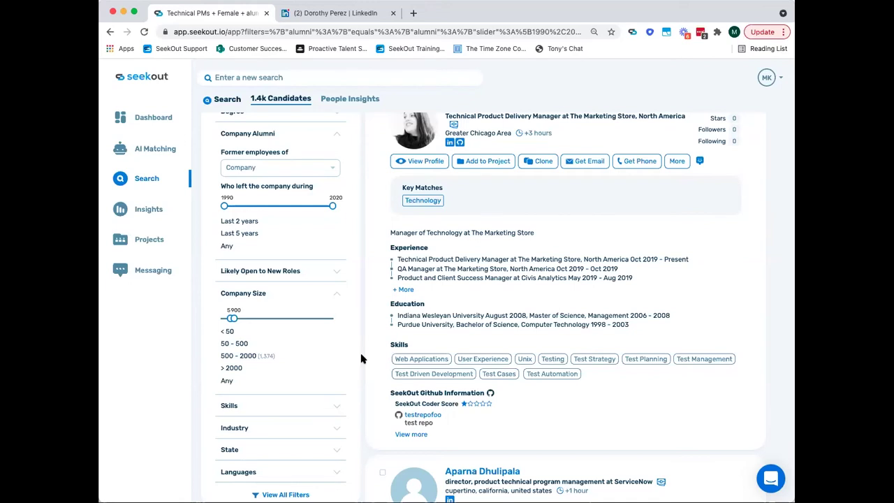
{"action": "scroll", "coordinate": [362, 358], "scroll_direction": "down", "scroll_amount": 2}
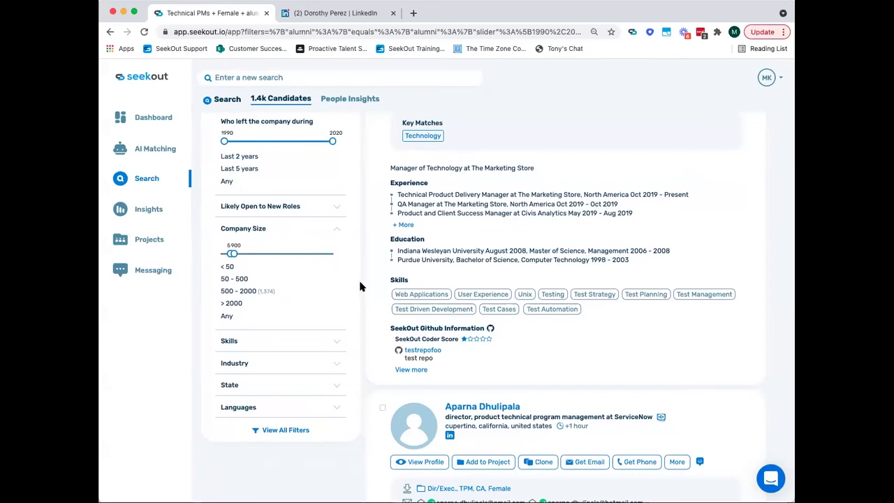
- View all projects and open the project "NGC, Orlando, Java/C++"
{"action": "scroll", "coordinate": [360, 286], "scroll_direction": "up", "scroll_amount": 5}
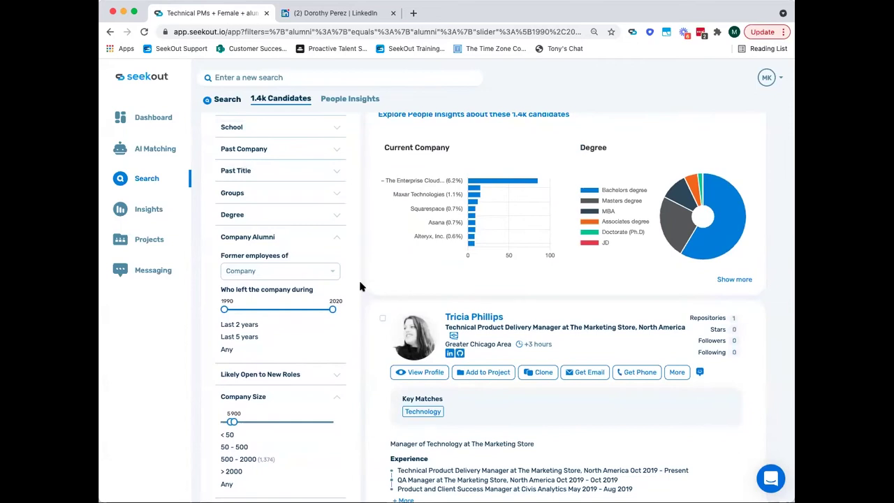
{"action": "scroll", "coordinate": [359, 286], "scroll_direction": "up", "scroll_amount": 10}
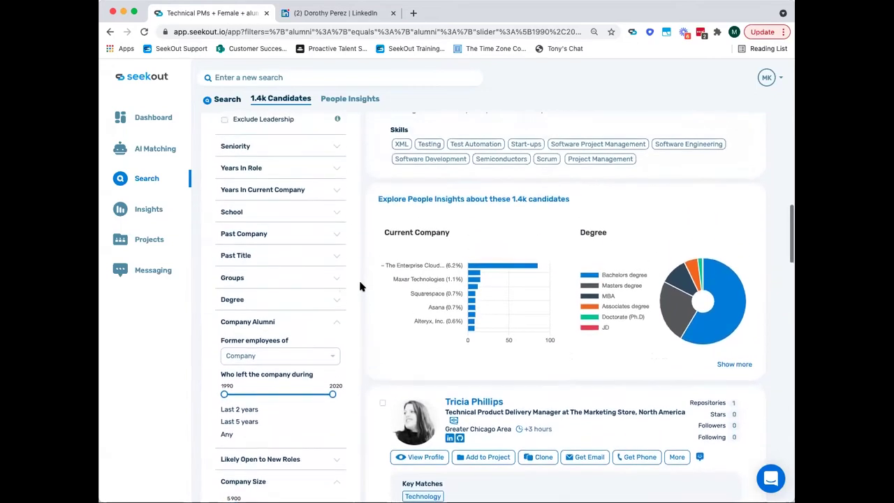
{"action": "scroll", "coordinate": [360, 286], "scroll_direction": "up", "scroll_amount": 10}
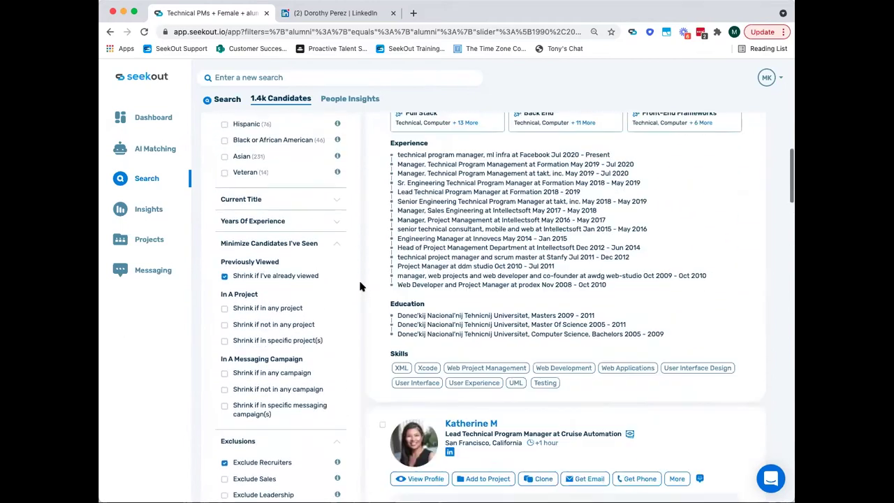
{"action": "scroll", "coordinate": [351, 239], "scroll_direction": "up", "scroll_amount": 7}
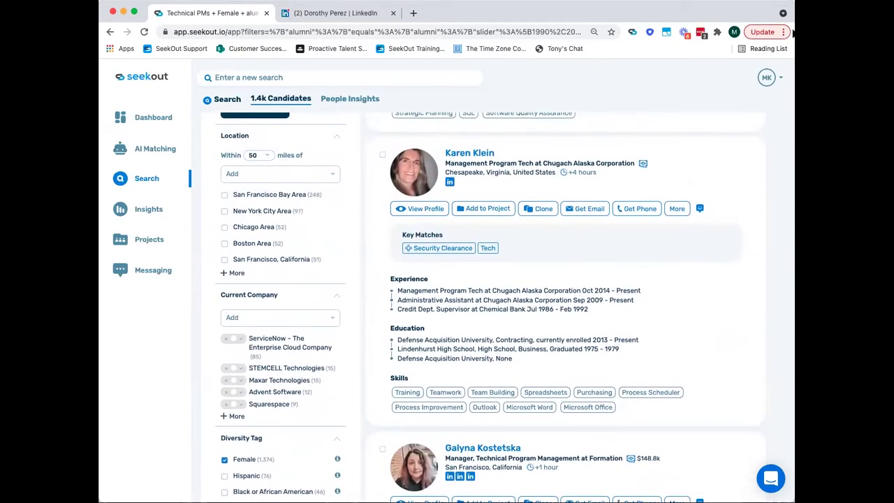
{"action": "left_click", "coordinate": [793, 32]}
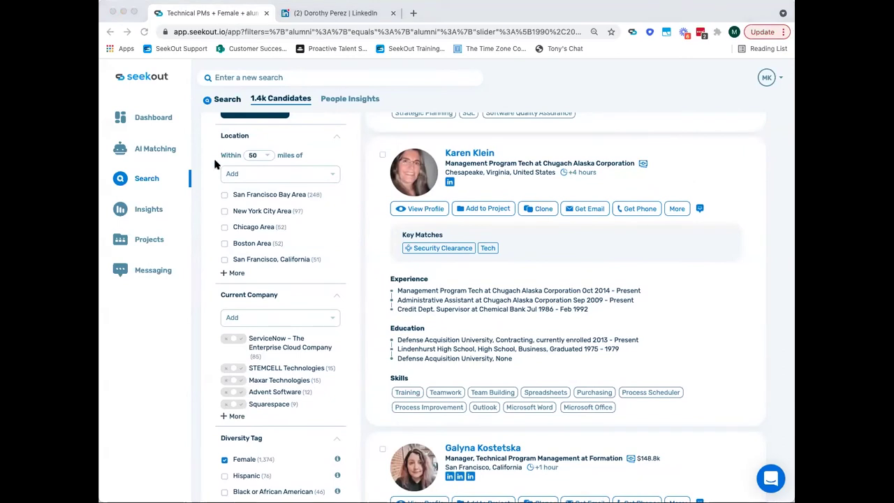
{"action": "left_click", "coordinate": [194, 231]}
{"action": "mouse_move", "coordinate": [158, 245]}
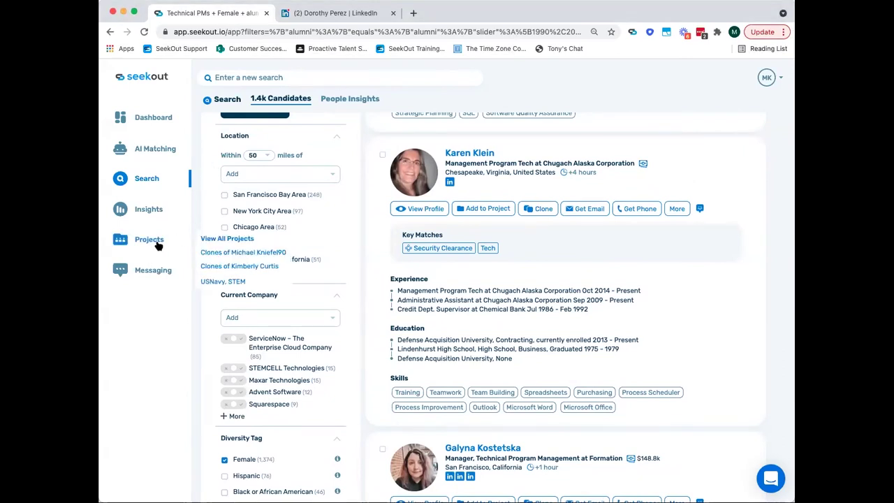
{"action": "left_click", "coordinate": [213, 239]}
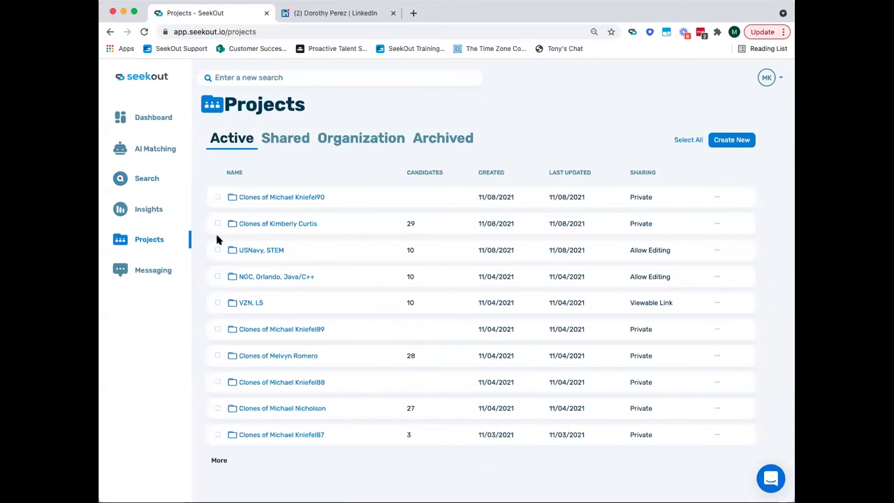
{"action": "left_click", "coordinate": [264, 278]}
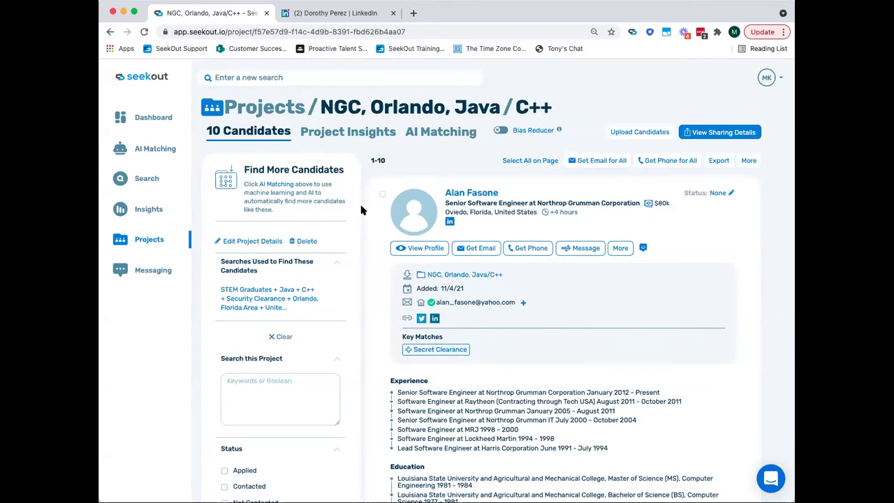
- Review the status choices and the additional actions available for the project's first candidate, closing each list without choosing anything
{"action": "left_click", "coordinate": [718, 195]}
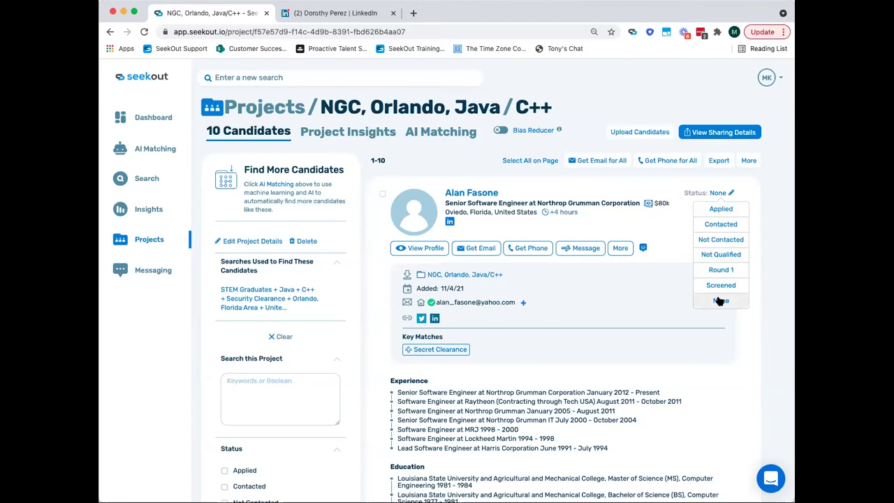
{"action": "left_click", "coordinate": [718, 194]}
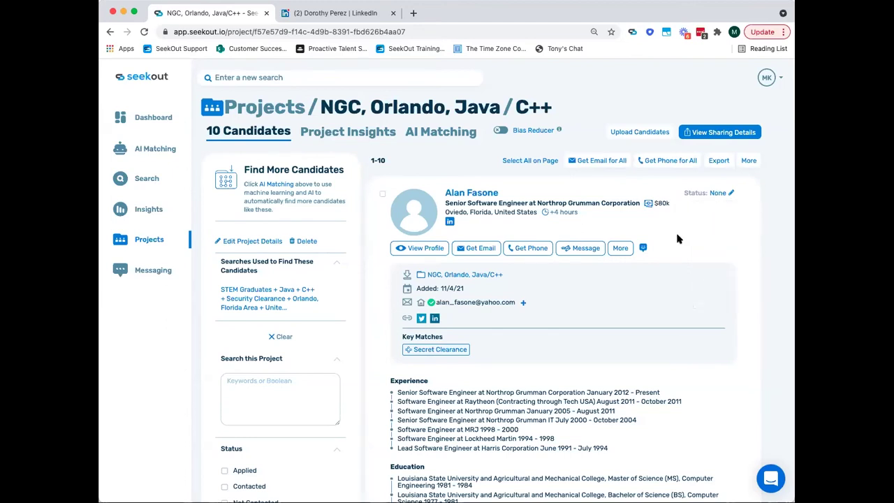
{"action": "left_click", "coordinate": [619, 250]}
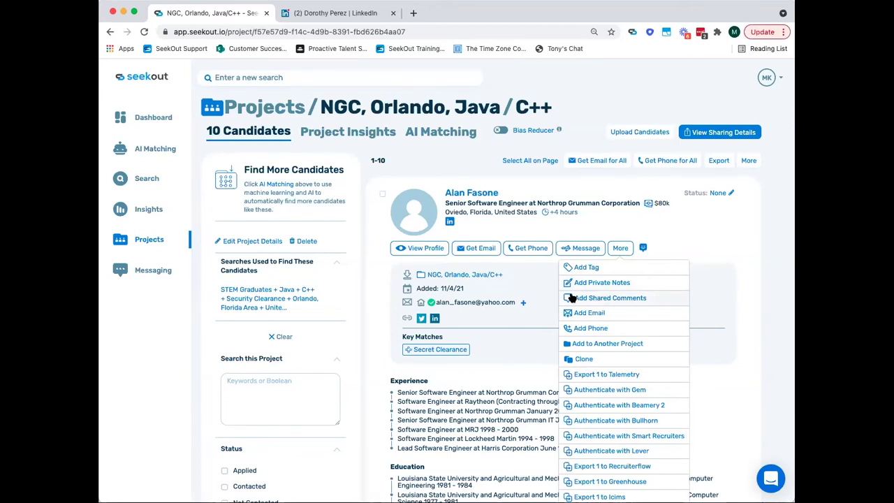
{"action": "left_click", "coordinate": [615, 253]}
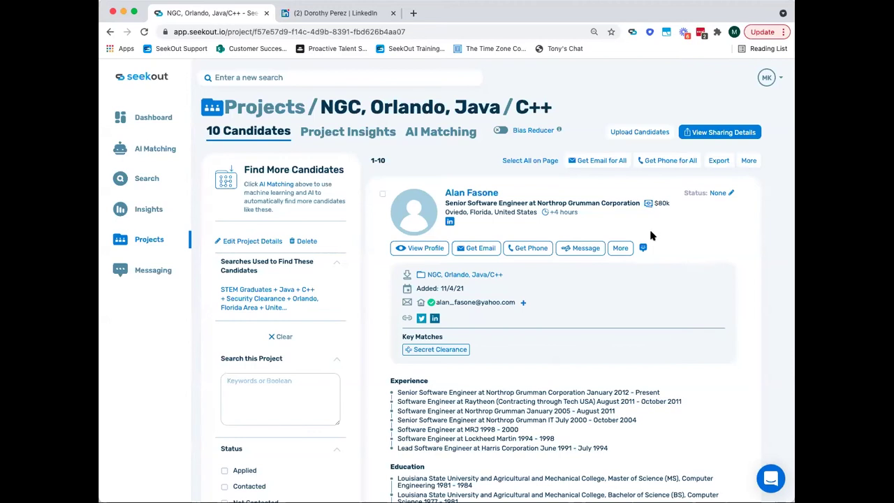
- Draft Outdated Profile feedback on the first candidate saying he left his org. 6 months ago, and close the form without submitting
{"action": "left_click", "coordinate": [643, 249]}
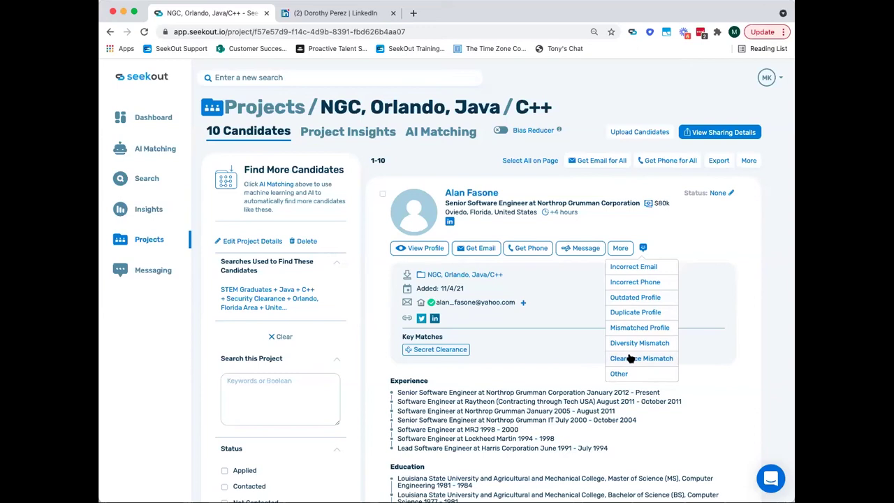
{"action": "left_click", "coordinate": [634, 300]}
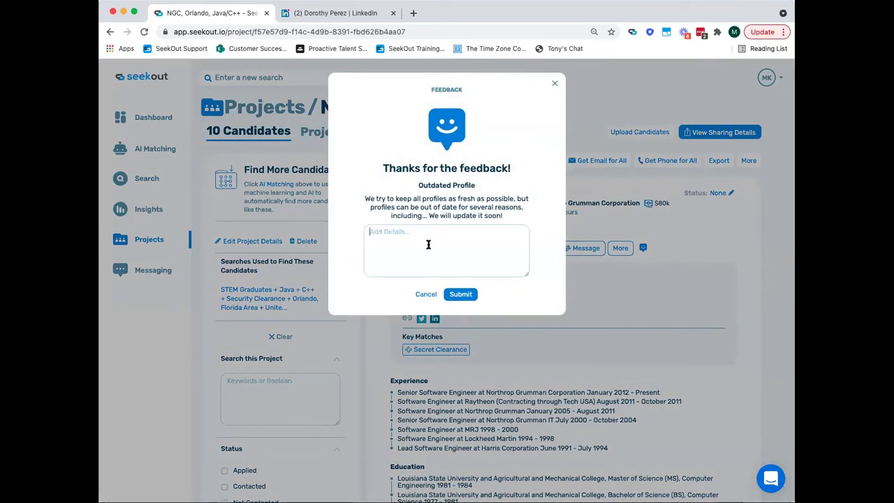
{"action": "type", "text": "Alan left his org. 6 months ago"}
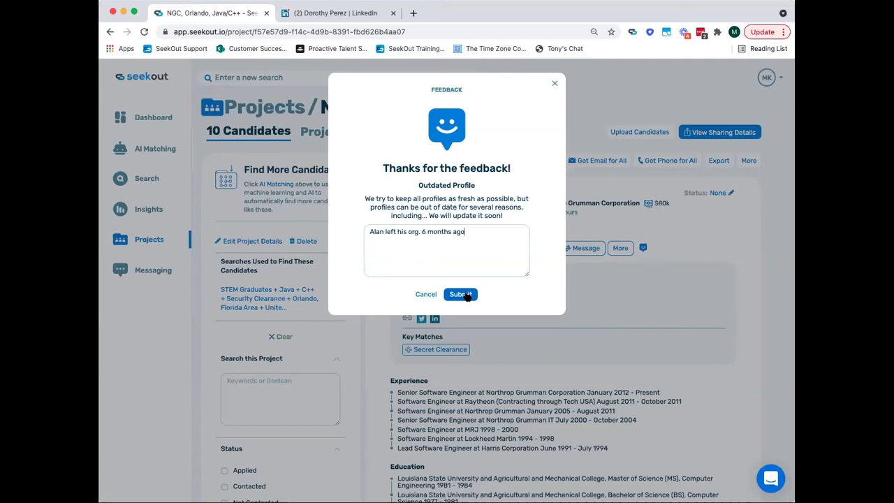
{"action": "left_click", "coordinate": [555, 86]}
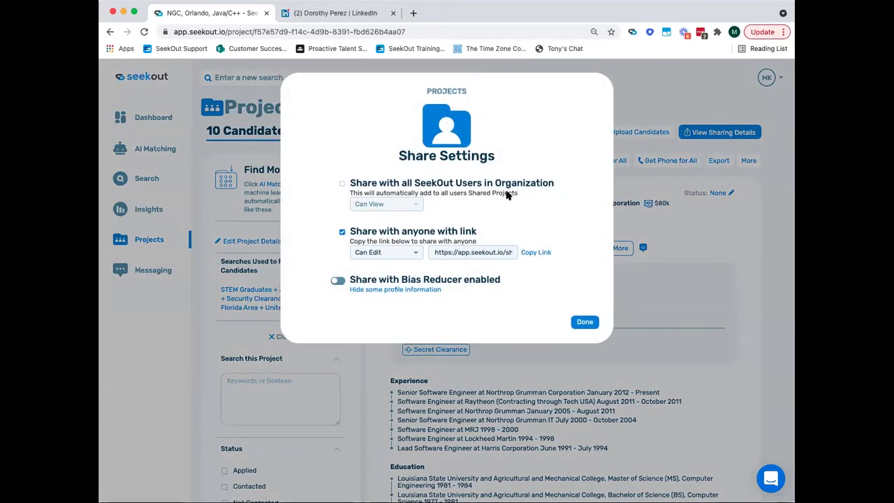
- Select the share link in the project's share settings, close them, and look through the project's filters and candidates
{"action": "left_click", "coordinate": [445, 253]}
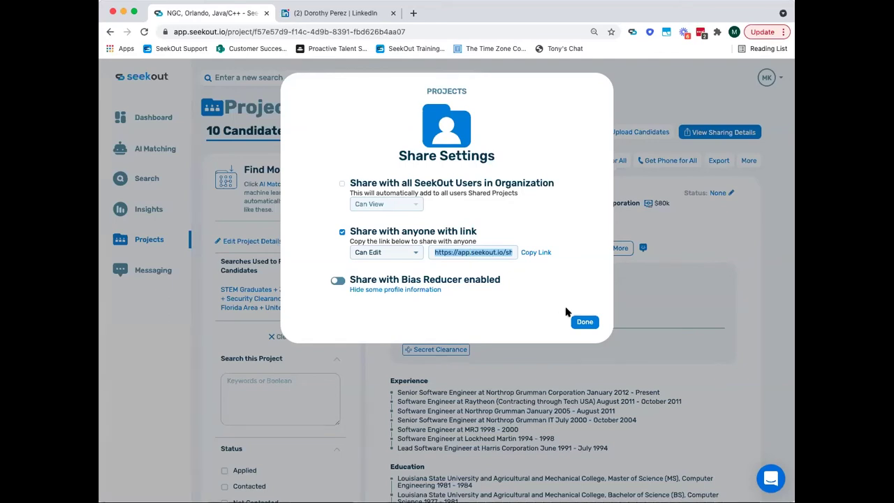
{"action": "left_click", "coordinate": [582, 323]}
{"action": "scroll", "coordinate": [580, 324], "scroll_direction": "down", "scroll_amount": 5}
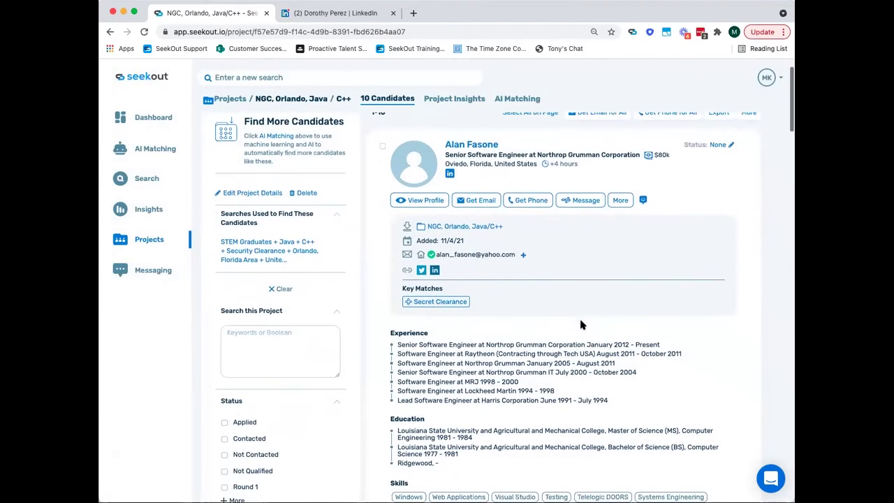
{"action": "scroll", "coordinate": [580, 324], "scroll_direction": "down", "scroll_amount": 5}
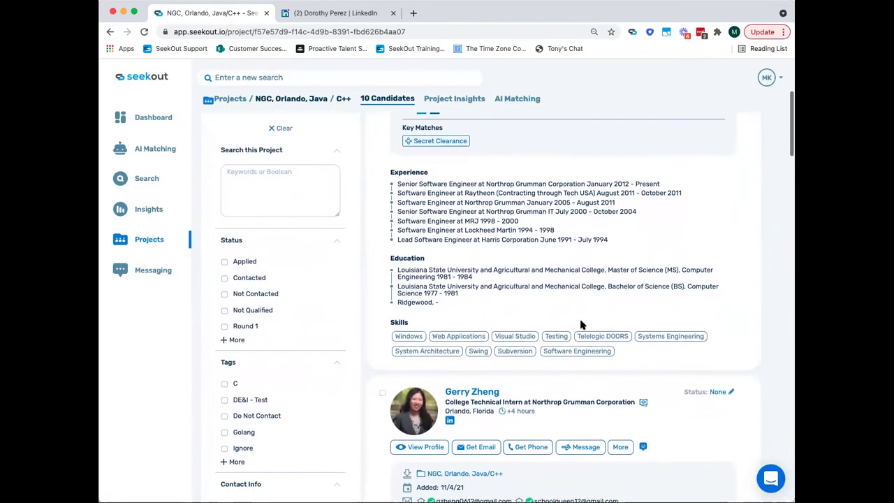
{"action": "scroll", "coordinate": [581, 324], "scroll_direction": "down", "scroll_amount": 4}
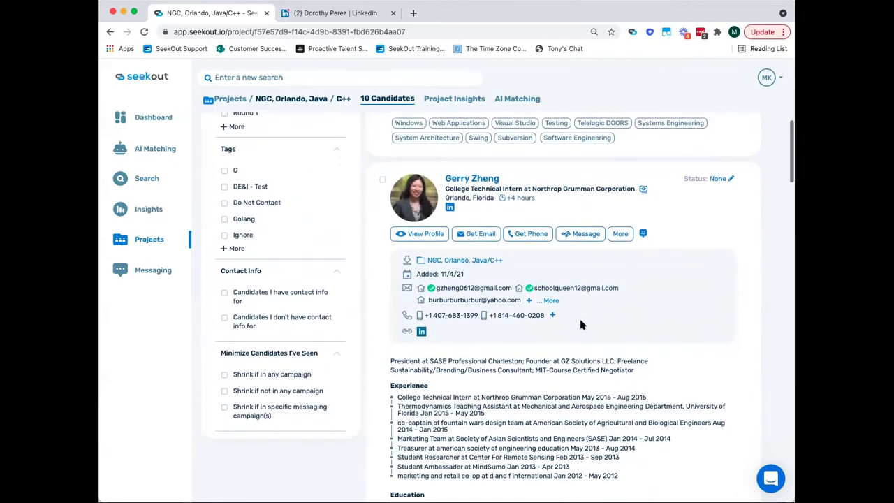
{"action": "scroll", "coordinate": [581, 324], "scroll_direction": "down", "scroll_amount": 1}
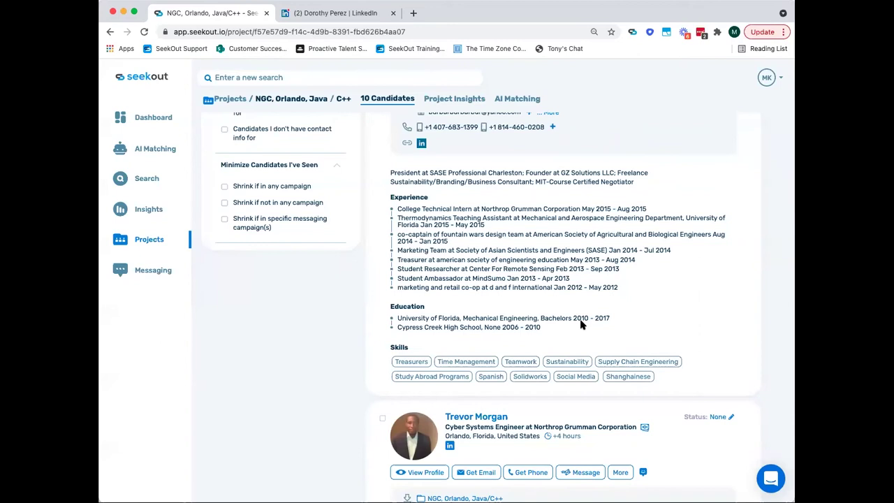
{"action": "scroll", "coordinate": [581, 324], "scroll_direction": "up", "scroll_amount": 10}
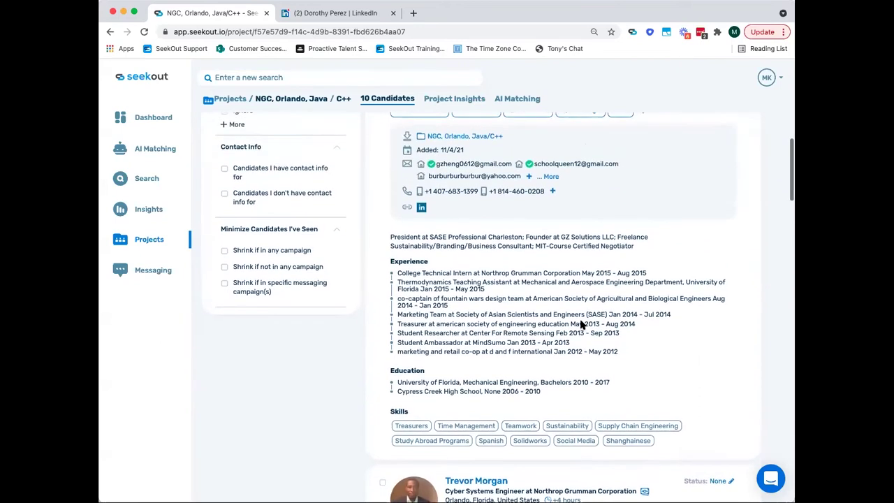
{"action": "scroll", "coordinate": [581, 324], "scroll_direction": "up", "scroll_amount": 4}
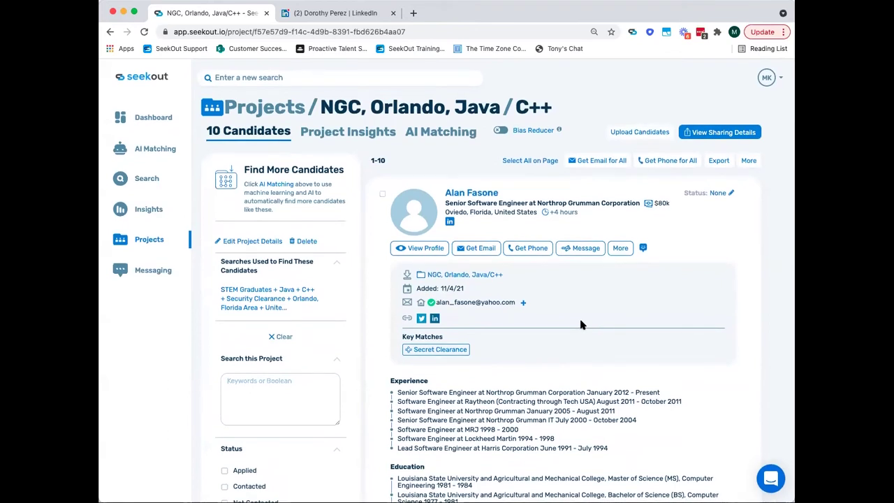
- In the project's share settings, choose Can Edit for anyone with the link and enable sharing with Bias Reducer
{"action": "left_click", "coordinate": [714, 137]}
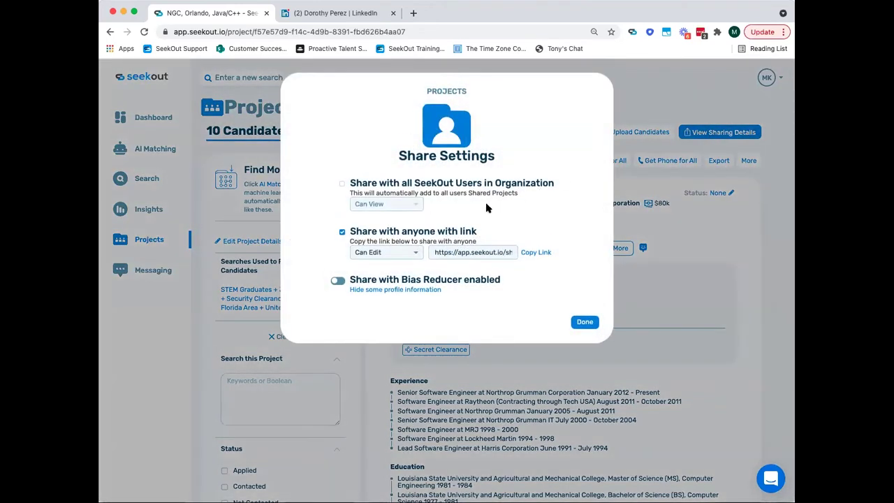
{"action": "left_click", "coordinate": [417, 252]}
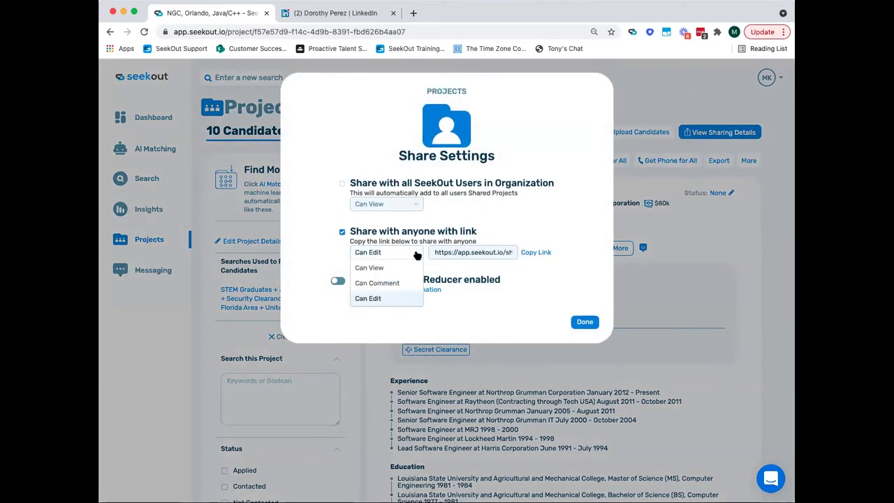
{"action": "left_click", "coordinate": [369, 298]}
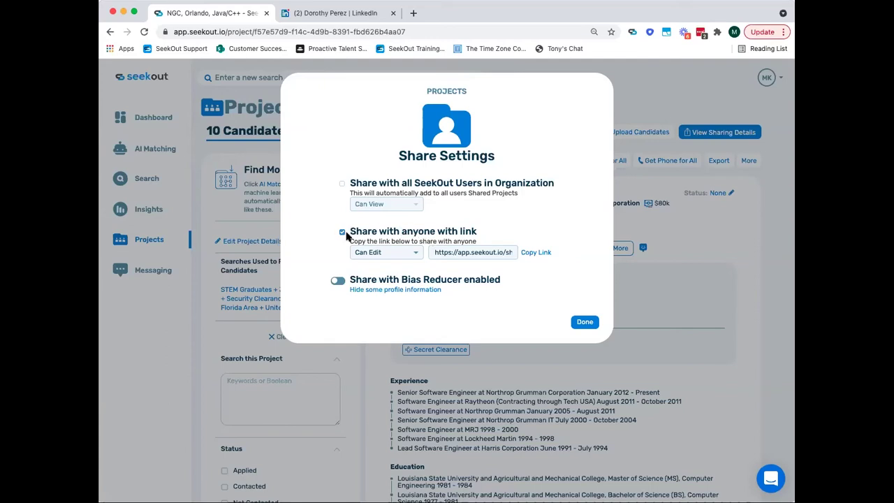
{"action": "left_click", "coordinate": [338, 281]}
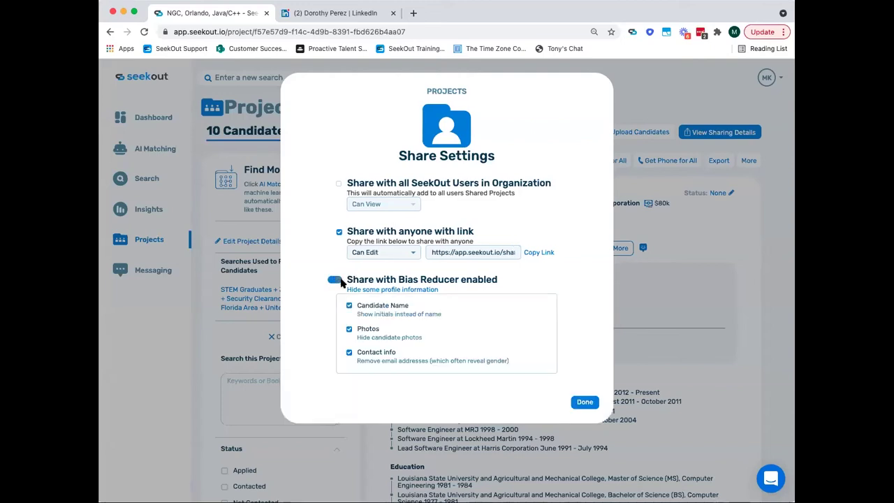
- Confirm the share settings, turn on Bias Reducer for the project, and look through its candidate profiles
{"action": "left_click", "coordinate": [584, 402]}
{"action": "left_click", "coordinate": [501, 132]}
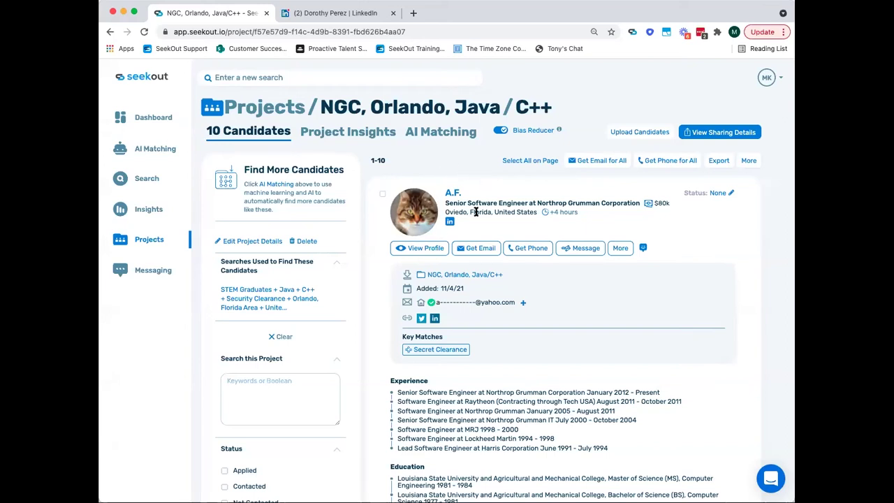
{"action": "scroll", "coordinate": [587, 294], "scroll_direction": "down", "scroll_amount": 3}
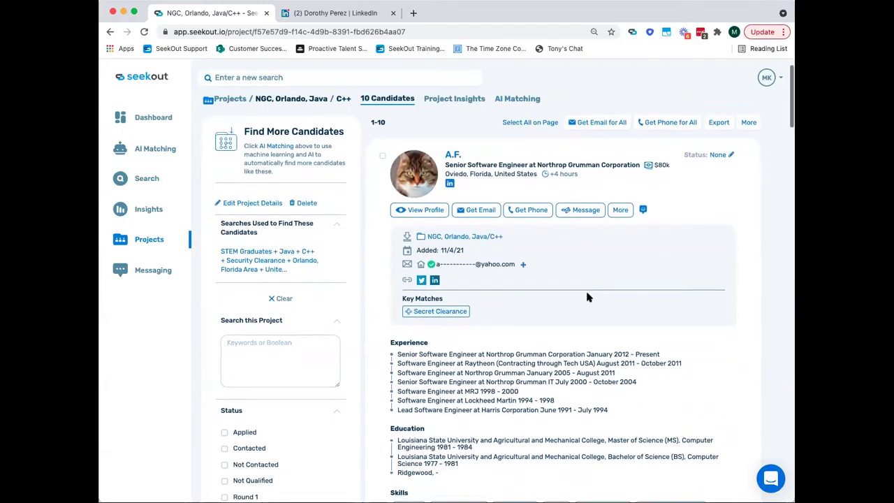
{"action": "scroll", "coordinate": [587, 297], "scroll_direction": "down", "scroll_amount": 1}
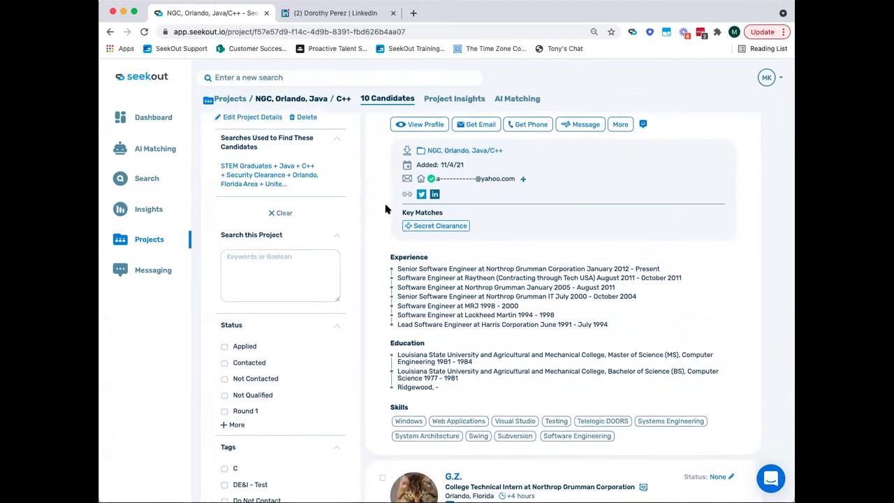
{"action": "scroll", "coordinate": [386, 210], "scroll_direction": "down", "scroll_amount": 2}
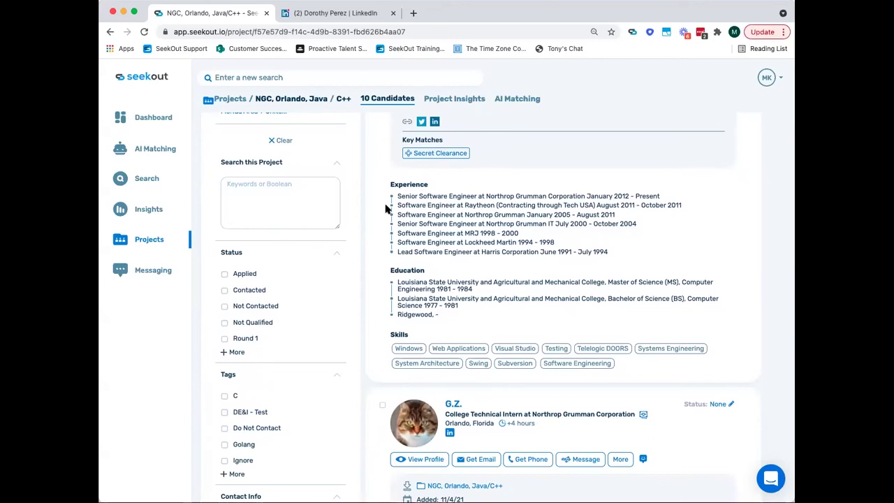
{"action": "scroll", "coordinate": [385, 209], "scroll_direction": "up", "scroll_amount": 5}
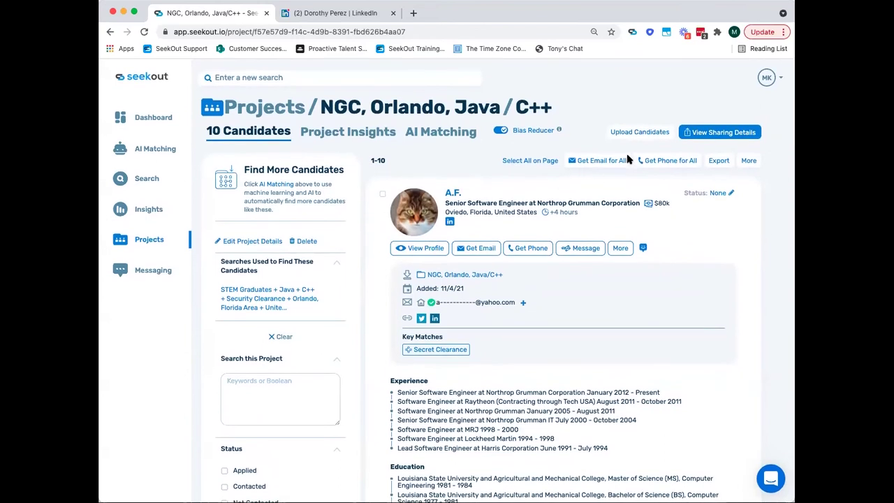
- In the project's share settings, also hide School and Links to Social Profiles under Bias Reducer, and confirm the settings
{"action": "left_click", "coordinate": [707, 138]}
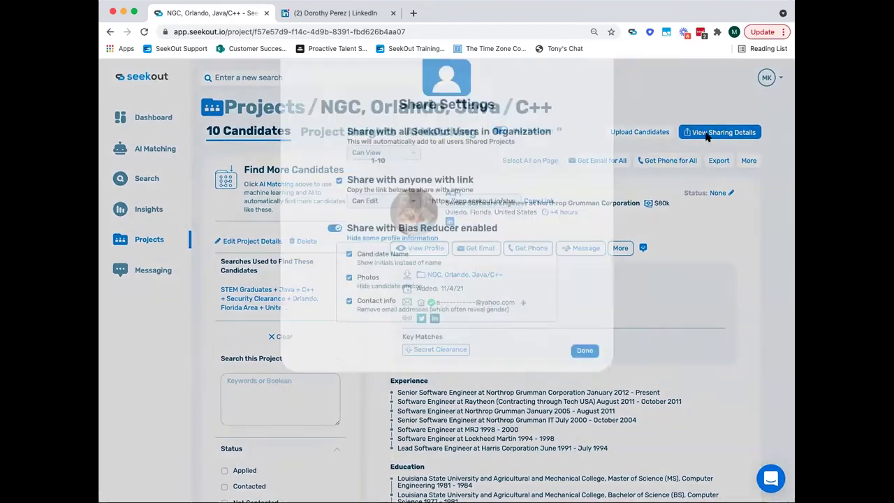
{"action": "scroll", "coordinate": [408, 311], "scroll_direction": "down", "scroll_amount": 4}
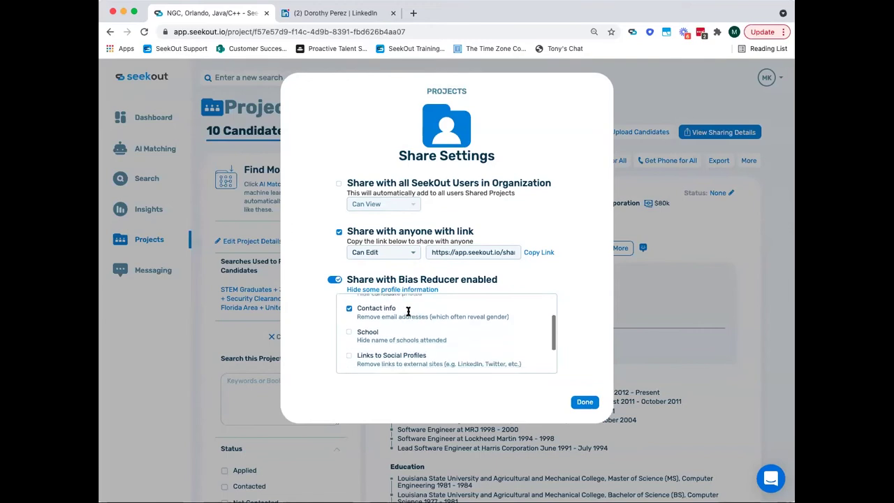
{"action": "scroll", "coordinate": [408, 311], "scroll_direction": "up", "scroll_amount": 4}
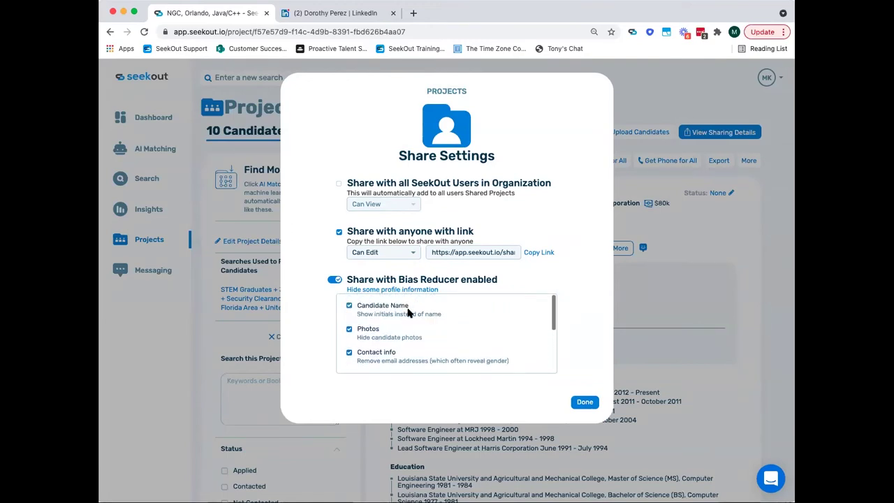
{"action": "scroll", "coordinate": [337, 350], "scroll_direction": "down", "scroll_amount": 2}
{"action": "scroll", "coordinate": [338, 349], "scroll_direction": "down", "scroll_amount": 1}
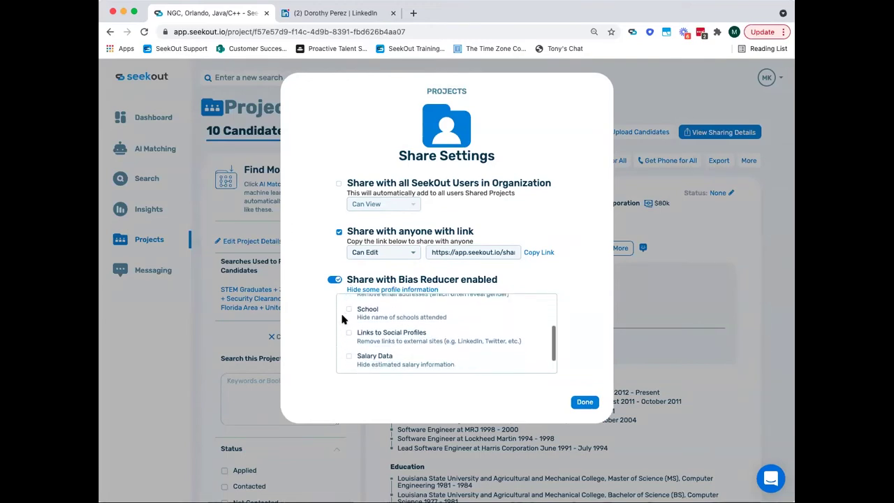
{"action": "left_click", "coordinate": [349, 311]}
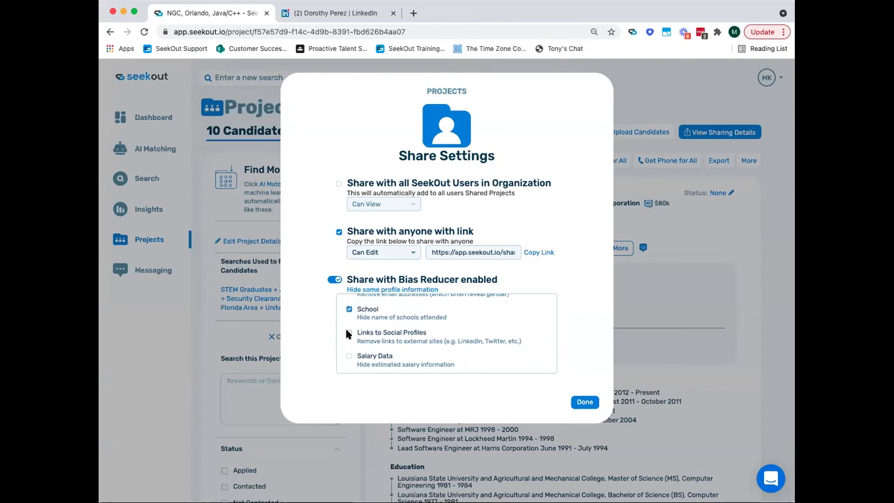
{"action": "left_click", "coordinate": [348, 334]}
{"action": "scroll", "coordinate": [348, 334], "scroll_direction": "down", "scroll_amount": 2}
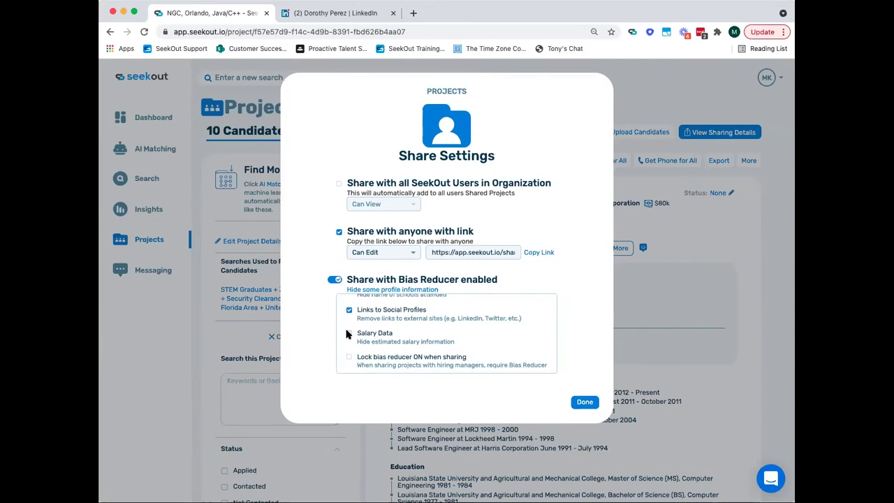
{"action": "scroll", "coordinate": [347, 334], "scroll_direction": "up", "scroll_amount": 5}
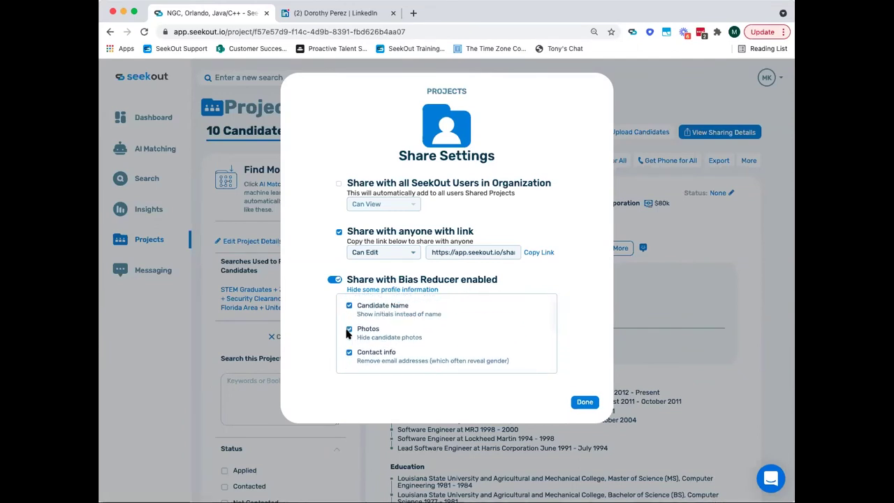
{"action": "left_click", "coordinate": [585, 403]}
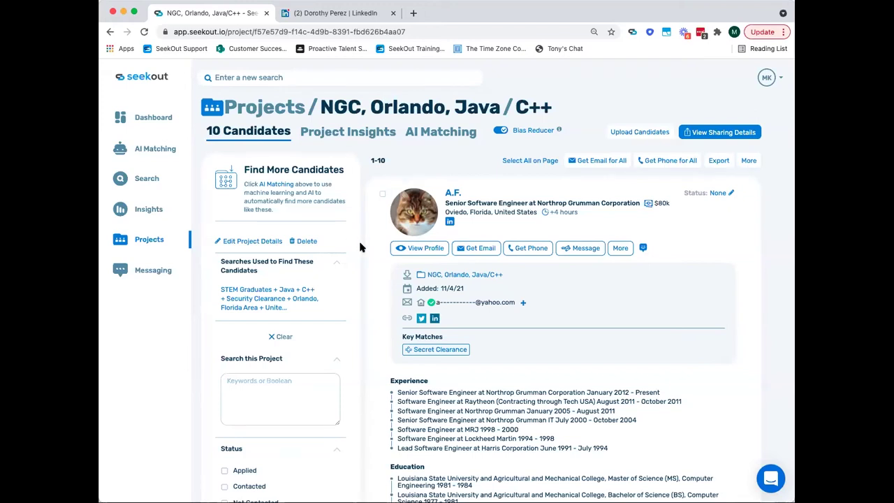
- Look through the project's source search, keyword, status and tag filters, and turn off Bias Reducer for the project
{"action": "scroll", "coordinate": [360, 246], "scroll_direction": "down", "scroll_amount": 1}
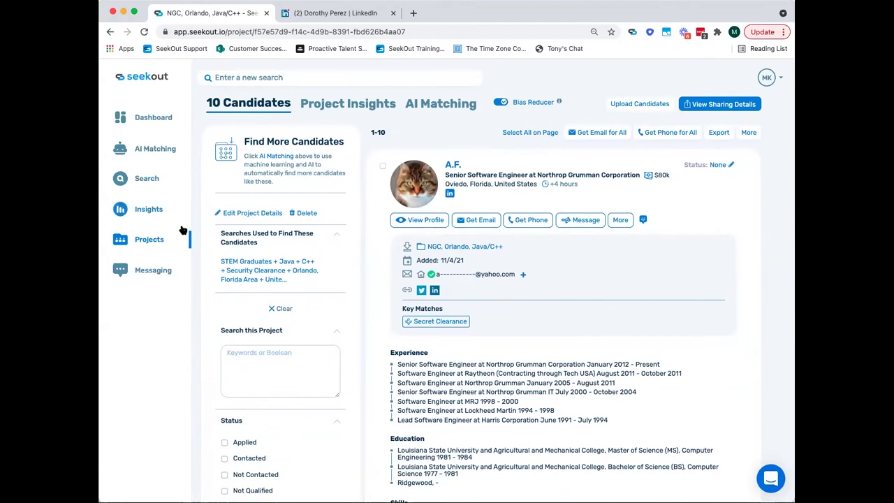
{"action": "scroll", "coordinate": [378, 297], "scroll_direction": "down", "scroll_amount": 1}
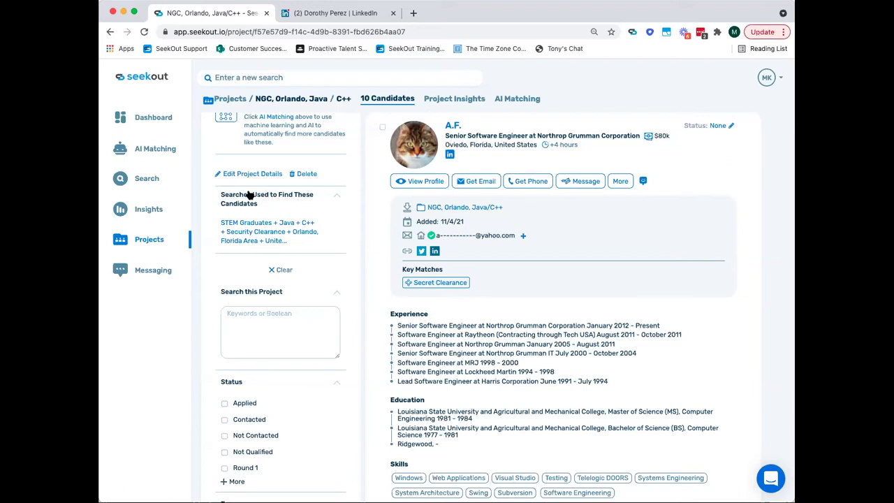
{"action": "scroll", "coordinate": [249, 196], "scroll_direction": "down", "scroll_amount": 4}
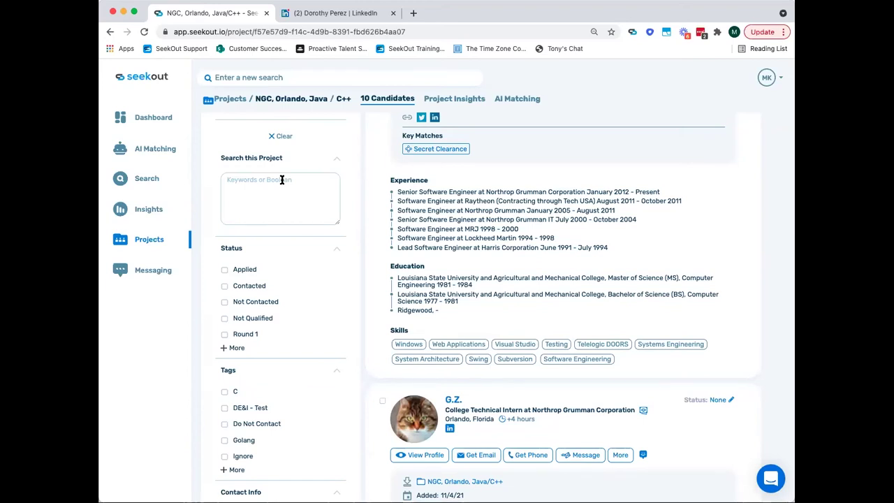
{"action": "scroll", "coordinate": [282, 179], "scroll_direction": "down", "scroll_amount": 2}
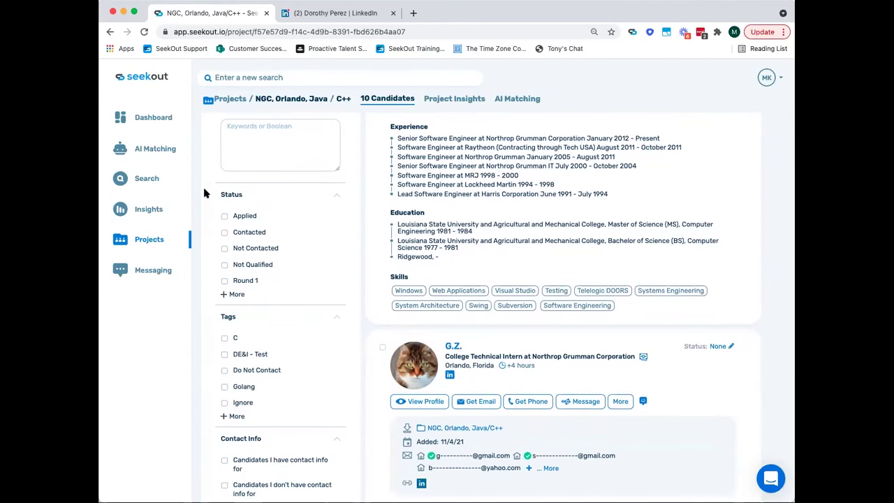
{"action": "scroll", "coordinate": [343, 307], "scroll_direction": "up", "scroll_amount": 5}
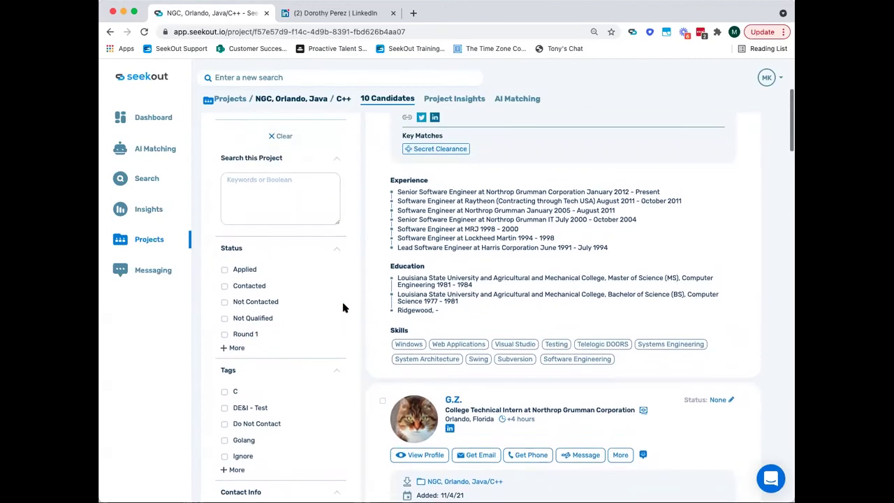
{"action": "scroll", "coordinate": [343, 308], "scroll_direction": "up", "scroll_amount": 1}
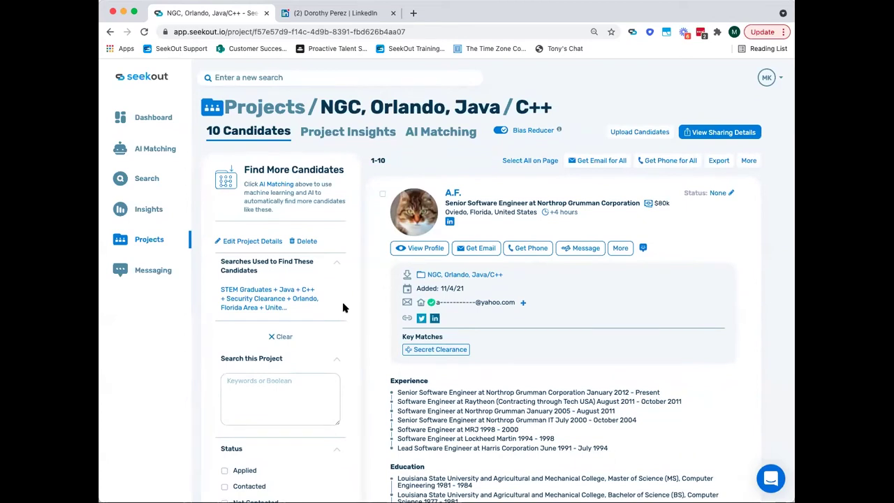
{"action": "left_click", "coordinate": [500, 131]}
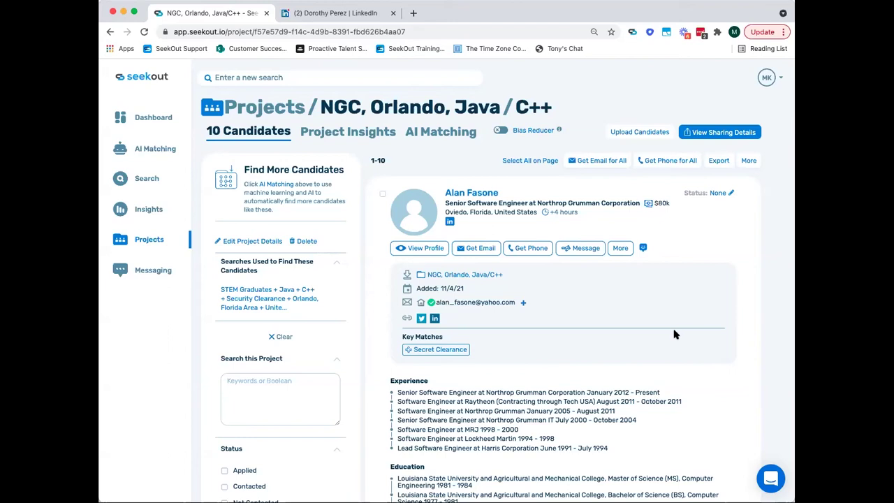
- Review the additional actions for the project's first candidate, such as adding private notes, and close the list without choosing one
{"action": "mouse_move", "coordinate": [466, 292]}
{"action": "left_mouse_down"}
{"action": "mouse_move", "coordinate": [411, 294]}
{"action": "mouse_move", "coordinate": [469, 294]}
{"action": "left_mouse_up"}
{"action": "left_click", "coordinate": [622, 250]}
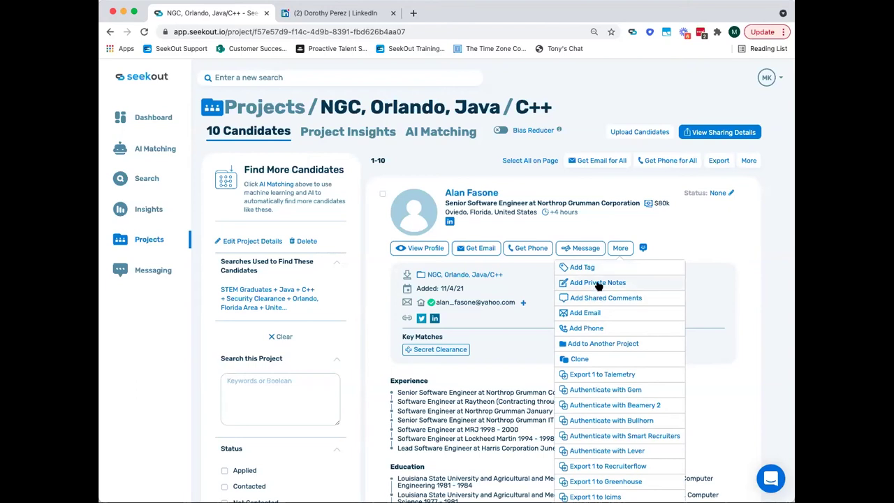
{"action": "left_click", "coordinate": [620, 249]}
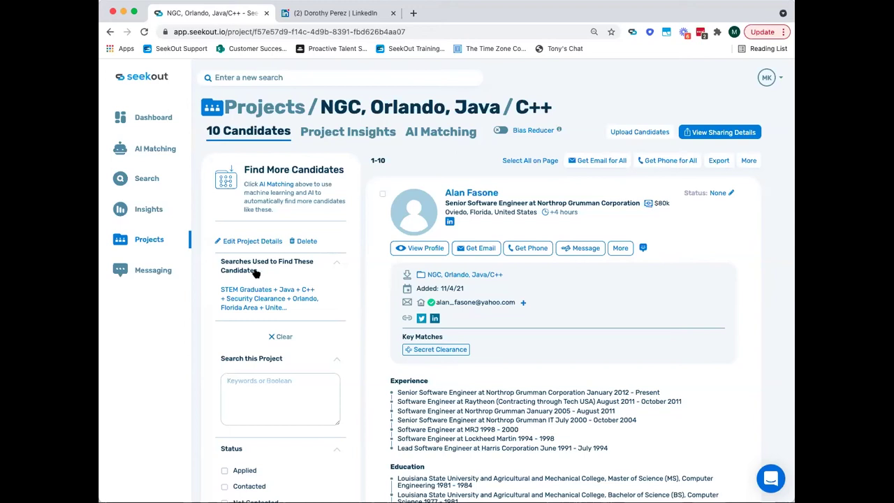
- Open the STEM Graduates search used to find the project's candidates and expand its Minimize Candidates I've Seen filter
{"action": "left_click", "coordinate": [255, 298]}
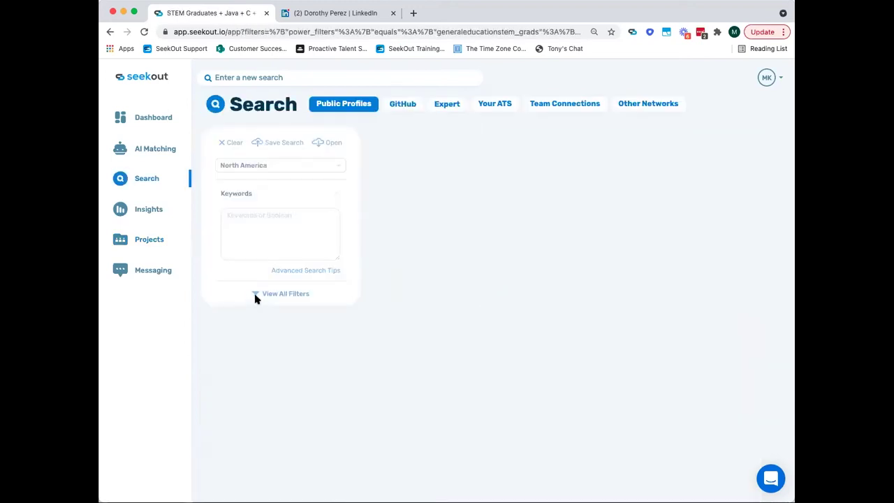
{"action": "scroll", "coordinate": [256, 299], "scroll_direction": "down", "scroll_amount": 10}
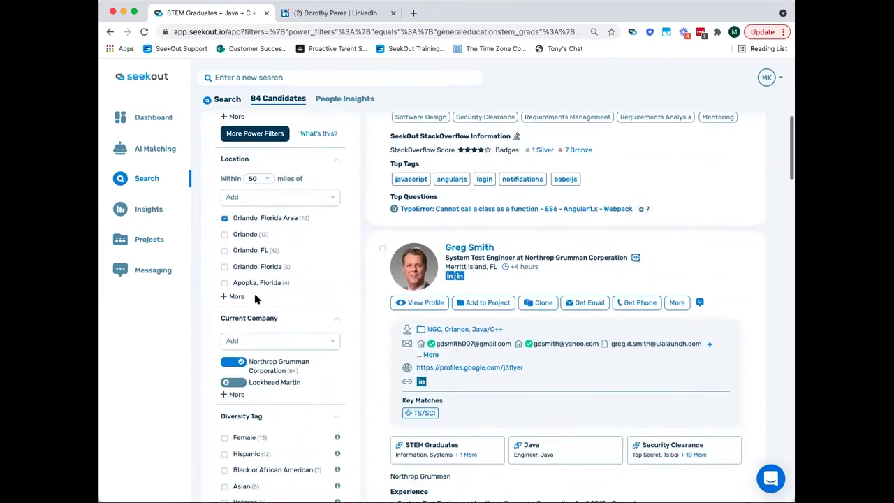
{"action": "scroll", "coordinate": [256, 298], "scroll_direction": "down", "scroll_amount": 5}
{"action": "left_click", "coordinate": [250, 312]}
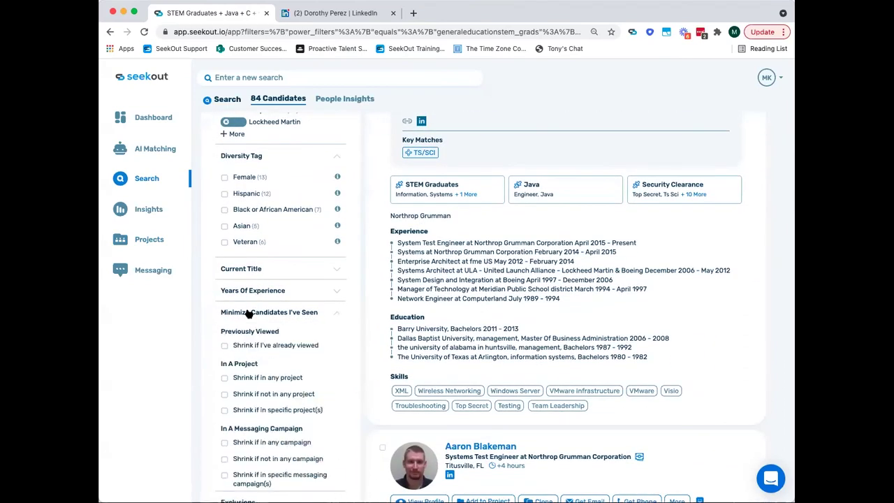
{"action": "scroll", "coordinate": [248, 312], "scroll_direction": "down", "scroll_amount": 1}
{"action": "scroll", "coordinate": [249, 313], "scroll_direction": "down", "scroll_amount": 1}
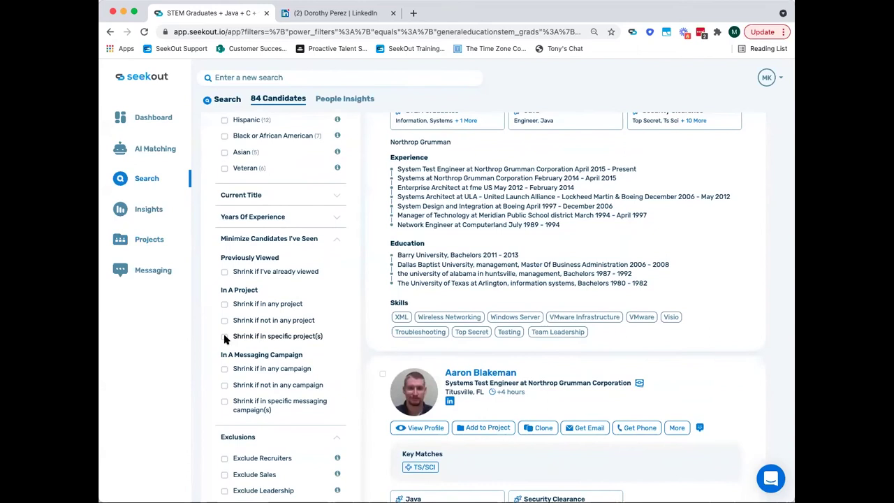
- Try the Shrink if in specific project(s) option, clear it without entering a project name, and return to the project
{"action": "left_click", "coordinate": [225, 337]}
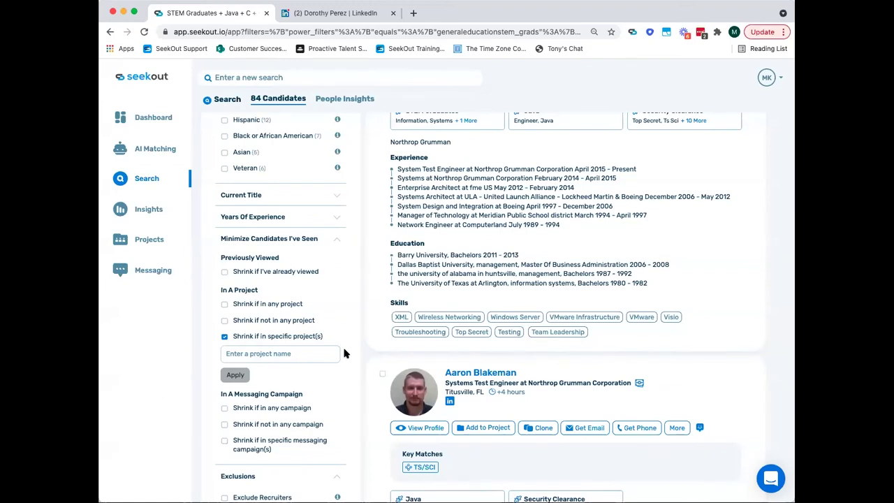
{"action": "left_click", "coordinate": [225, 338]}
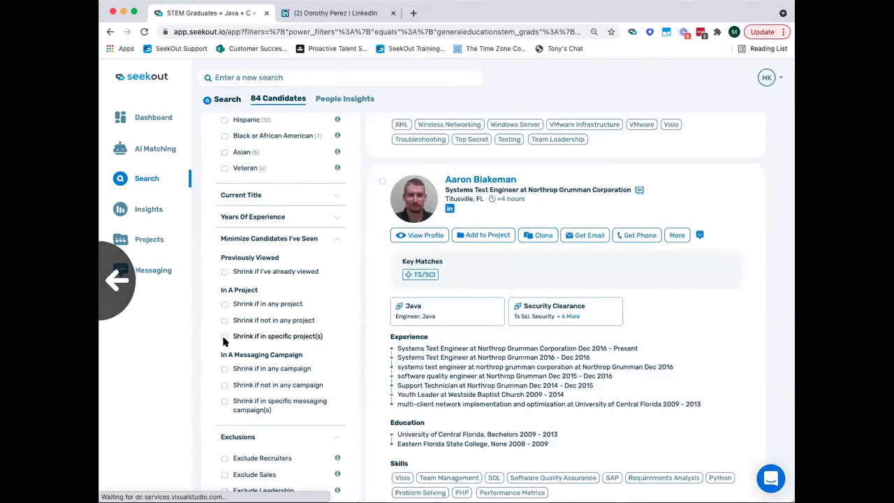
{"action": "key", "text": "super+bracketleft"}
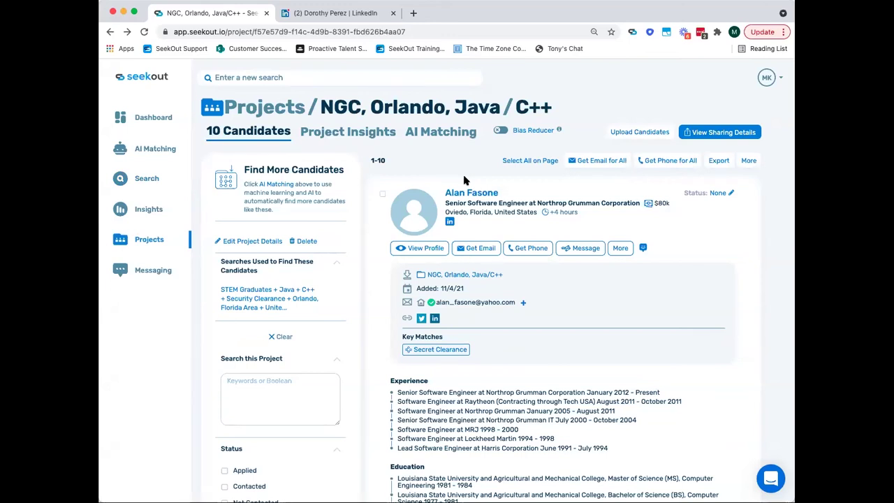
- Review the bulk upload form for adding candidates from a spreadsheet, closing it without uploading a file
{"action": "left_click", "coordinate": [635, 135]}
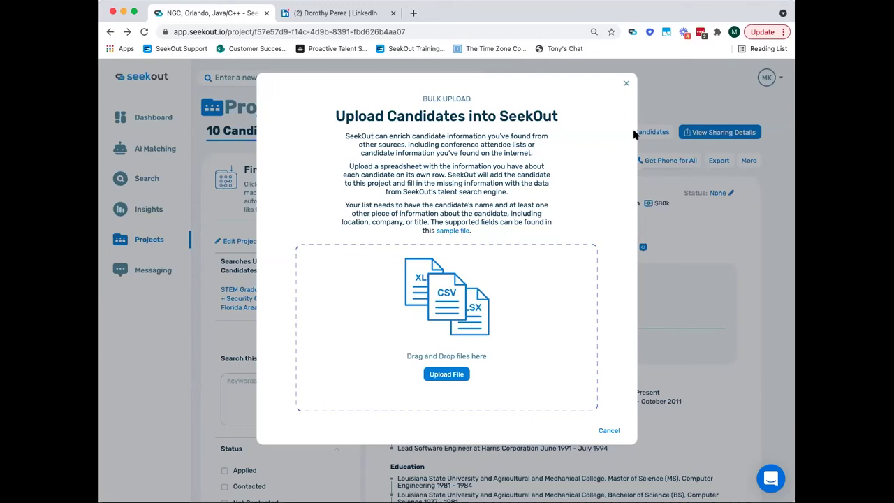
{"action": "left_click", "coordinate": [610, 431]}
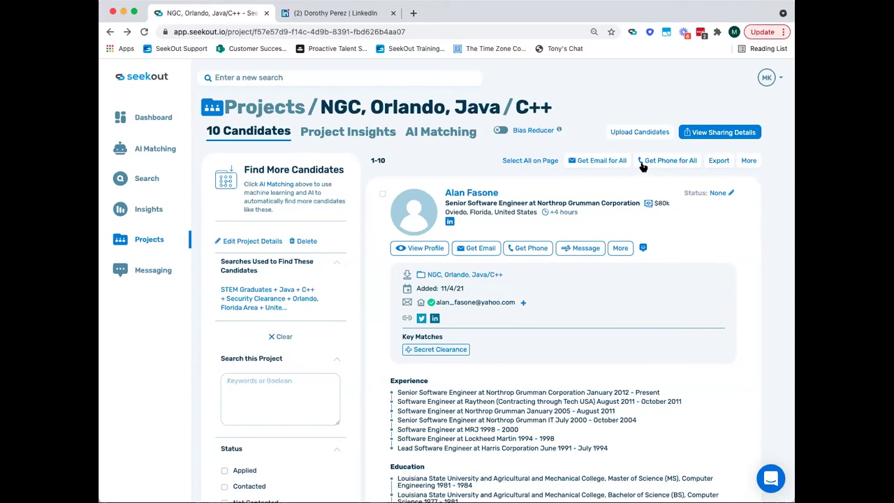
{"action": "left_click", "coordinate": [626, 133]}
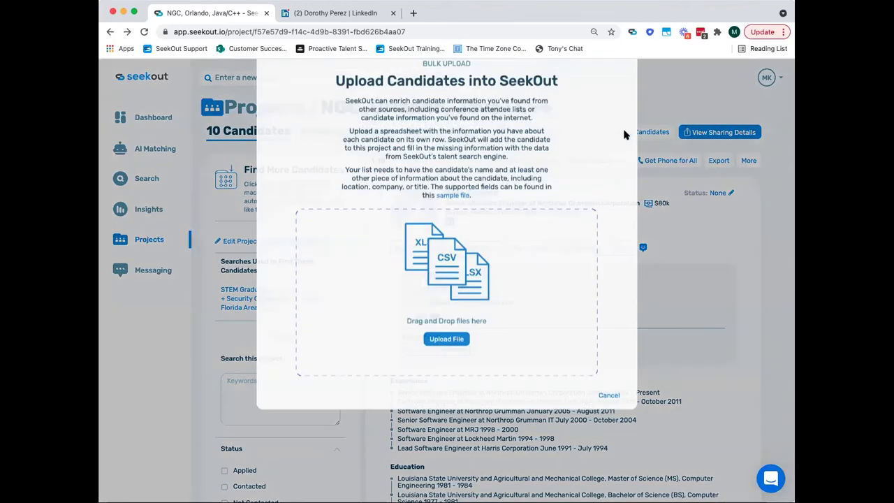
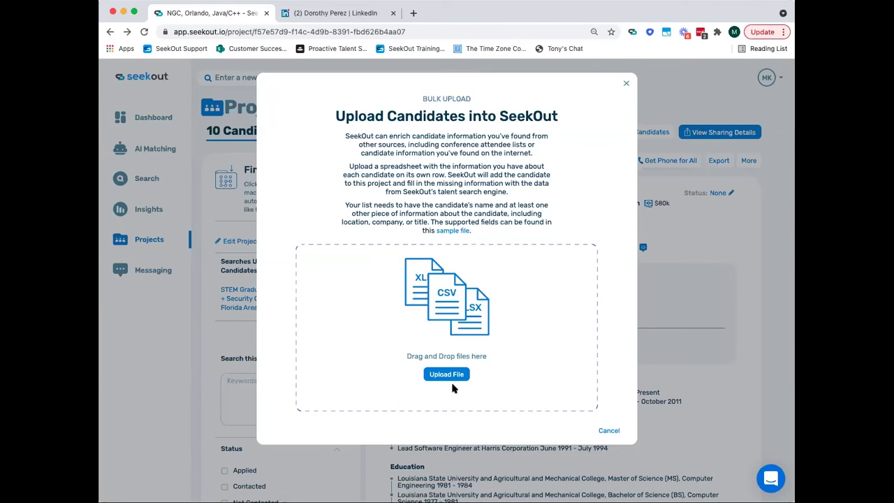
{"action": "left_click", "coordinate": [609, 432]}
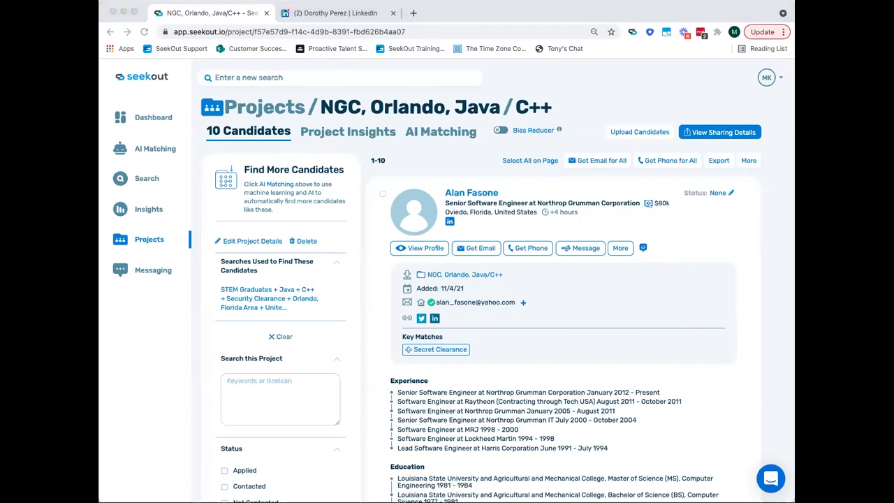
{"action": "left_click", "coordinate": [382, 90]}
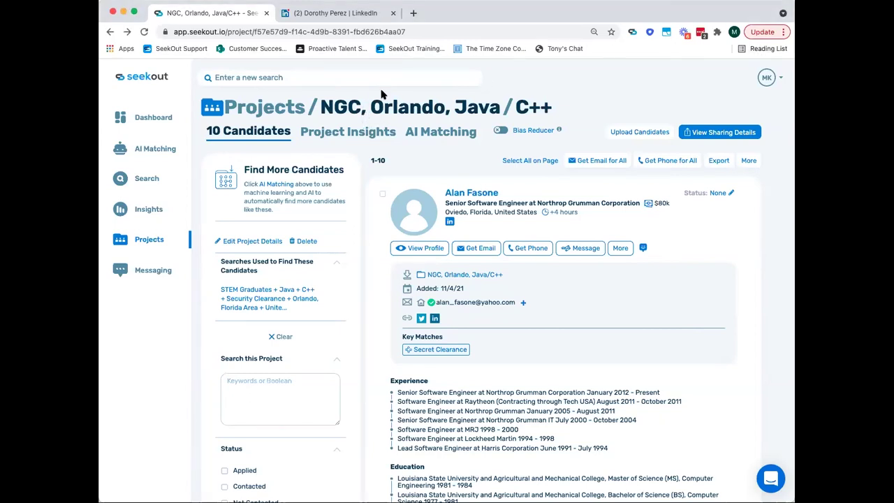
- Open the candidate search for GitHub profiles and expand the first candidate's full experience history and rated languages
{"action": "left_click", "coordinate": [121, 180]}
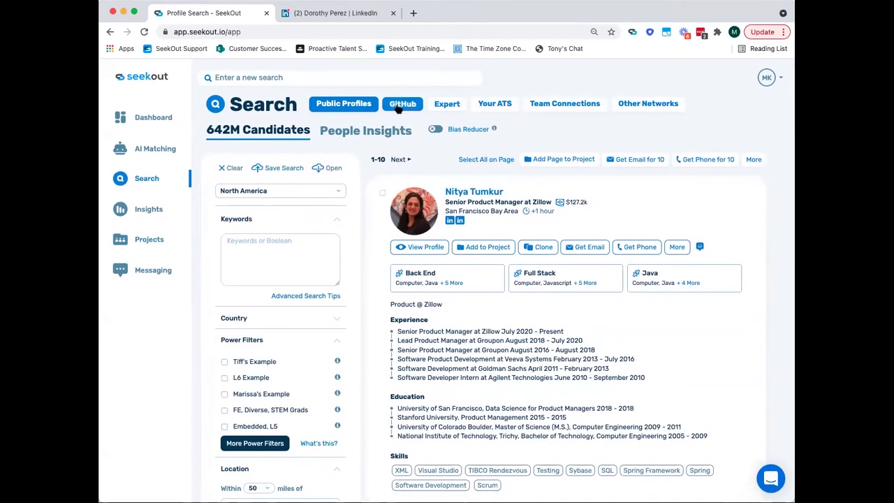
{"action": "left_click", "coordinate": [397, 109]}
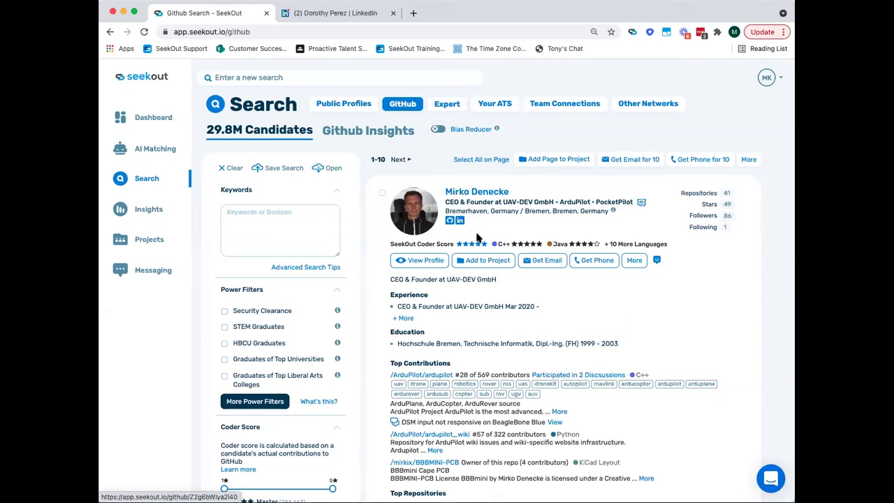
{"action": "scroll", "coordinate": [490, 262], "scroll_direction": "down", "scroll_amount": 2}
{"action": "scroll", "coordinate": [489, 262], "scroll_direction": "down", "scroll_amount": 2}
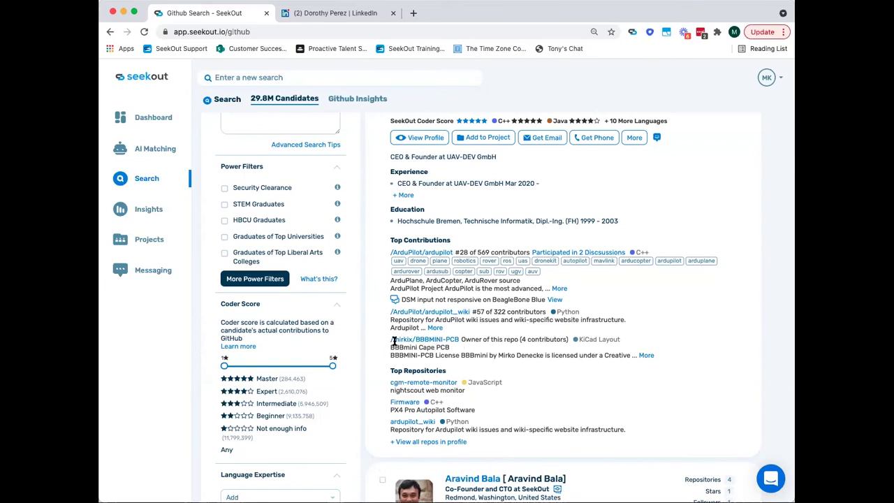
{"action": "scroll", "coordinate": [393, 342], "scroll_direction": "up", "scroll_amount": 2}
{"action": "scroll", "coordinate": [393, 342], "scroll_direction": "up", "scroll_amount": 1}
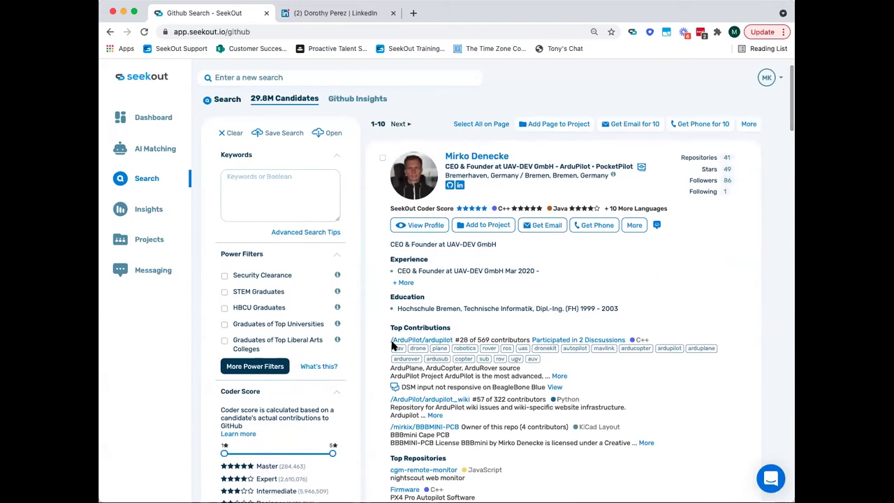
{"action": "left_click", "coordinate": [405, 283]}
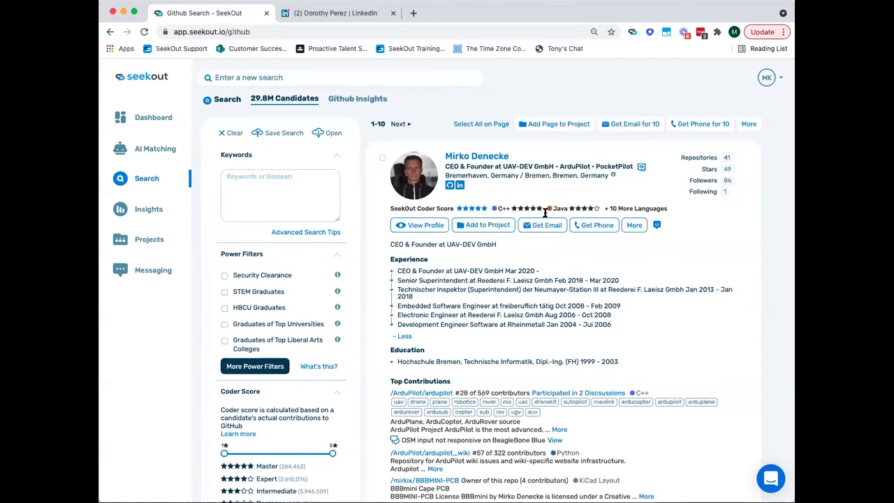
{"action": "left_click", "coordinate": [618, 209]}
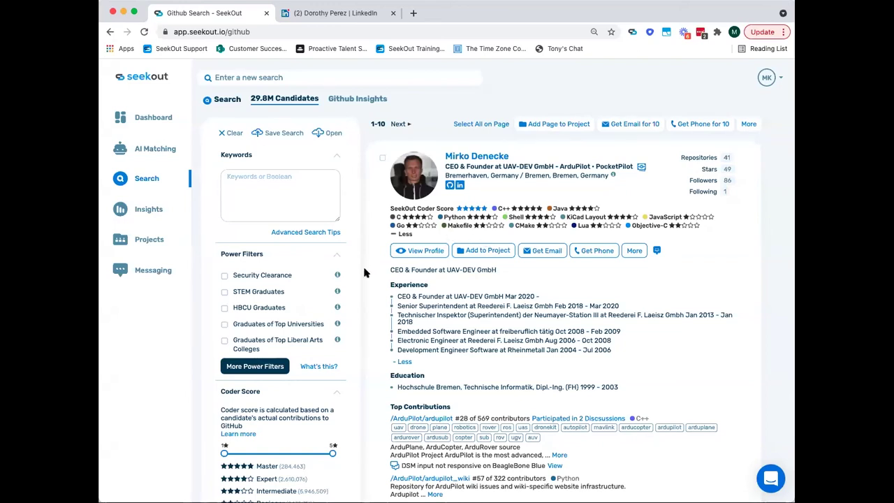
- Apply the Full Stack power filter from the Application Development group of the Software Development filters
{"action": "left_click", "coordinate": [243, 369]}
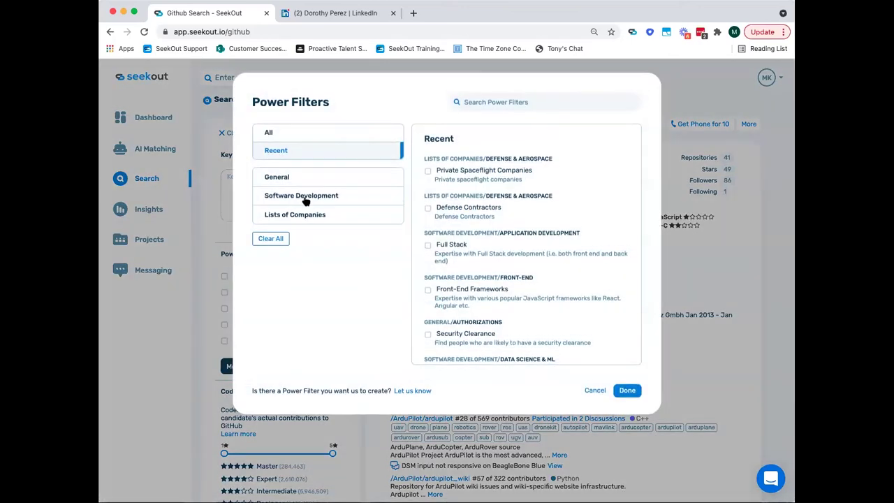
{"action": "left_click", "coordinate": [306, 199]}
{"action": "scroll", "coordinate": [470, 288], "scroll_direction": "down", "scroll_amount": 5}
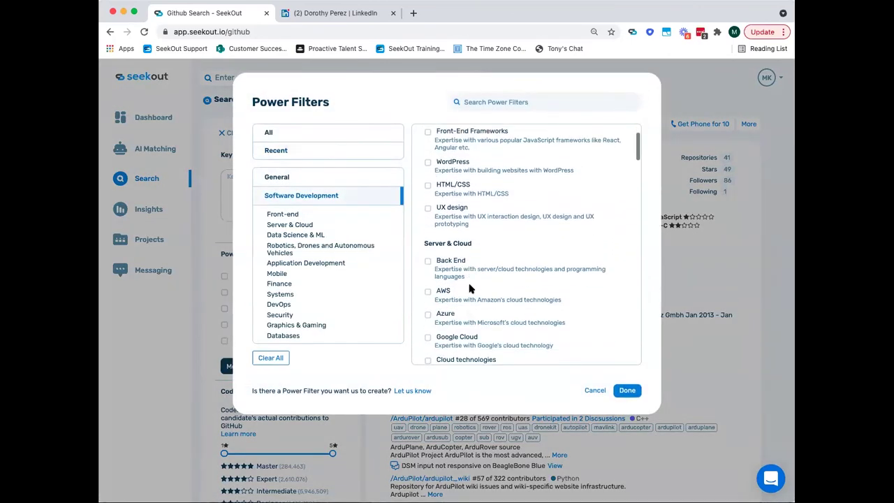
{"action": "scroll", "coordinate": [470, 288], "scroll_direction": "down", "scroll_amount": 4}
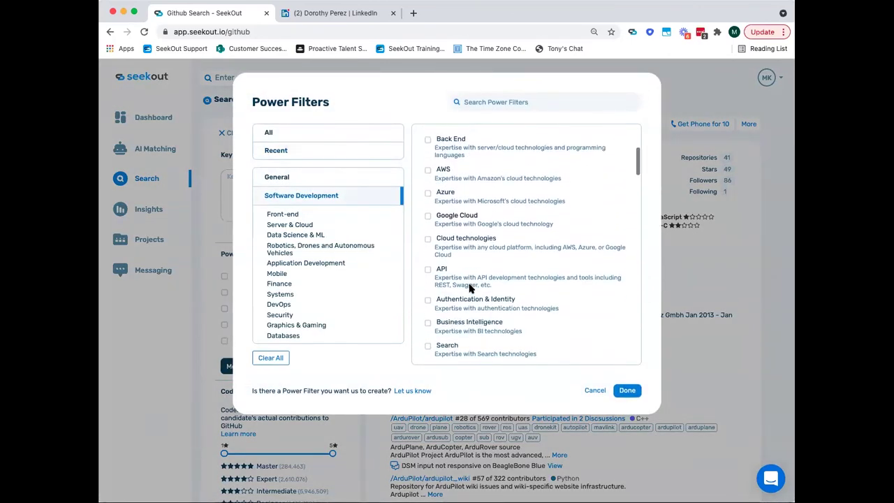
{"action": "scroll", "coordinate": [471, 287], "scroll_direction": "down", "scroll_amount": 6}
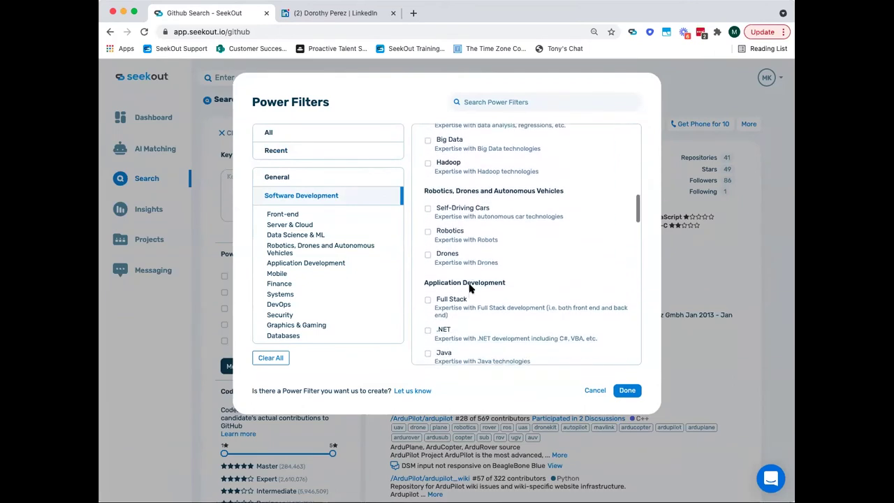
{"action": "scroll", "coordinate": [470, 287], "scroll_direction": "down", "scroll_amount": 1}
{"action": "scroll", "coordinate": [471, 288], "scroll_direction": "up", "scroll_amount": 2}
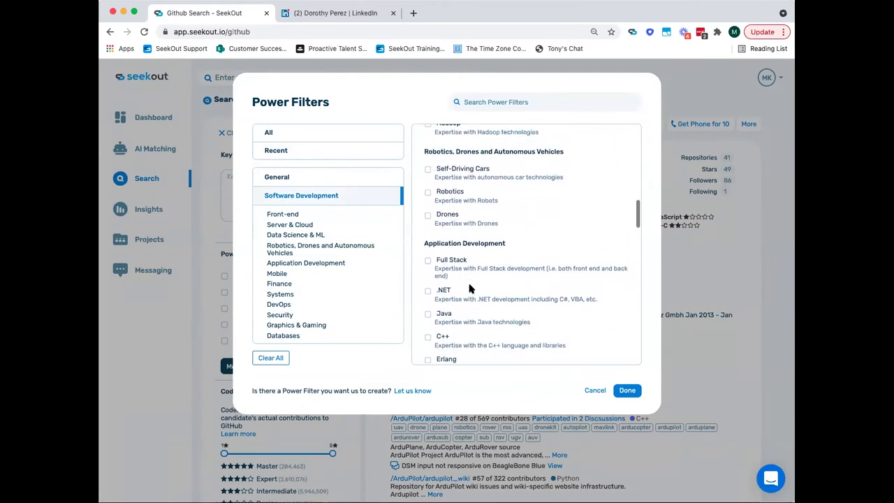
{"action": "left_click", "coordinate": [428, 261]}
{"action": "left_click", "coordinate": [621, 394]}
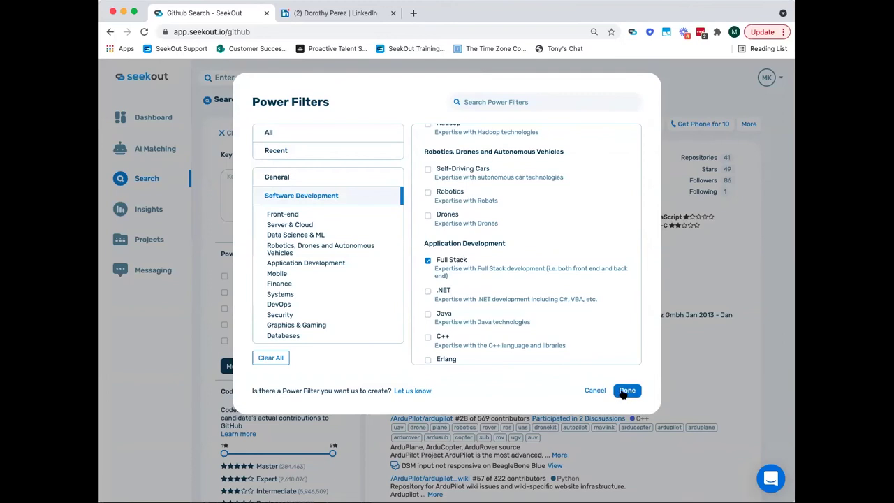
- Limit the Coder Score filter to candidates rated 4 to 5 stars
{"action": "scroll", "coordinate": [394, 325], "scroll_direction": "down", "scroll_amount": 4}
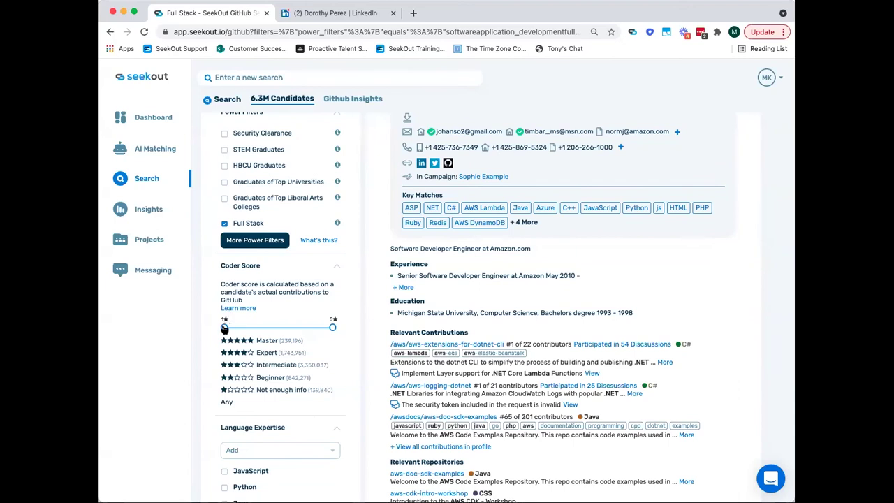
{"action": "left_click_drag", "start_coordinate": [225, 328], "coordinate": [306, 328]}
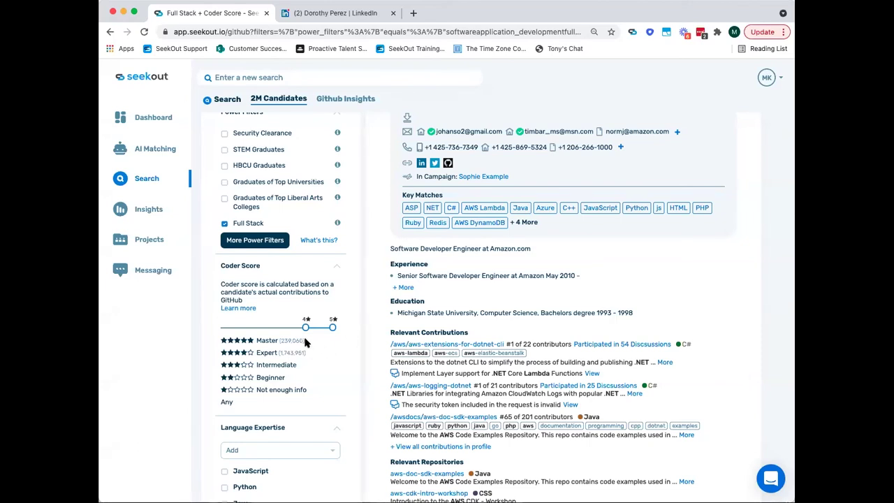
{"action": "scroll", "coordinate": [305, 343], "scroll_direction": "up", "scroll_amount": 1}
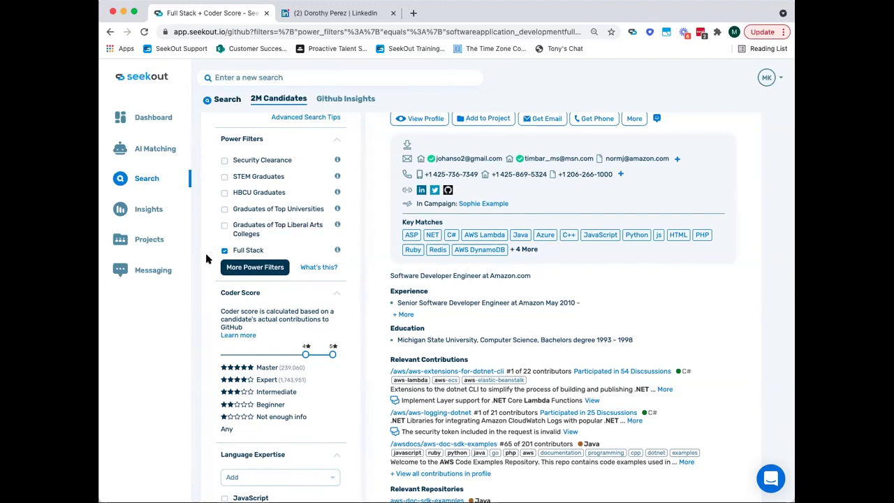
- Add Python as a language expertise filter and restrict its rating to 5 stars only
{"action": "scroll", "coordinate": [208, 314], "scroll_direction": "down", "scroll_amount": 5}
{"action": "scroll", "coordinate": [207, 314], "scroll_direction": "down", "scroll_amount": 2}
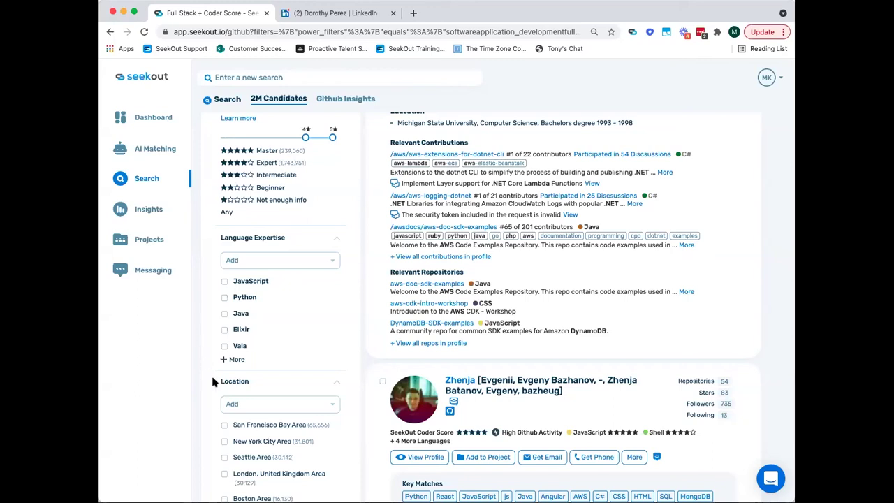
{"action": "left_click", "coordinate": [224, 300]}
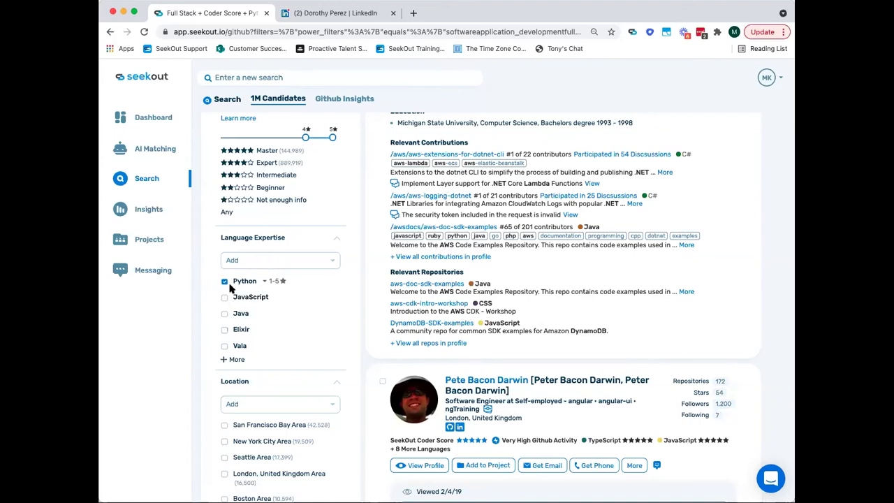
{"action": "left_click", "coordinate": [266, 282]}
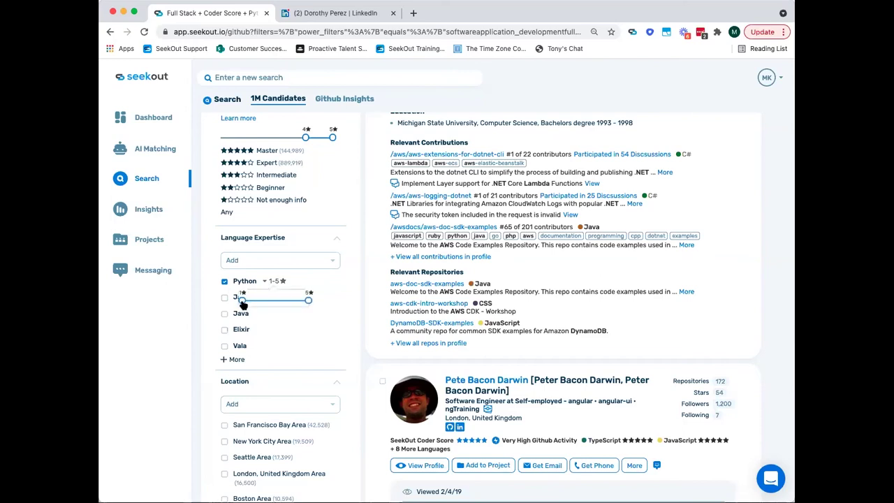
{"action": "left_click_drag", "start_coordinate": [301, 300], "coordinate": [306, 297]}
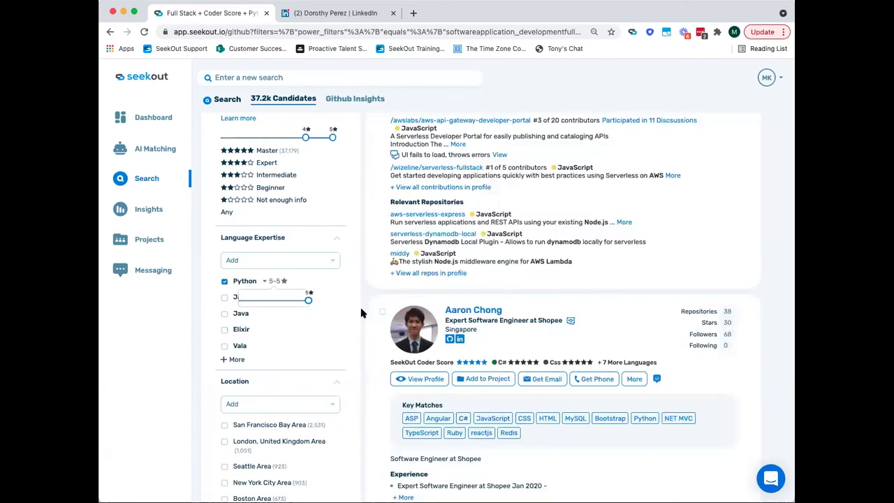
{"action": "left_click", "coordinate": [365, 299]}
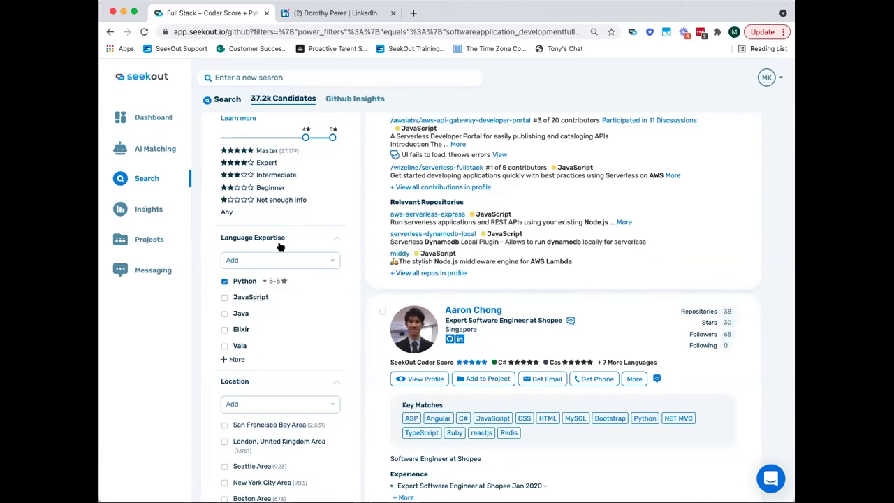
- Review the Coder Score and Language Expertise filters alongside the matching candidates' contributions
{"action": "scroll", "coordinate": [283, 296], "scroll_direction": "up", "scroll_amount": 3}
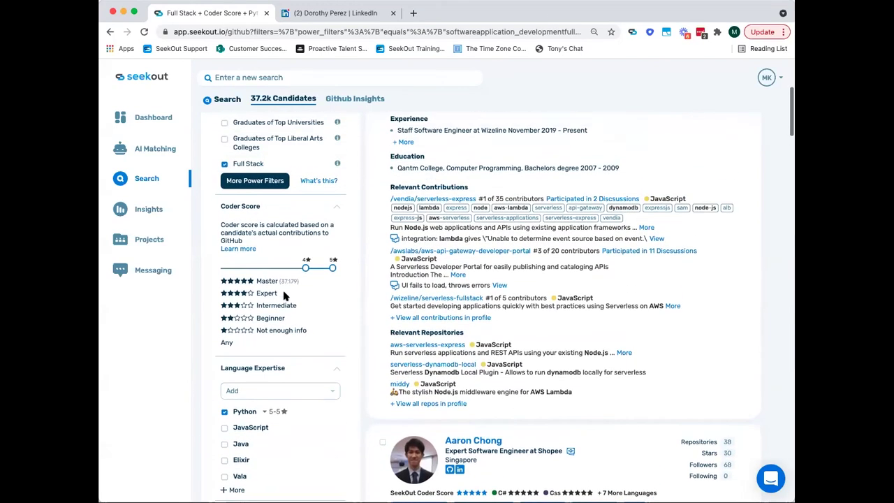
{"action": "scroll", "coordinate": [283, 296], "scroll_direction": "up", "scroll_amount": 1}
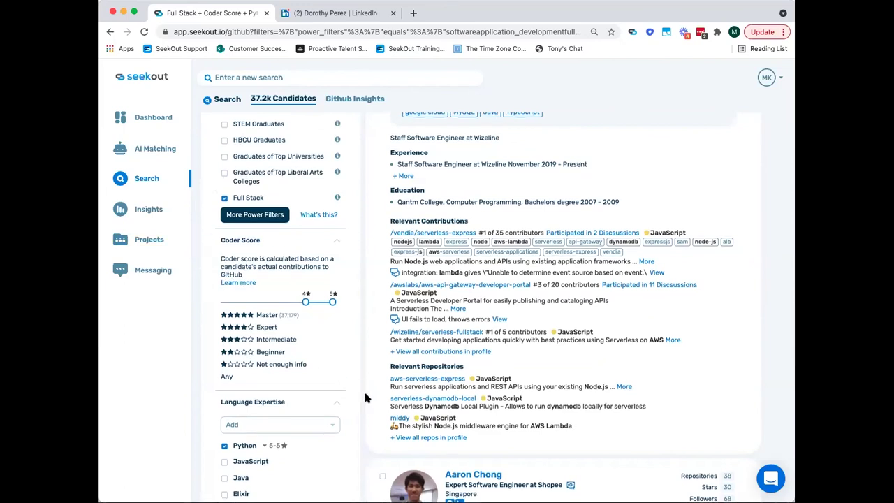
{"action": "scroll", "coordinate": [365, 398], "scroll_direction": "down", "scroll_amount": 3}
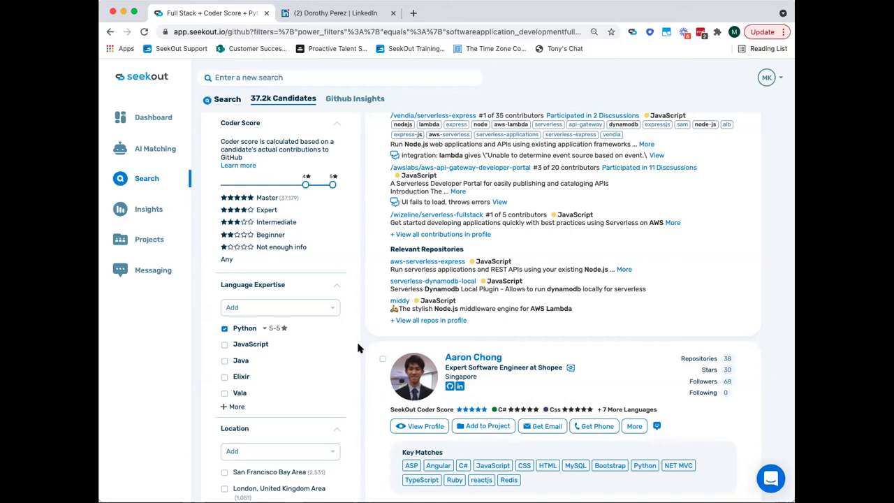
{"action": "scroll", "coordinate": [357, 347], "scroll_direction": "up", "scroll_amount": 2}
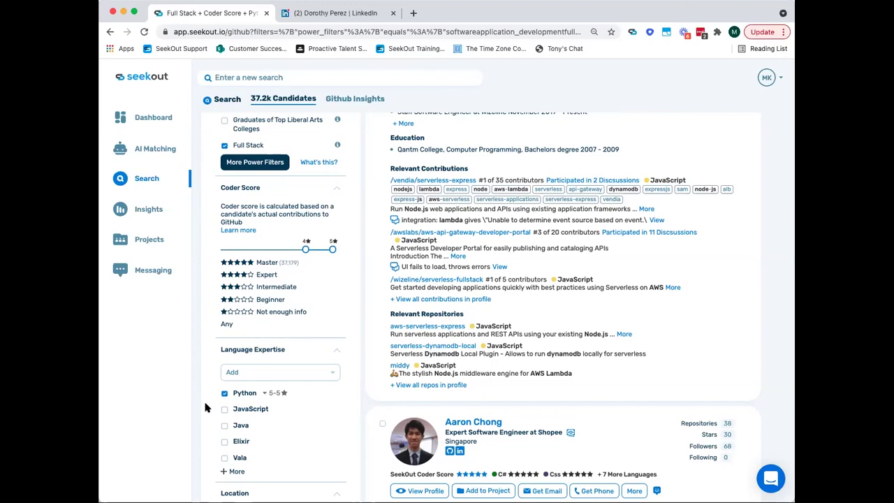
{"action": "scroll", "coordinate": [205, 413], "scroll_direction": "down", "scroll_amount": 1}
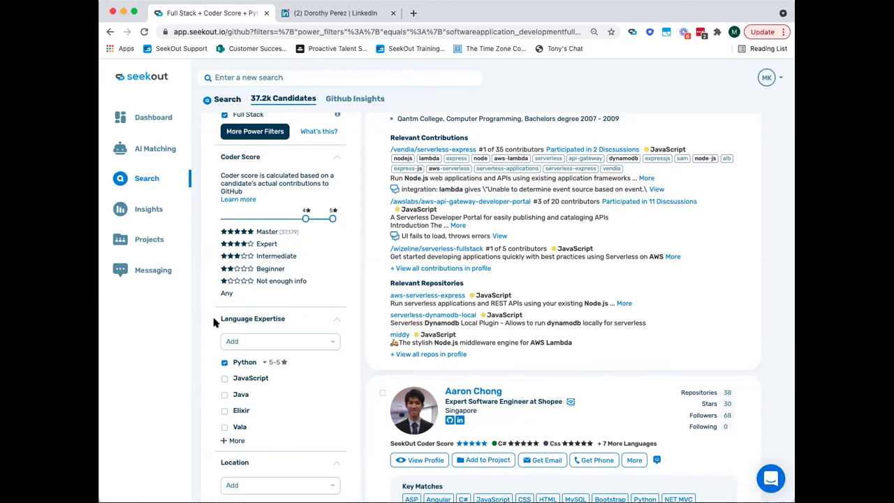
{"action": "scroll", "coordinate": [213, 322], "scroll_direction": "up", "scroll_amount": 2}
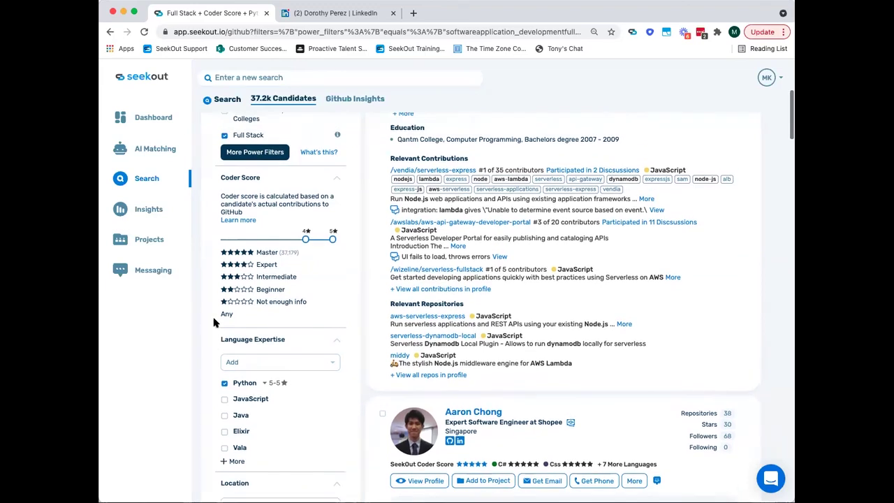
{"action": "scroll", "coordinate": [214, 322], "scroll_direction": "down", "scroll_amount": 3}
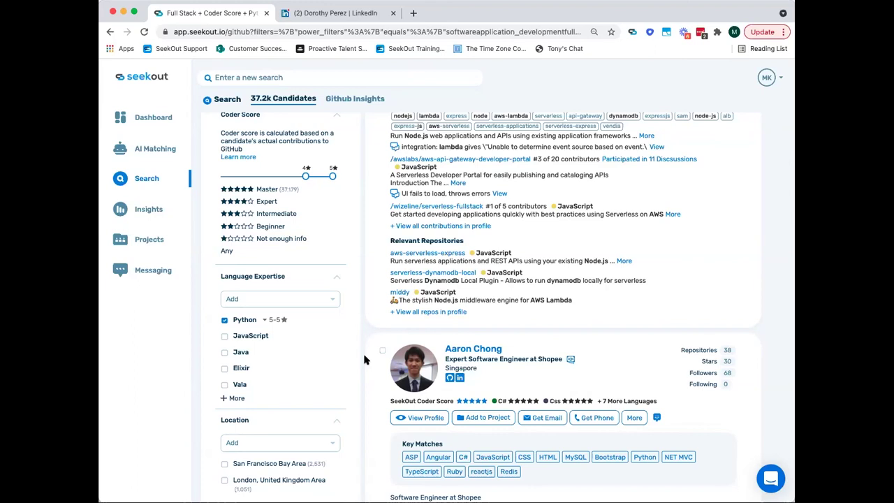
- Expand the Profile Type filter and restrict the search to Unmatched GitHub Profiles
{"action": "scroll", "coordinate": [364, 359], "scroll_direction": "down", "scroll_amount": 5}
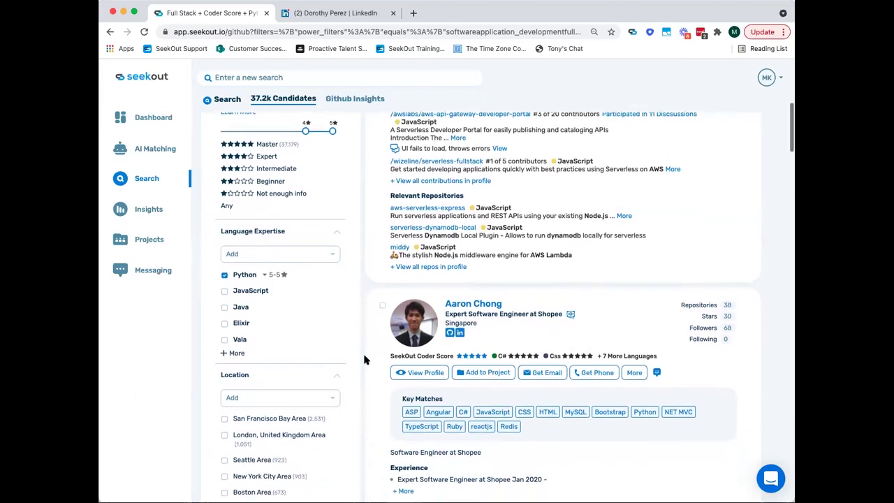
{"action": "scroll", "coordinate": [364, 360], "scroll_direction": "down", "scroll_amount": 2}
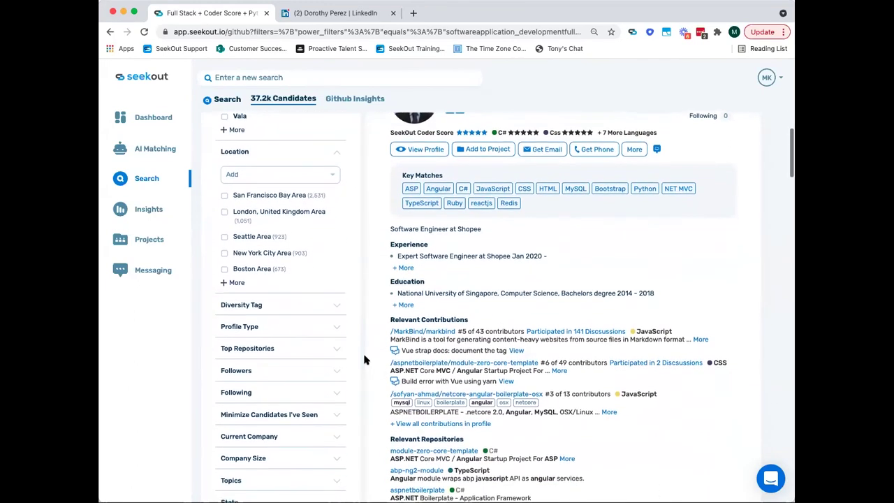
{"action": "left_click", "coordinate": [339, 318]}
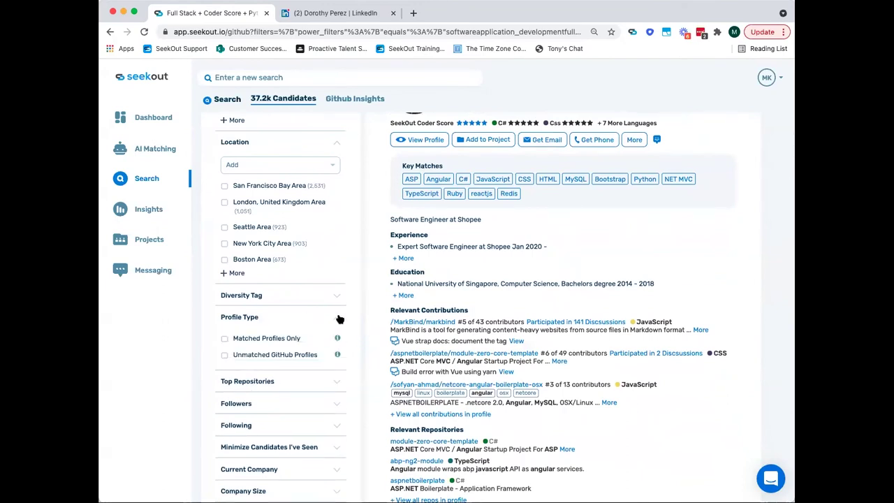
{"action": "left_click", "coordinate": [224, 356]}
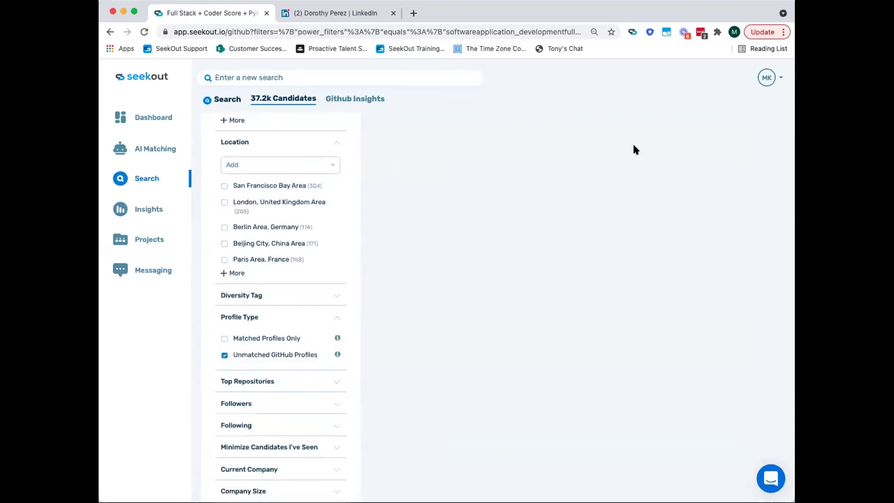
- Examine the unmatched GitHub candidates' contact details, contributions and repositories, along with the remaining collapsed filters
{"action": "scroll", "coordinate": [634, 149], "scroll_direction": "up", "scroll_amount": 5}
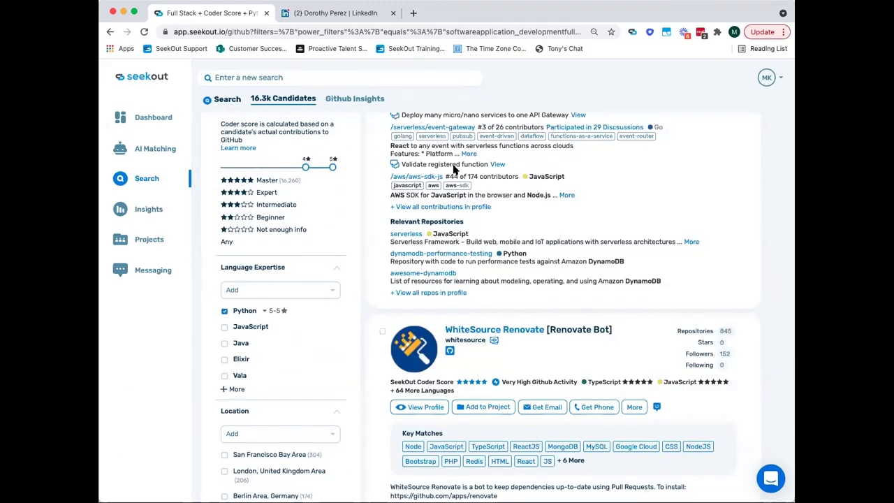
{"action": "scroll", "coordinate": [360, 205], "scroll_direction": "down", "scroll_amount": 5}
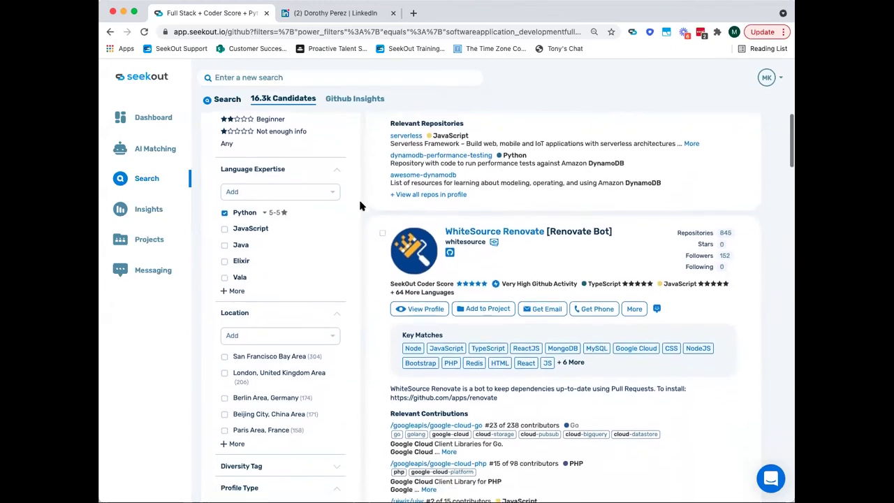
{"action": "scroll", "coordinate": [360, 205], "scroll_direction": "up", "scroll_amount": 5}
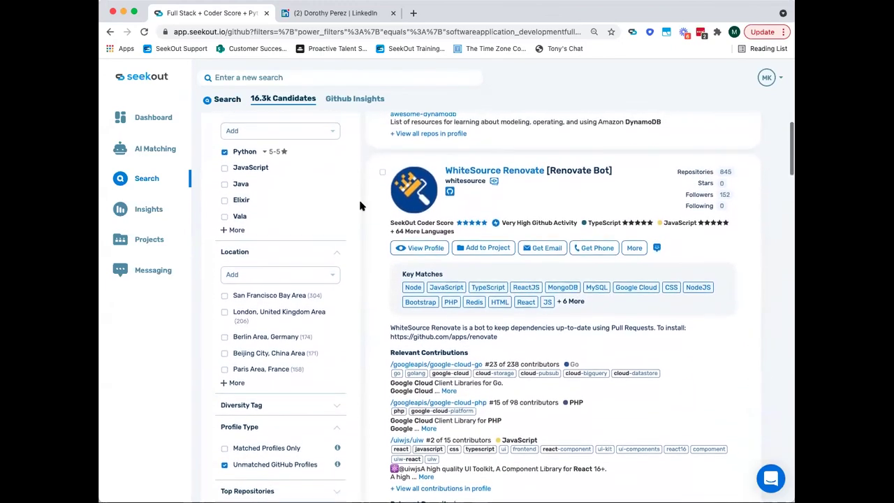
{"action": "scroll", "coordinate": [360, 205], "scroll_direction": "up", "scroll_amount": 8}
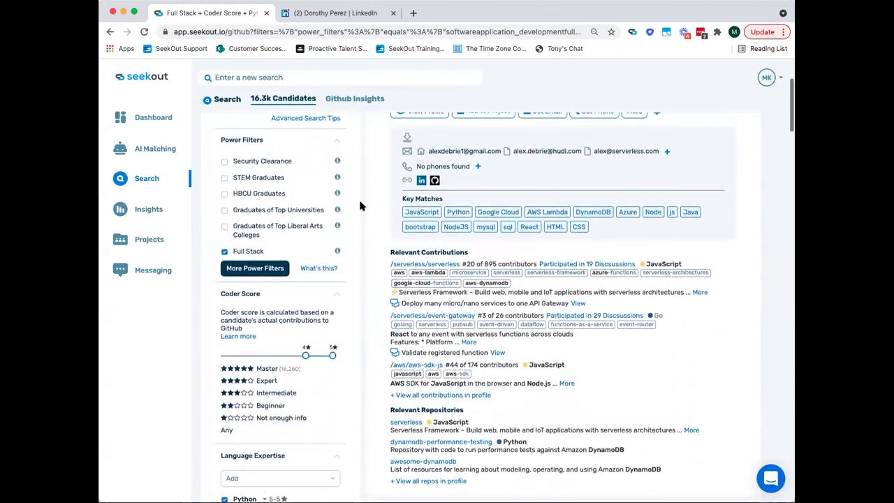
{"action": "scroll", "coordinate": [360, 206], "scroll_direction": "up", "scroll_amount": 1}
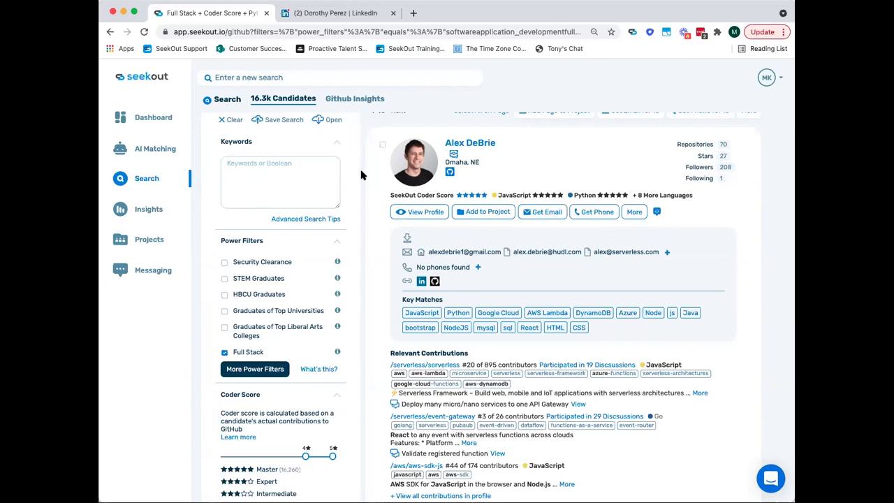
{"action": "scroll", "coordinate": [362, 175], "scroll_direction": "down", "scroll_amount": 15}
{"action": "scroll", "coordinate": [361, 174], "scroll_direction": "down", "scroll_amount": 2}
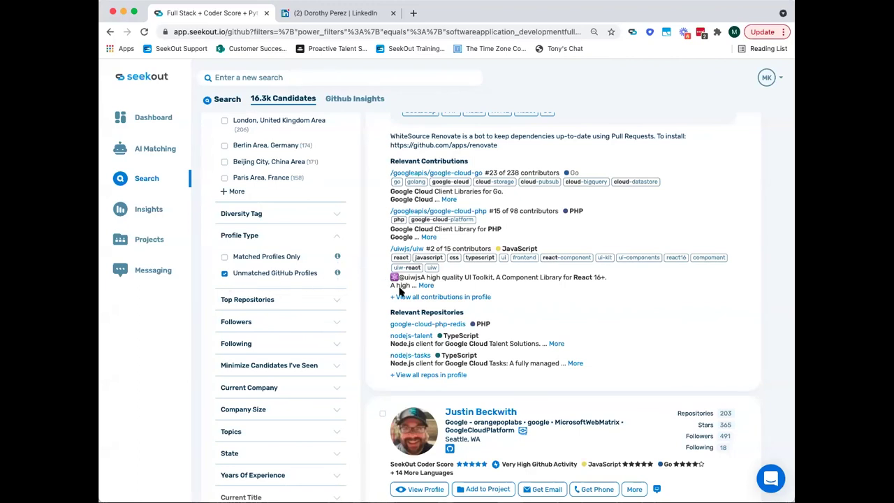
{"action": "scroll", "coordinate": [384, 329], "scroll_direction": "down", "scroll_amount": 5}
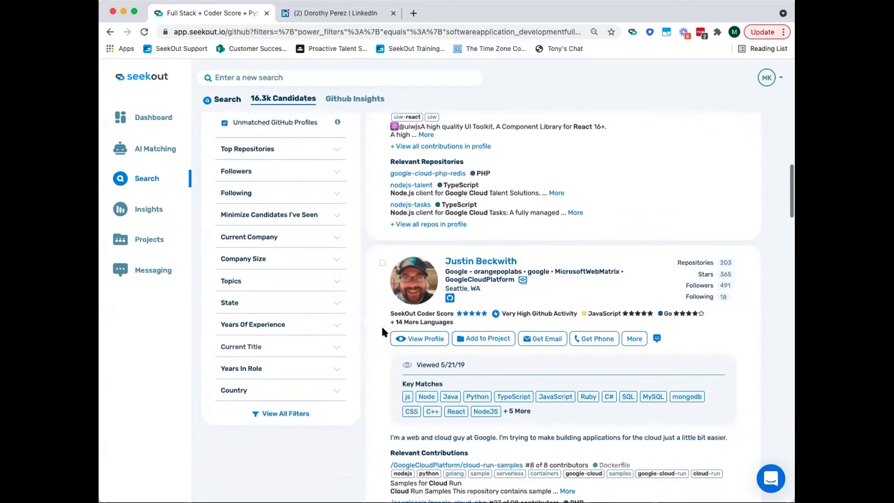
{"action": "scroll", "coordinate": [382, 333], "scroll_direction": "down", "scroll_amount": 1}
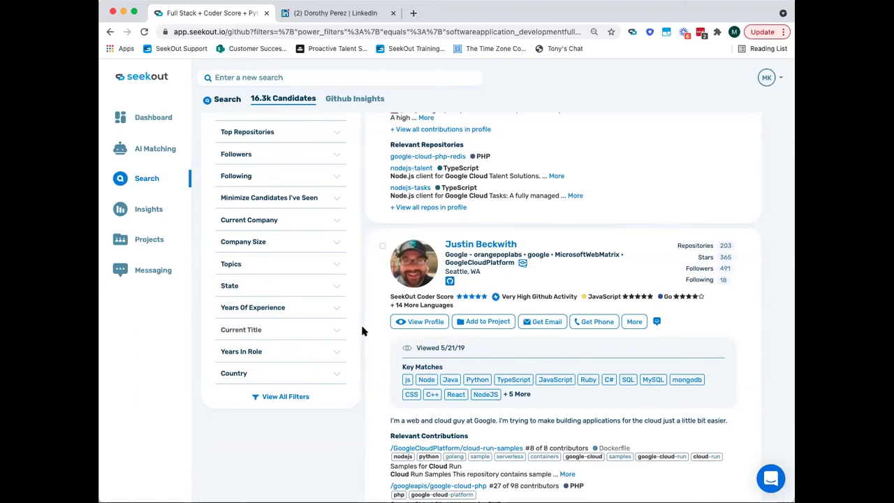
{"action": "scroll", "coordinate": [362, 330], "scroll_direction": "up", "scroll_amount": 3}
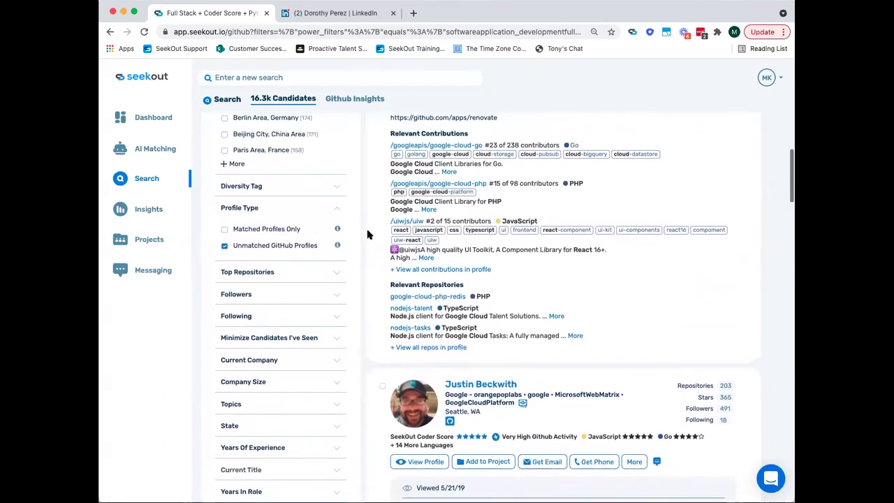